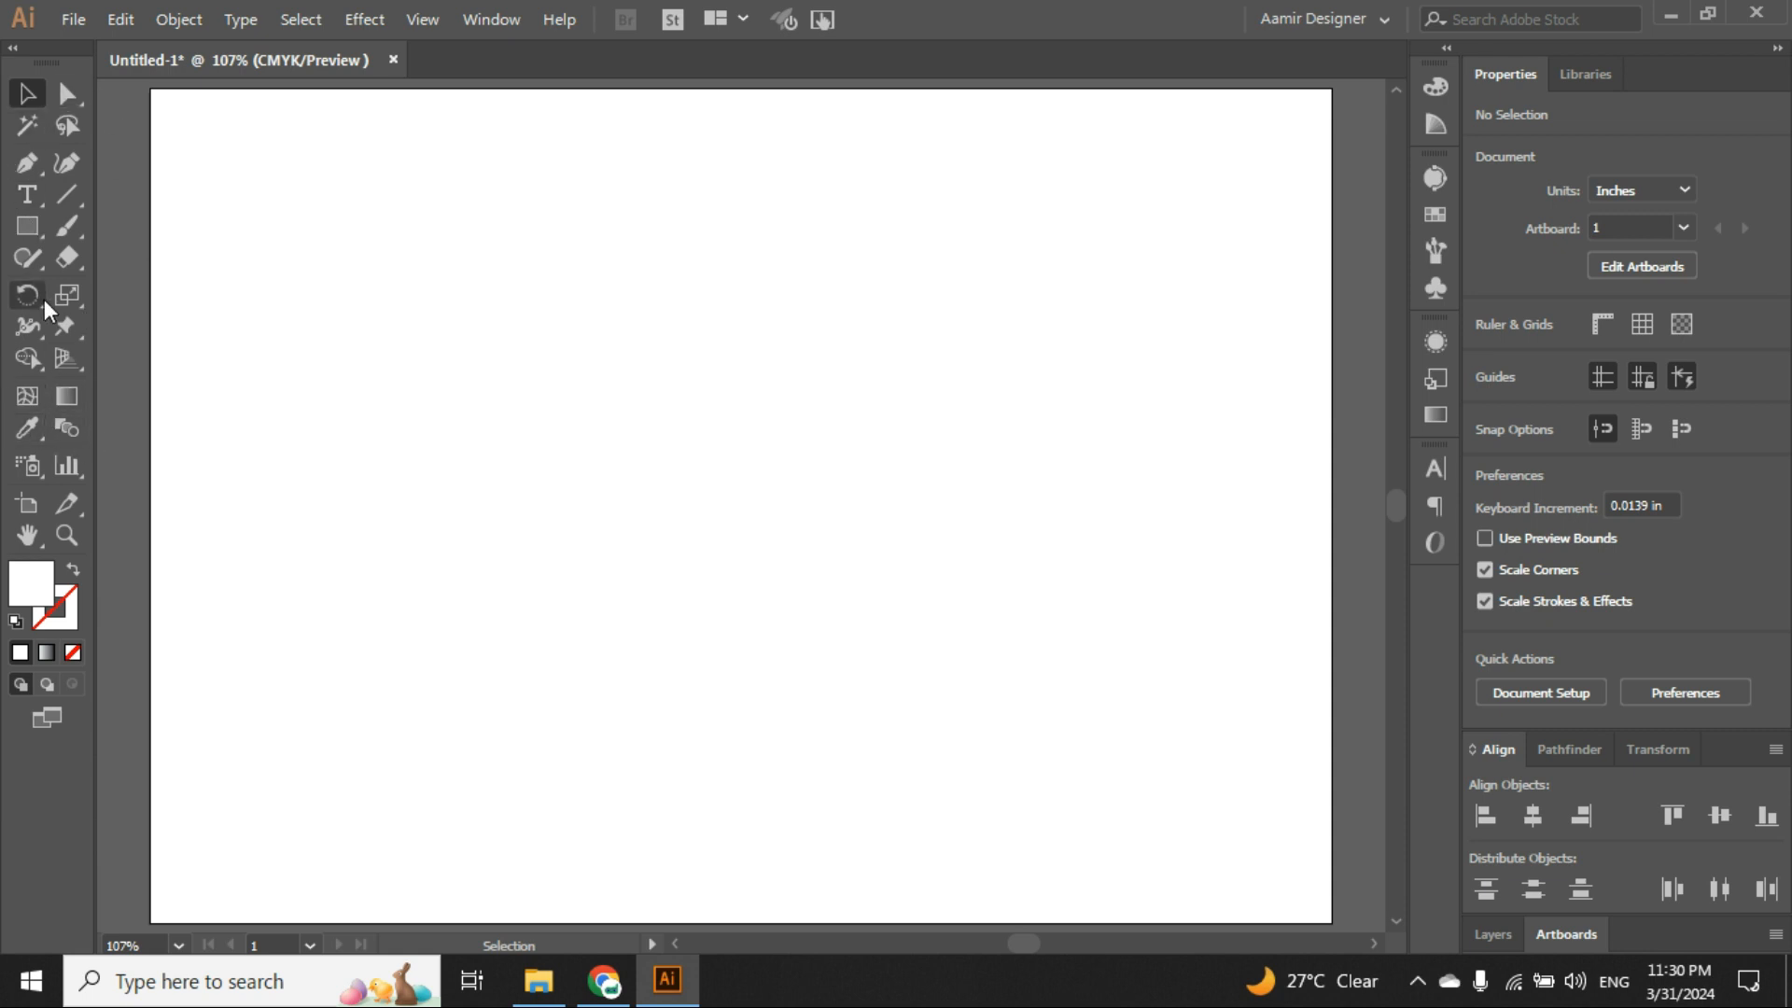
click(37, 466)
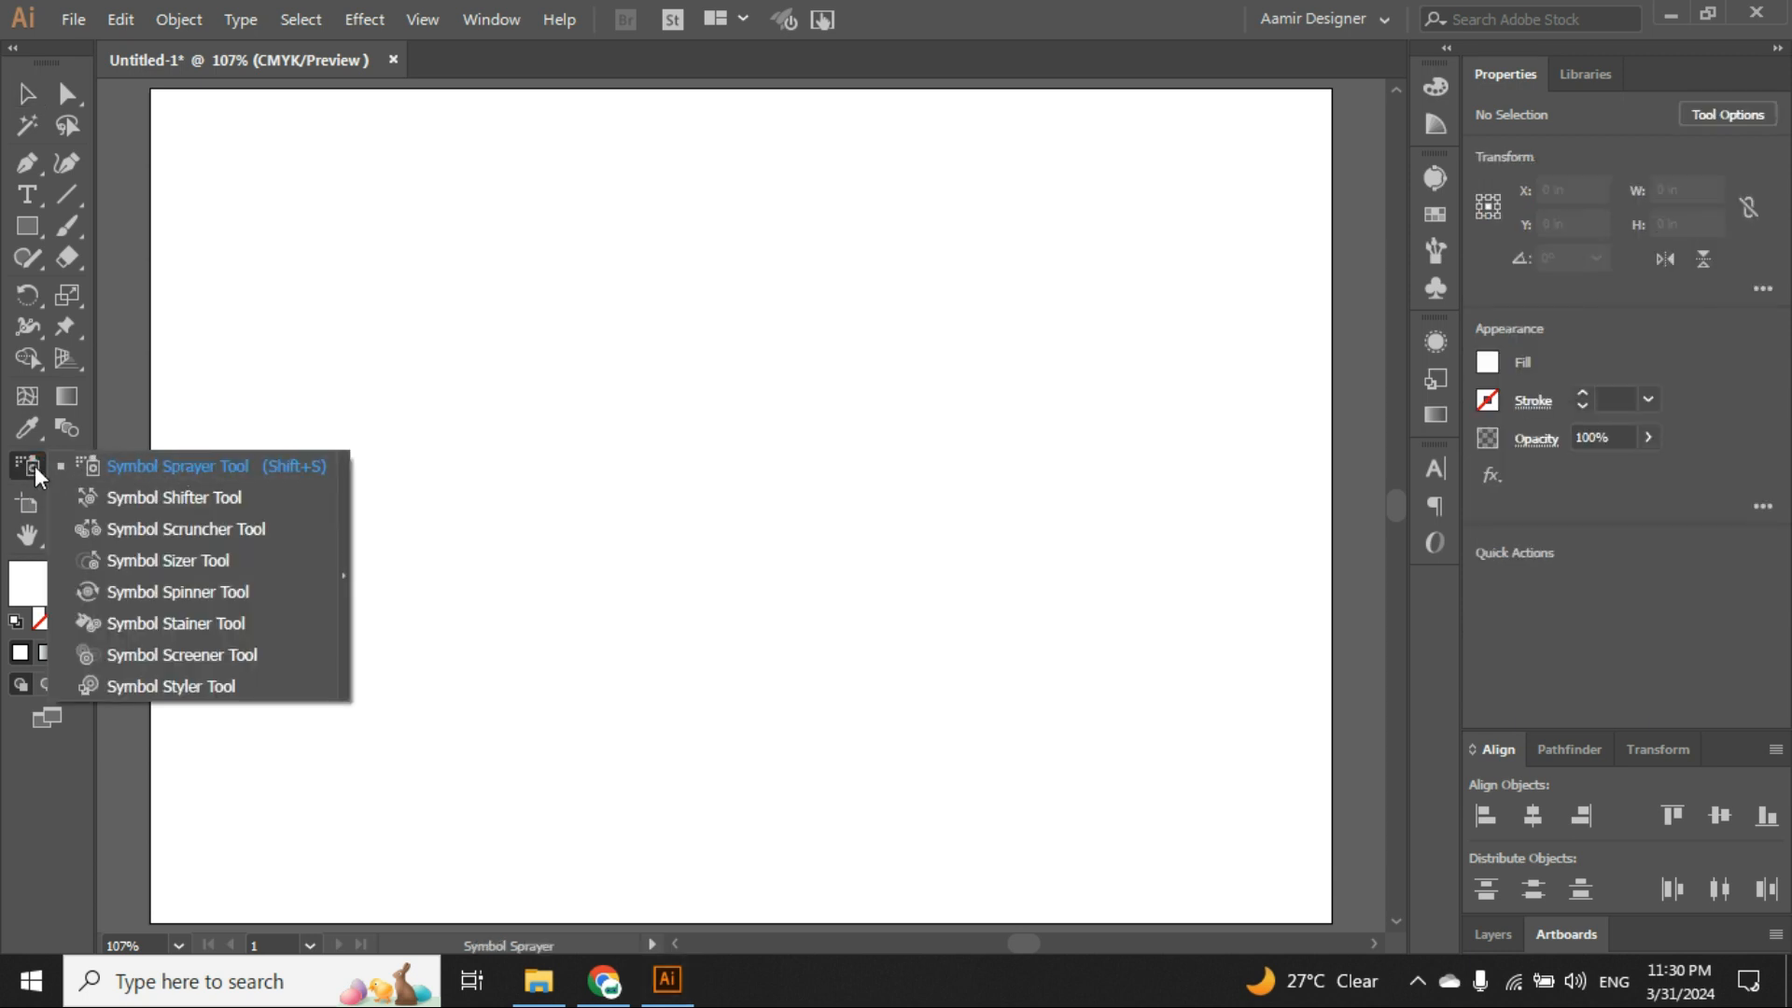
click(36, 466)
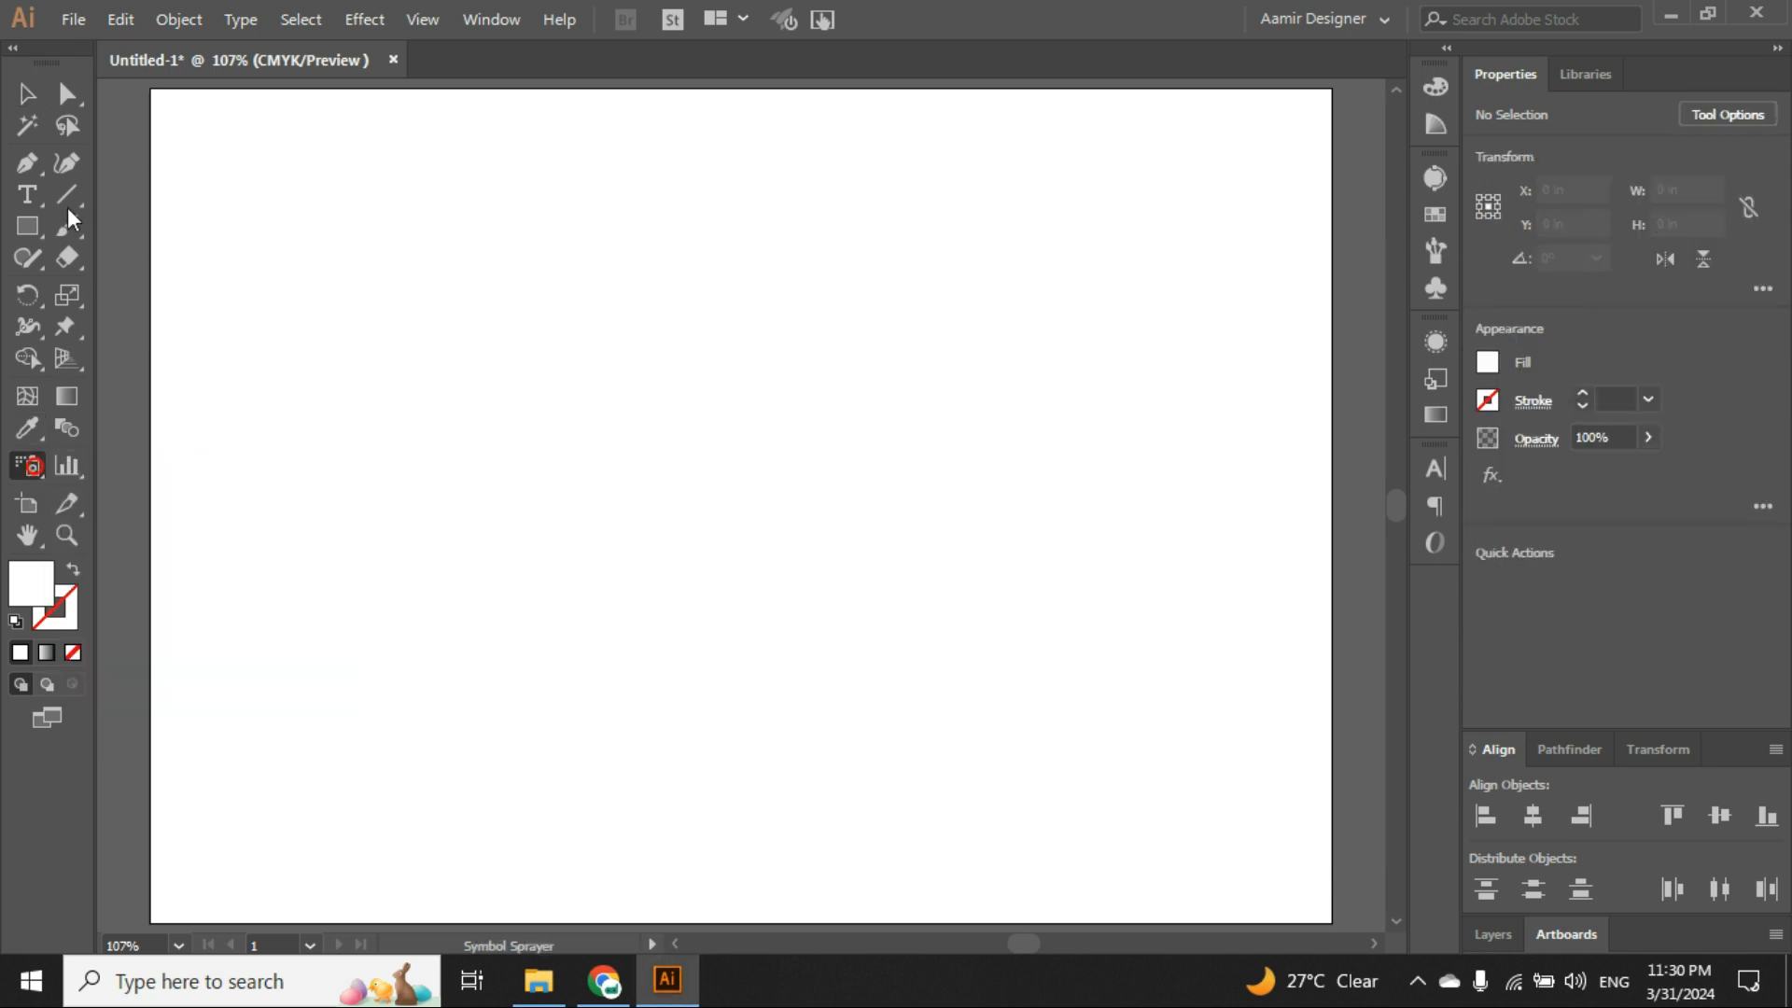
click(29, 93)
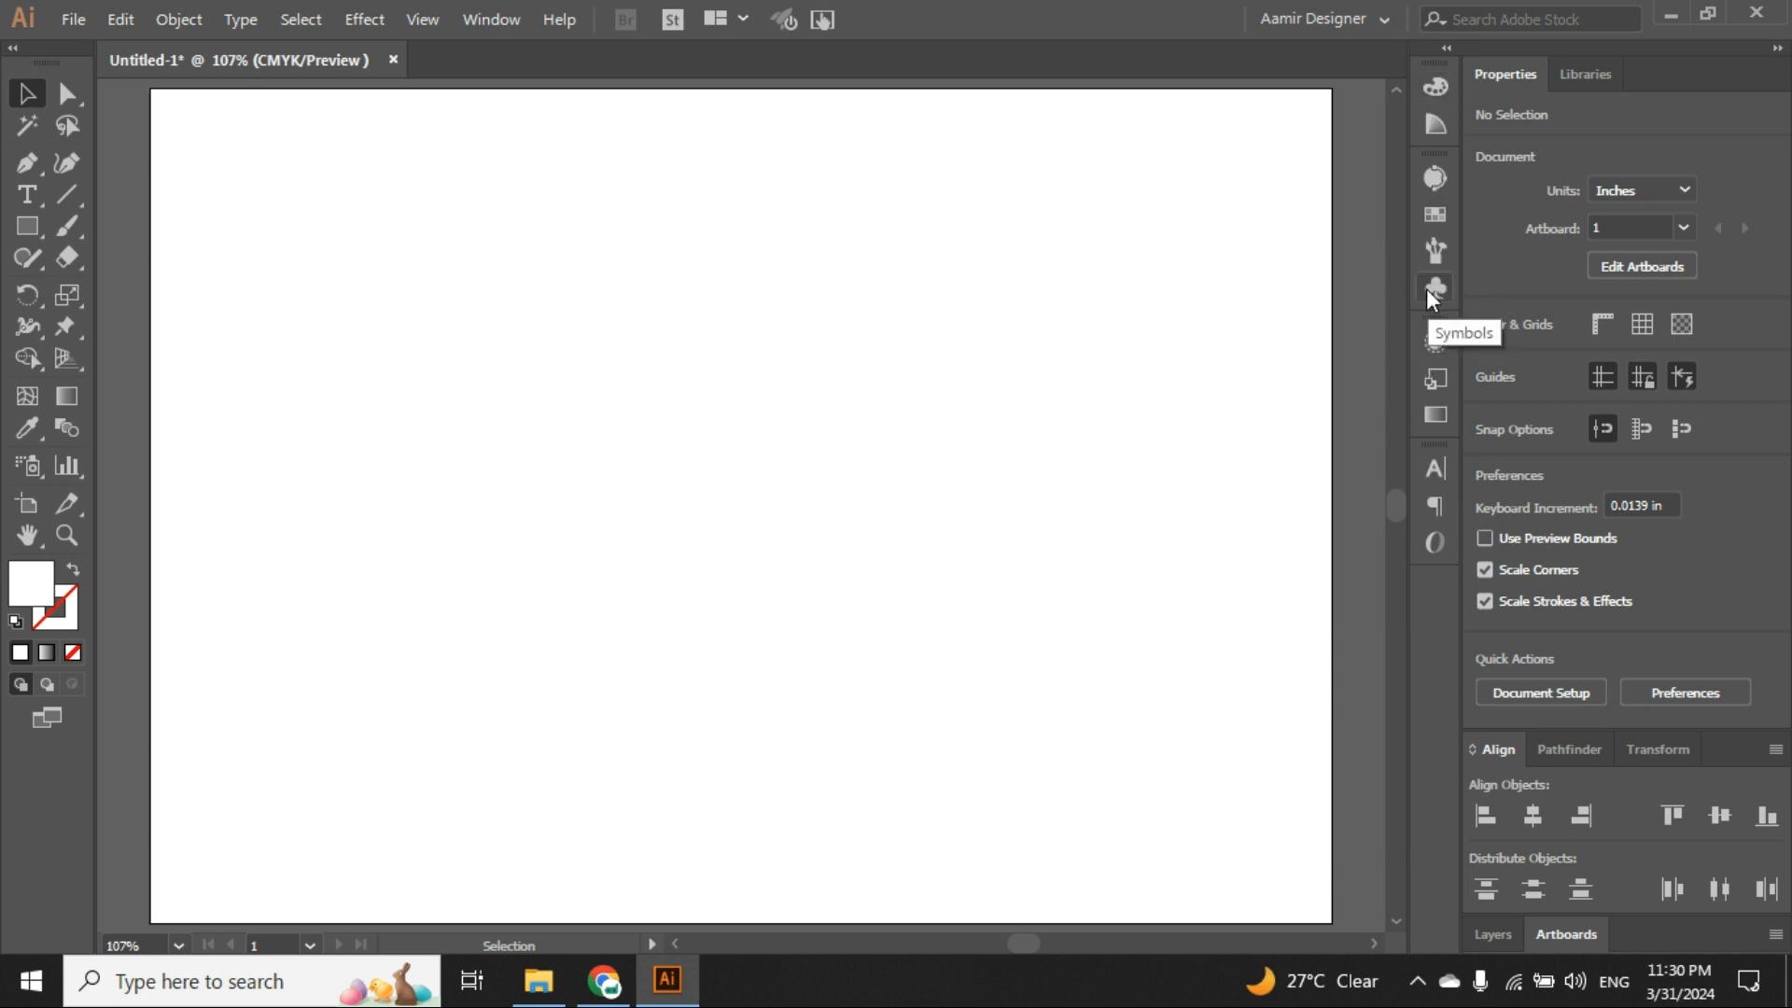
Show the Symbols panel.
click(489, 19)
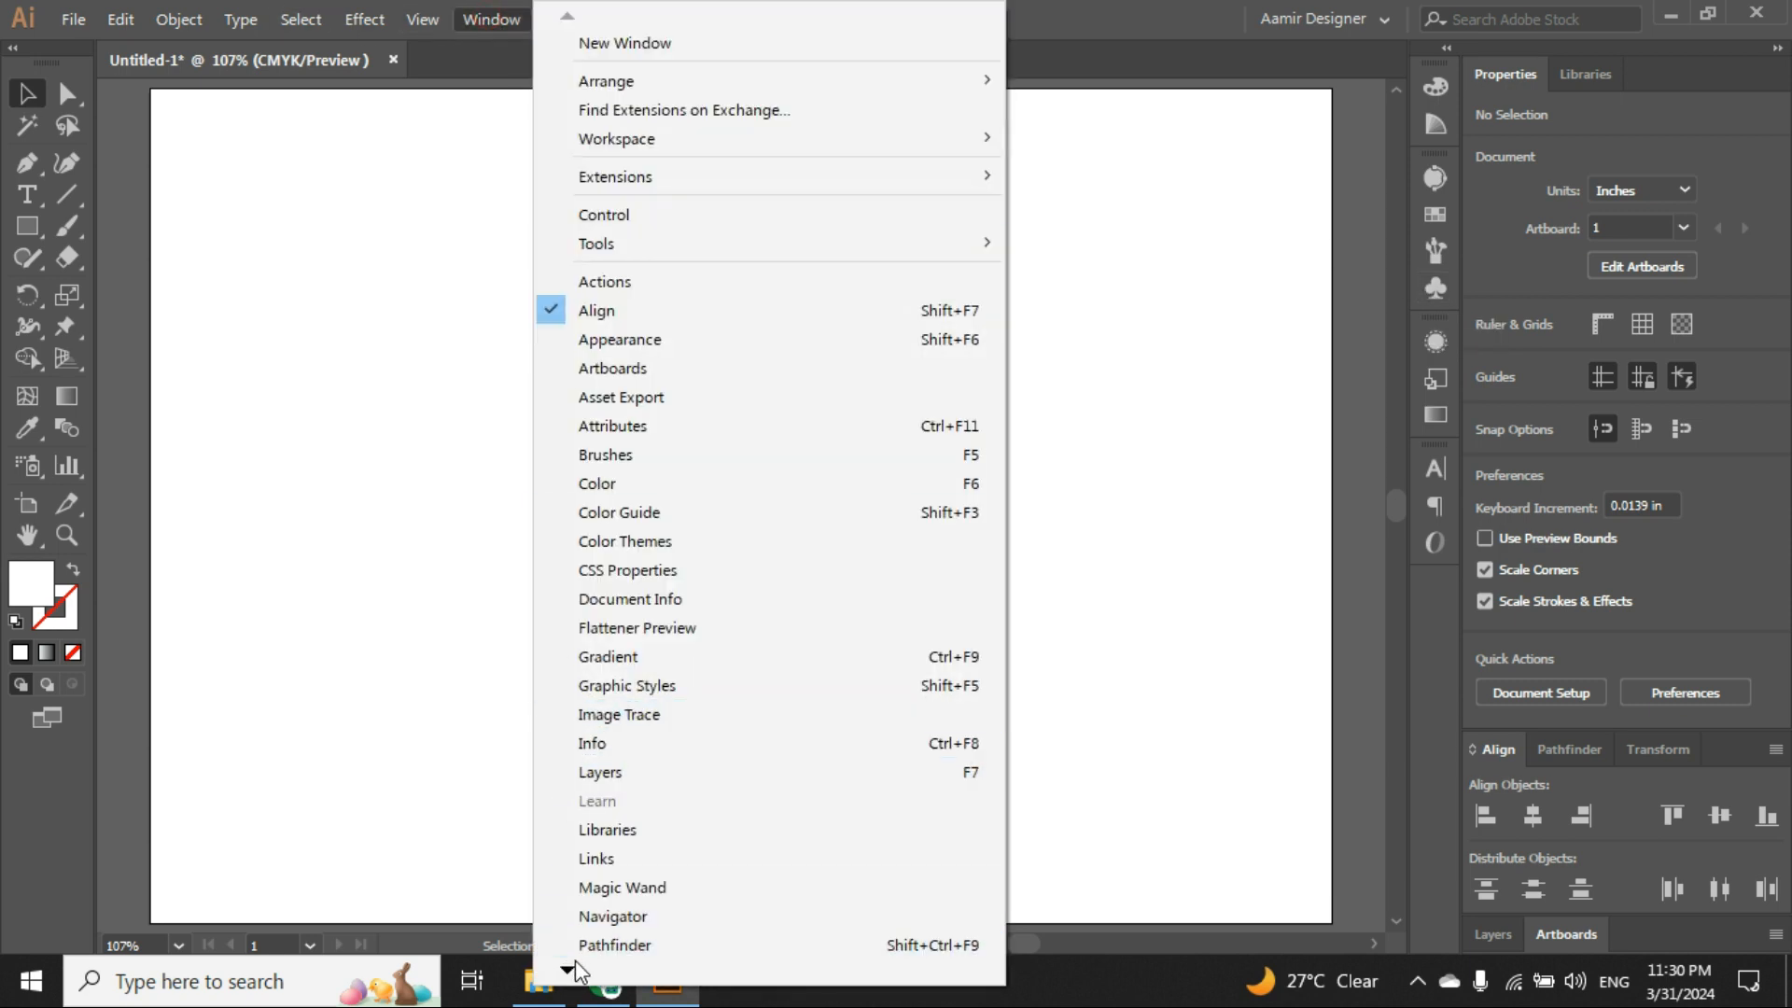
mouse_move(570, 970)
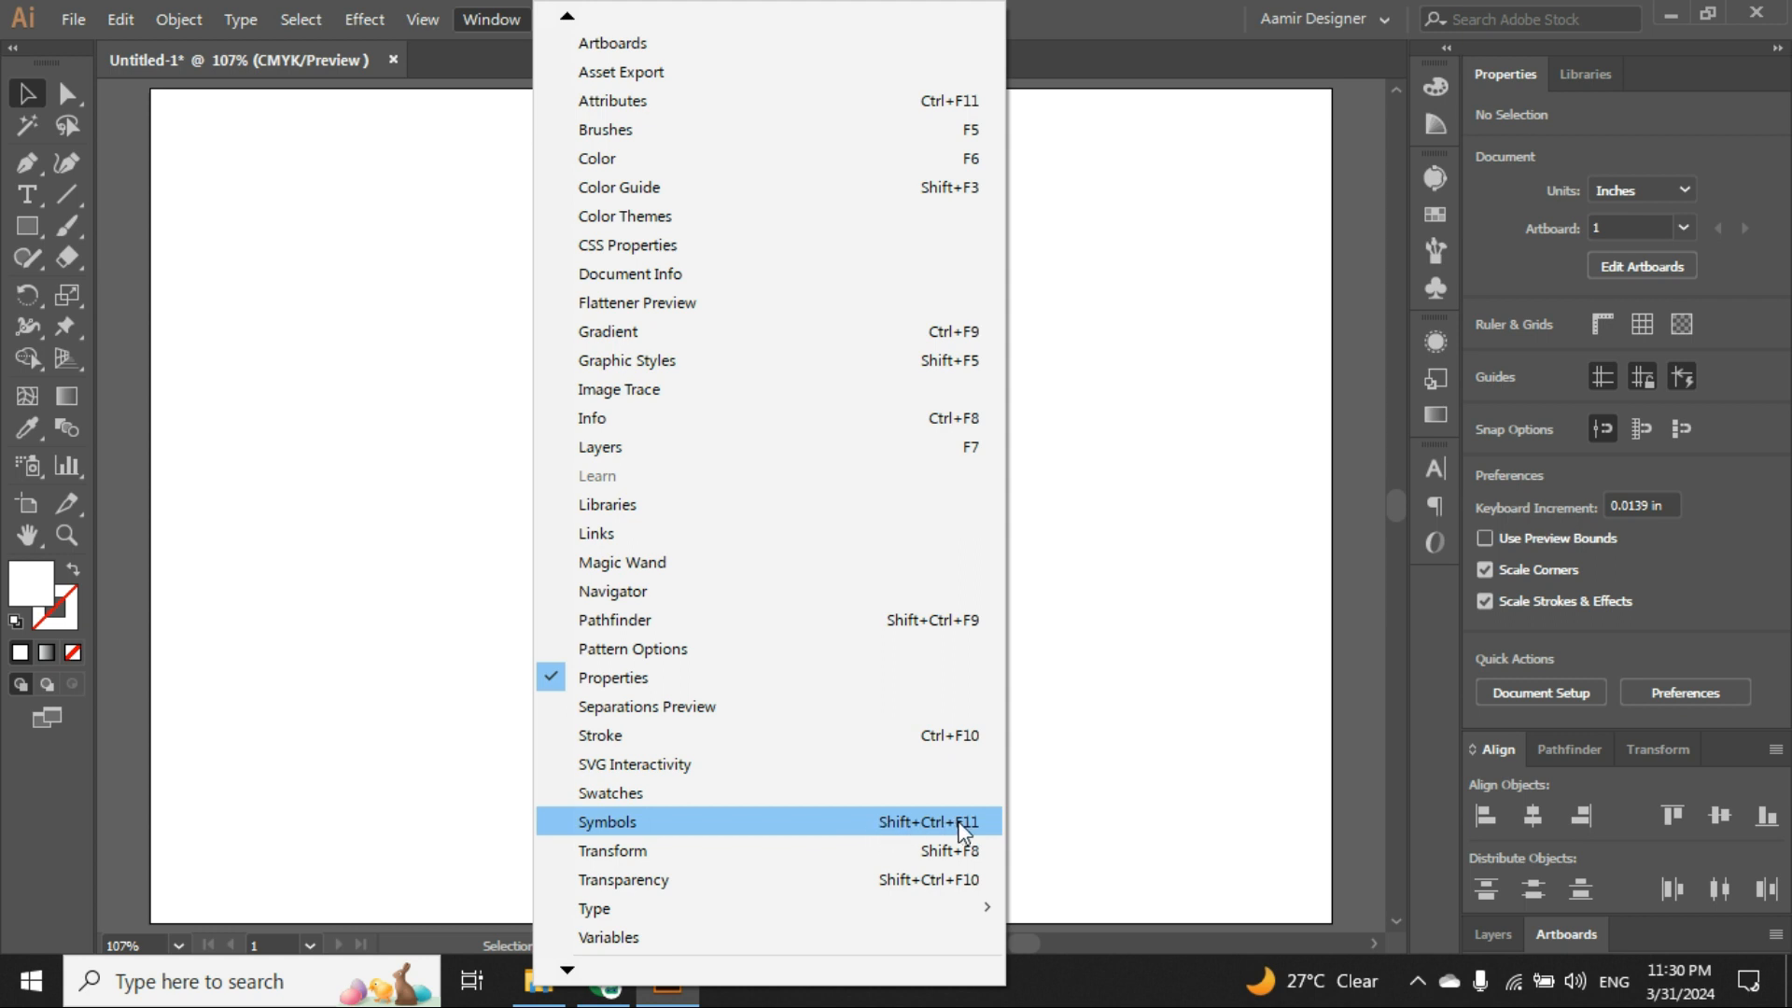
click(597, 821)
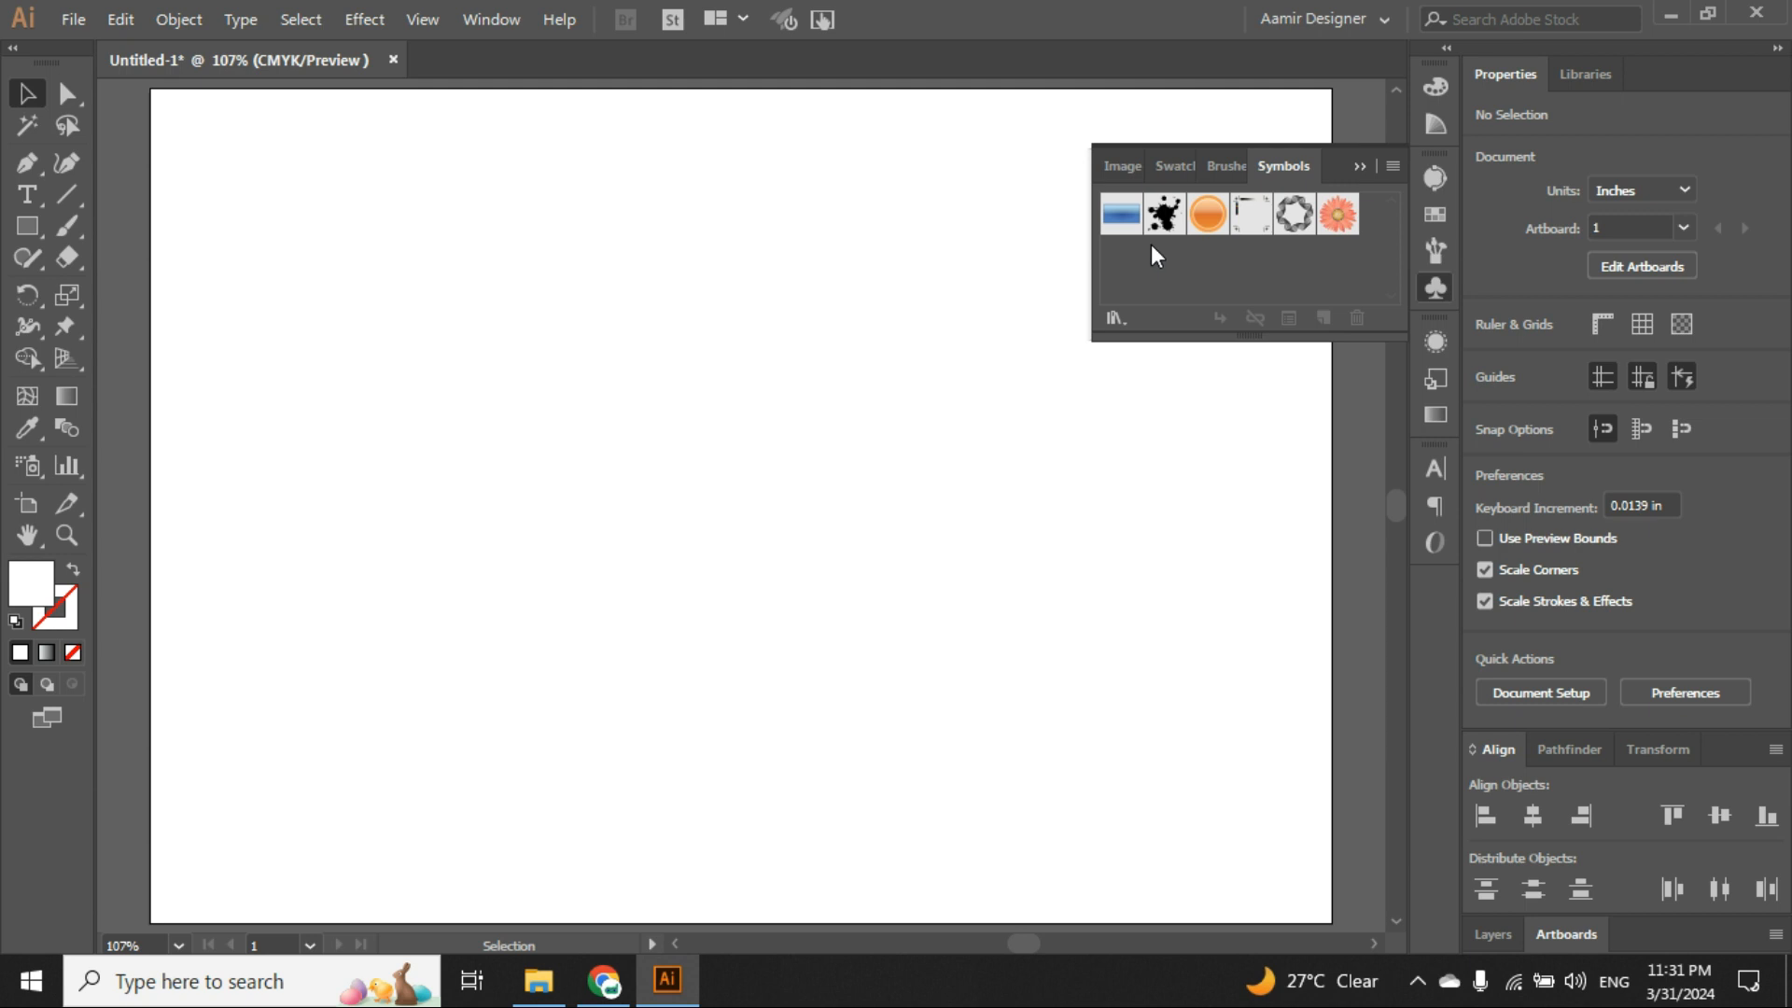
Load the 3D Symbols library and place its Check Mark symbol in the upper left part of the artboard, closing the library when finished.
click(1117, 317)
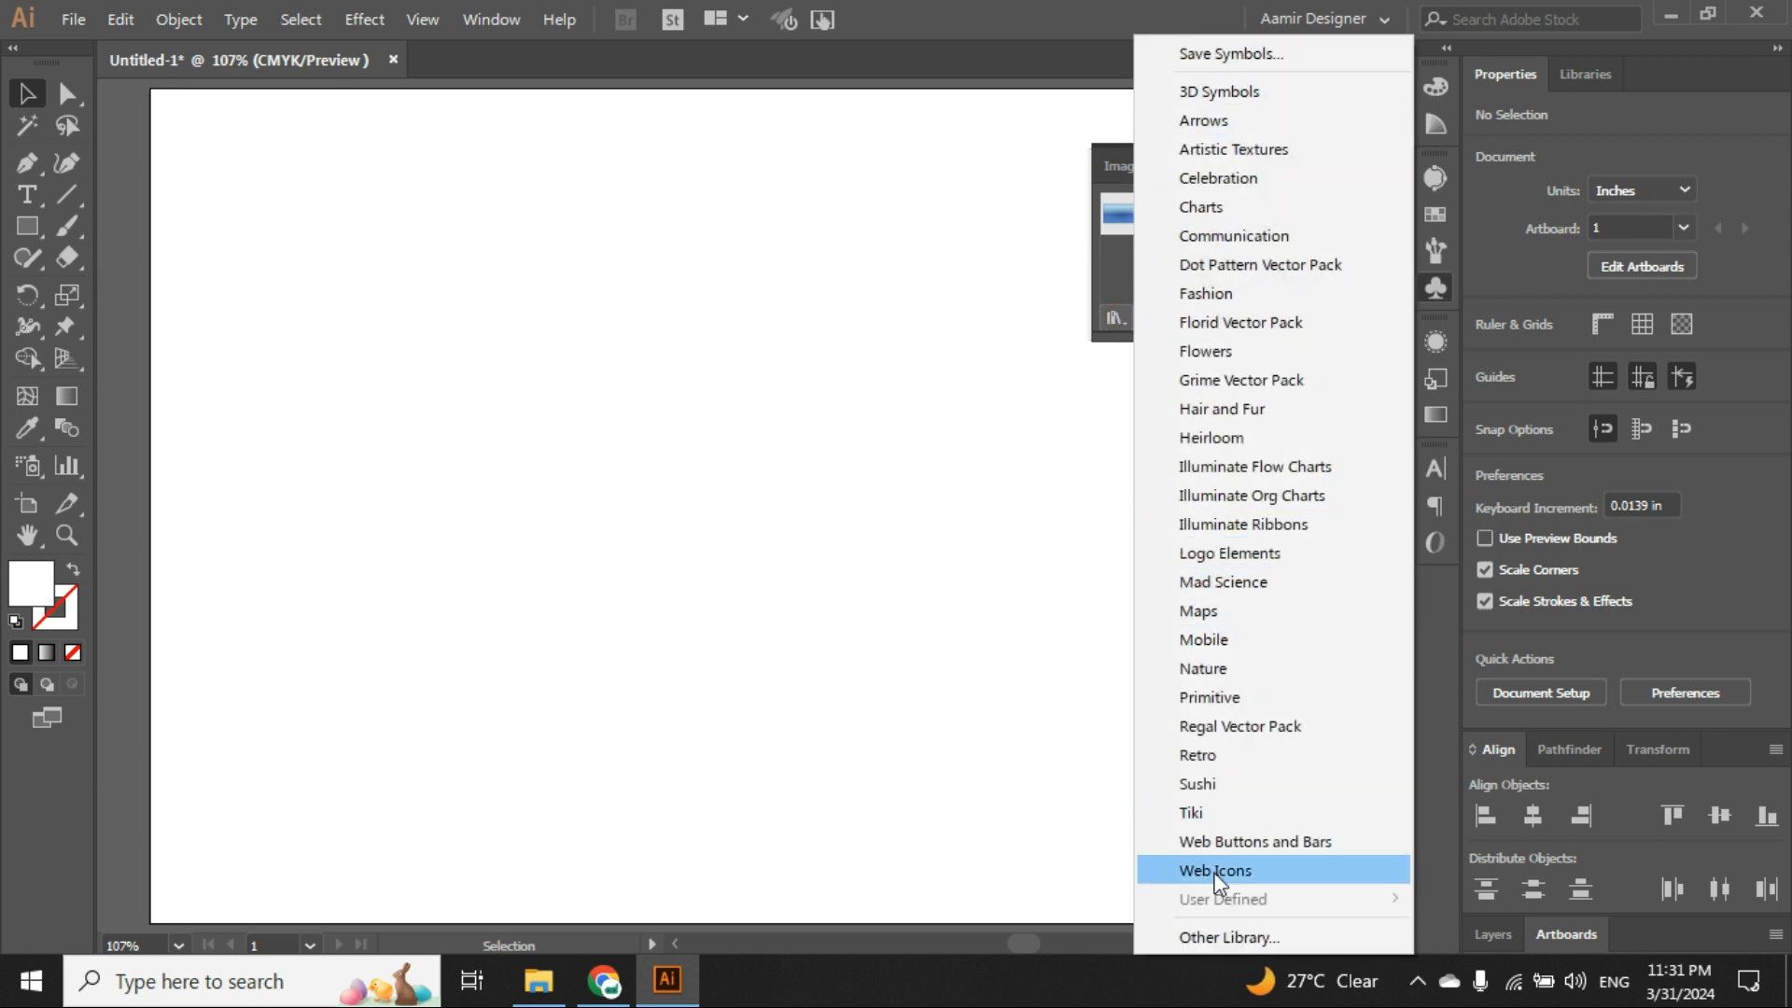
click(1193, 93)
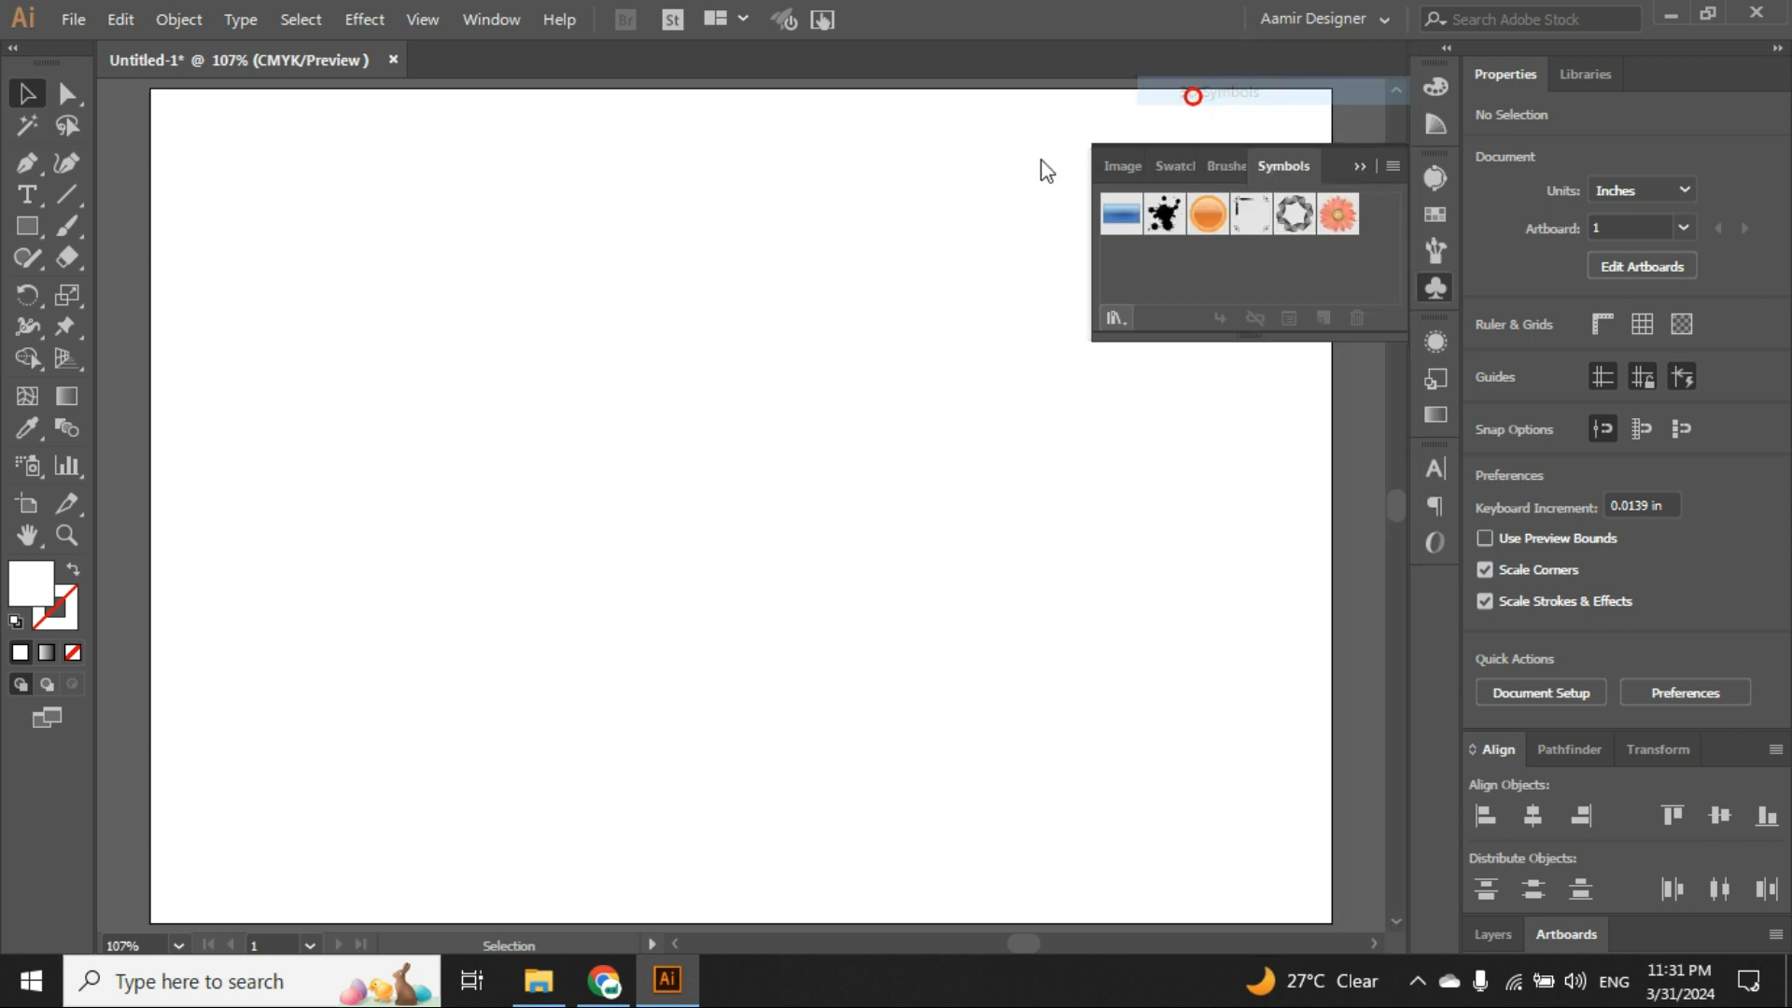
drag(919, 403, 957, 279)
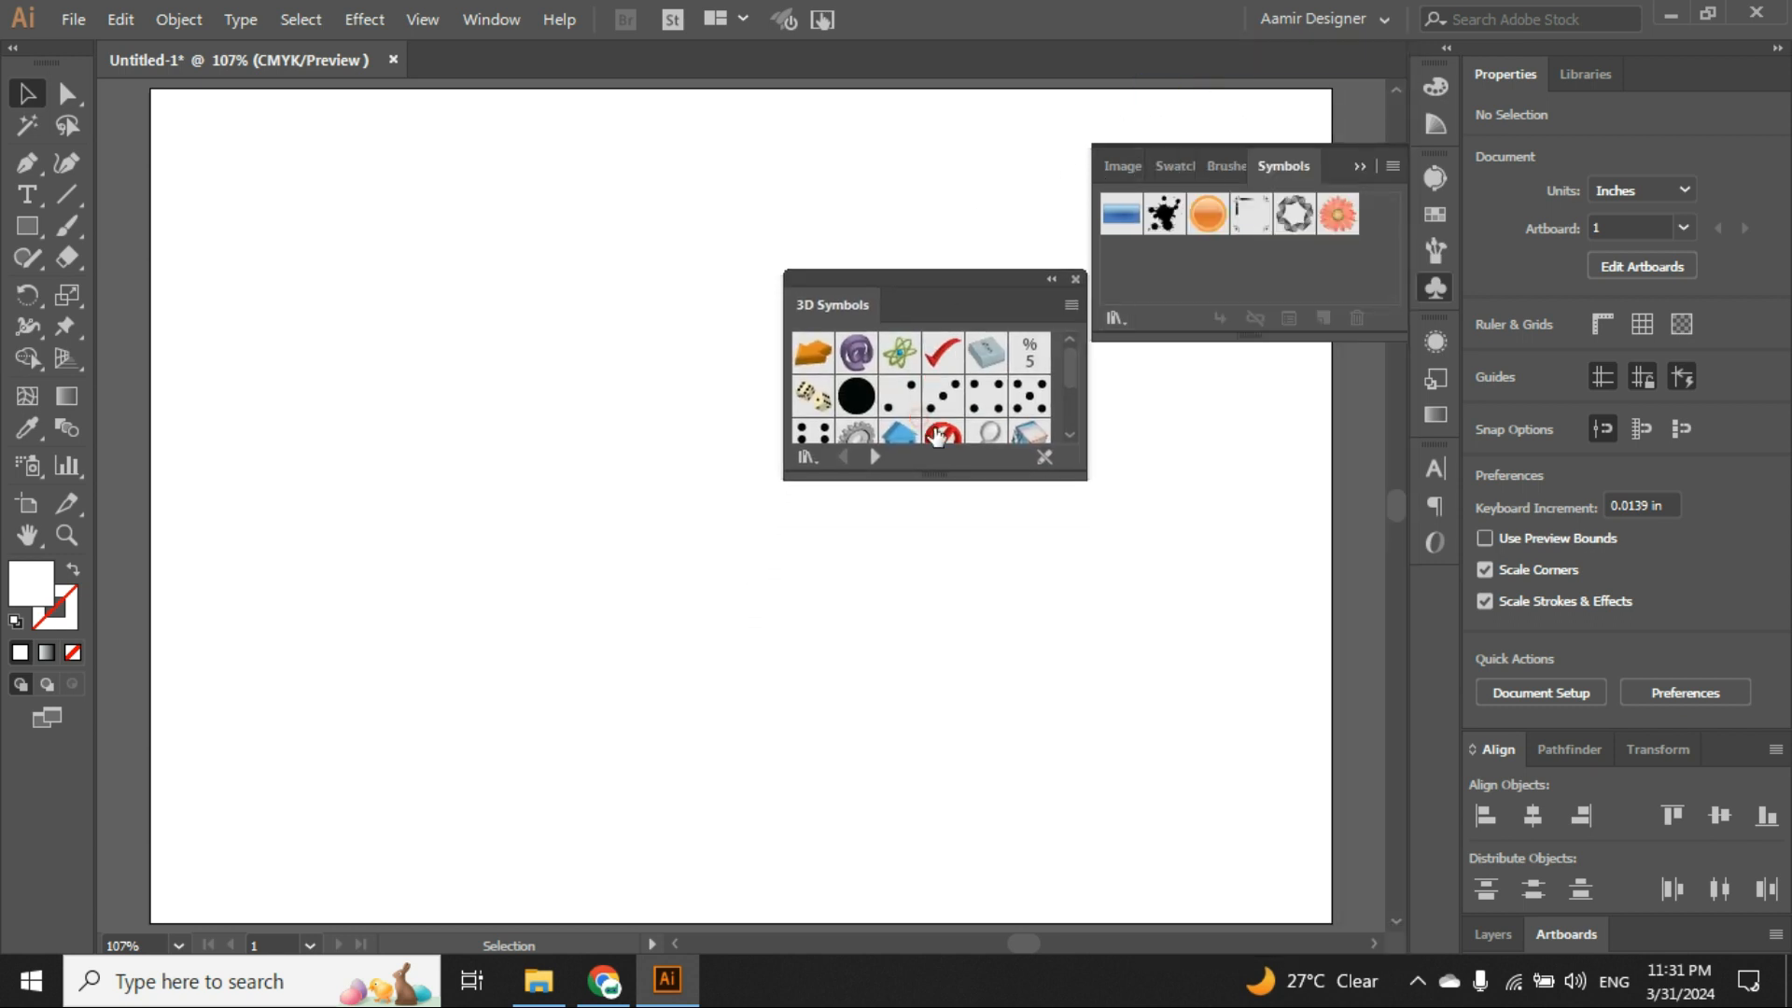
drag(931, 478, 966, 682)
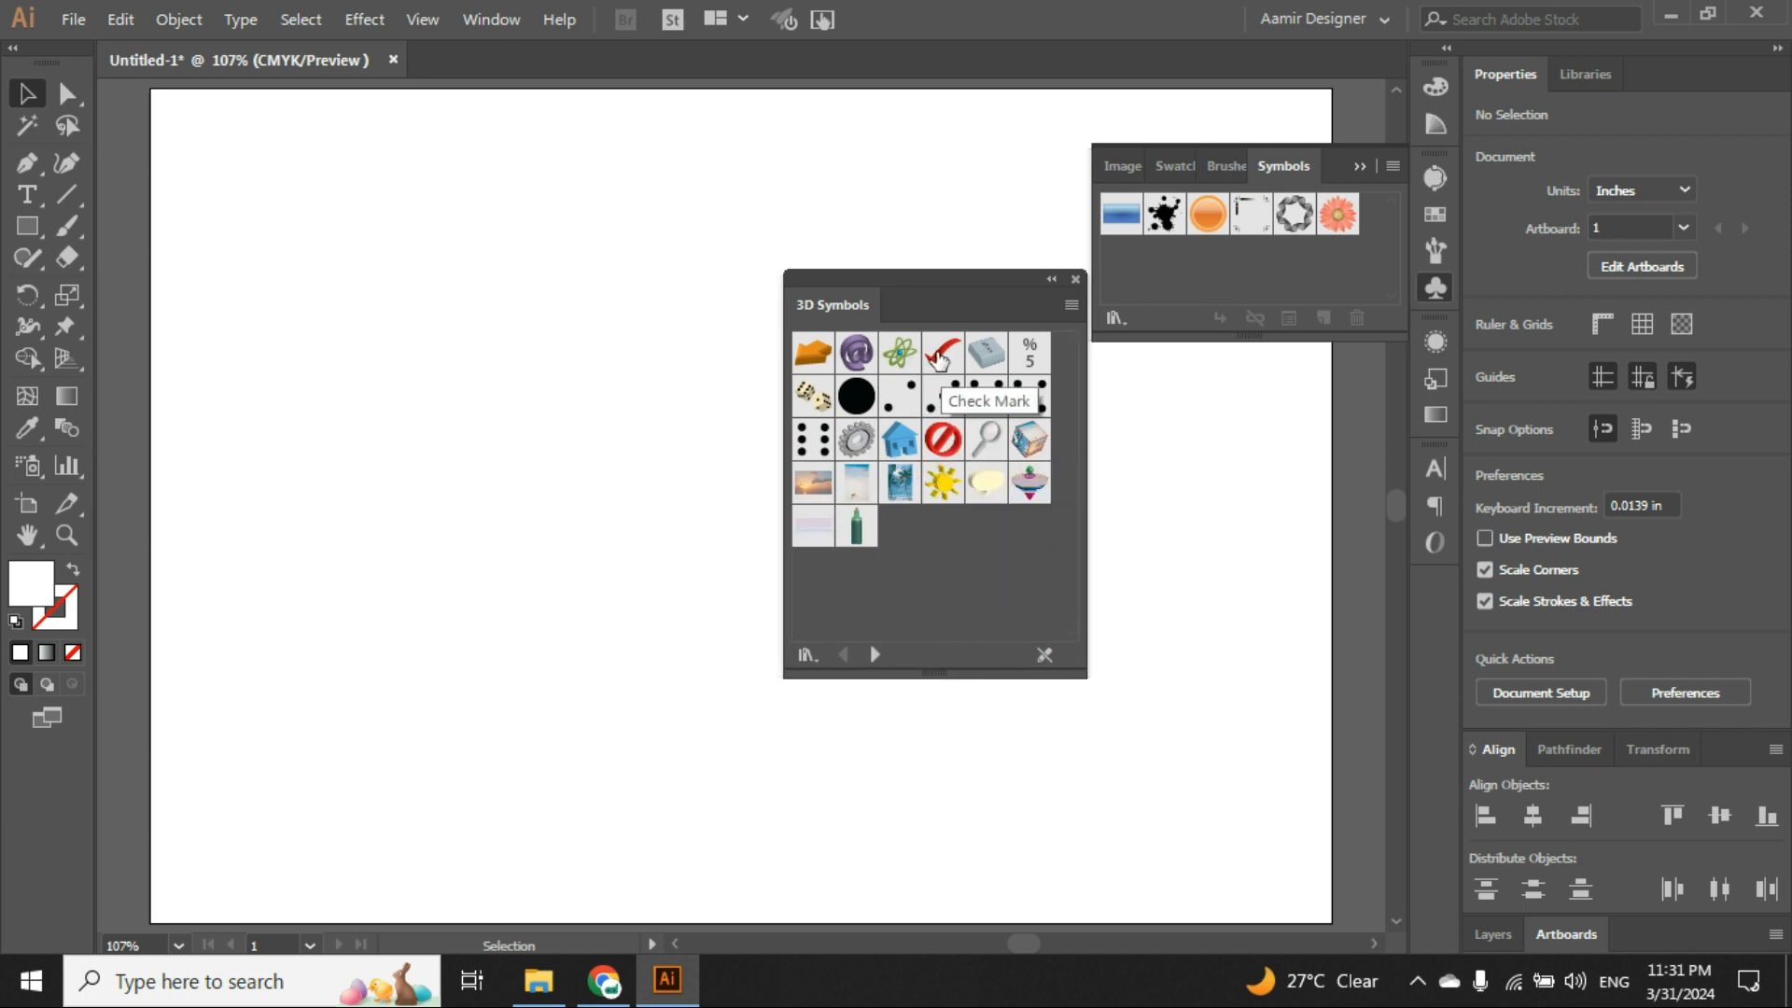
drag(939, 359, 520, 344)
click(1075, 279)
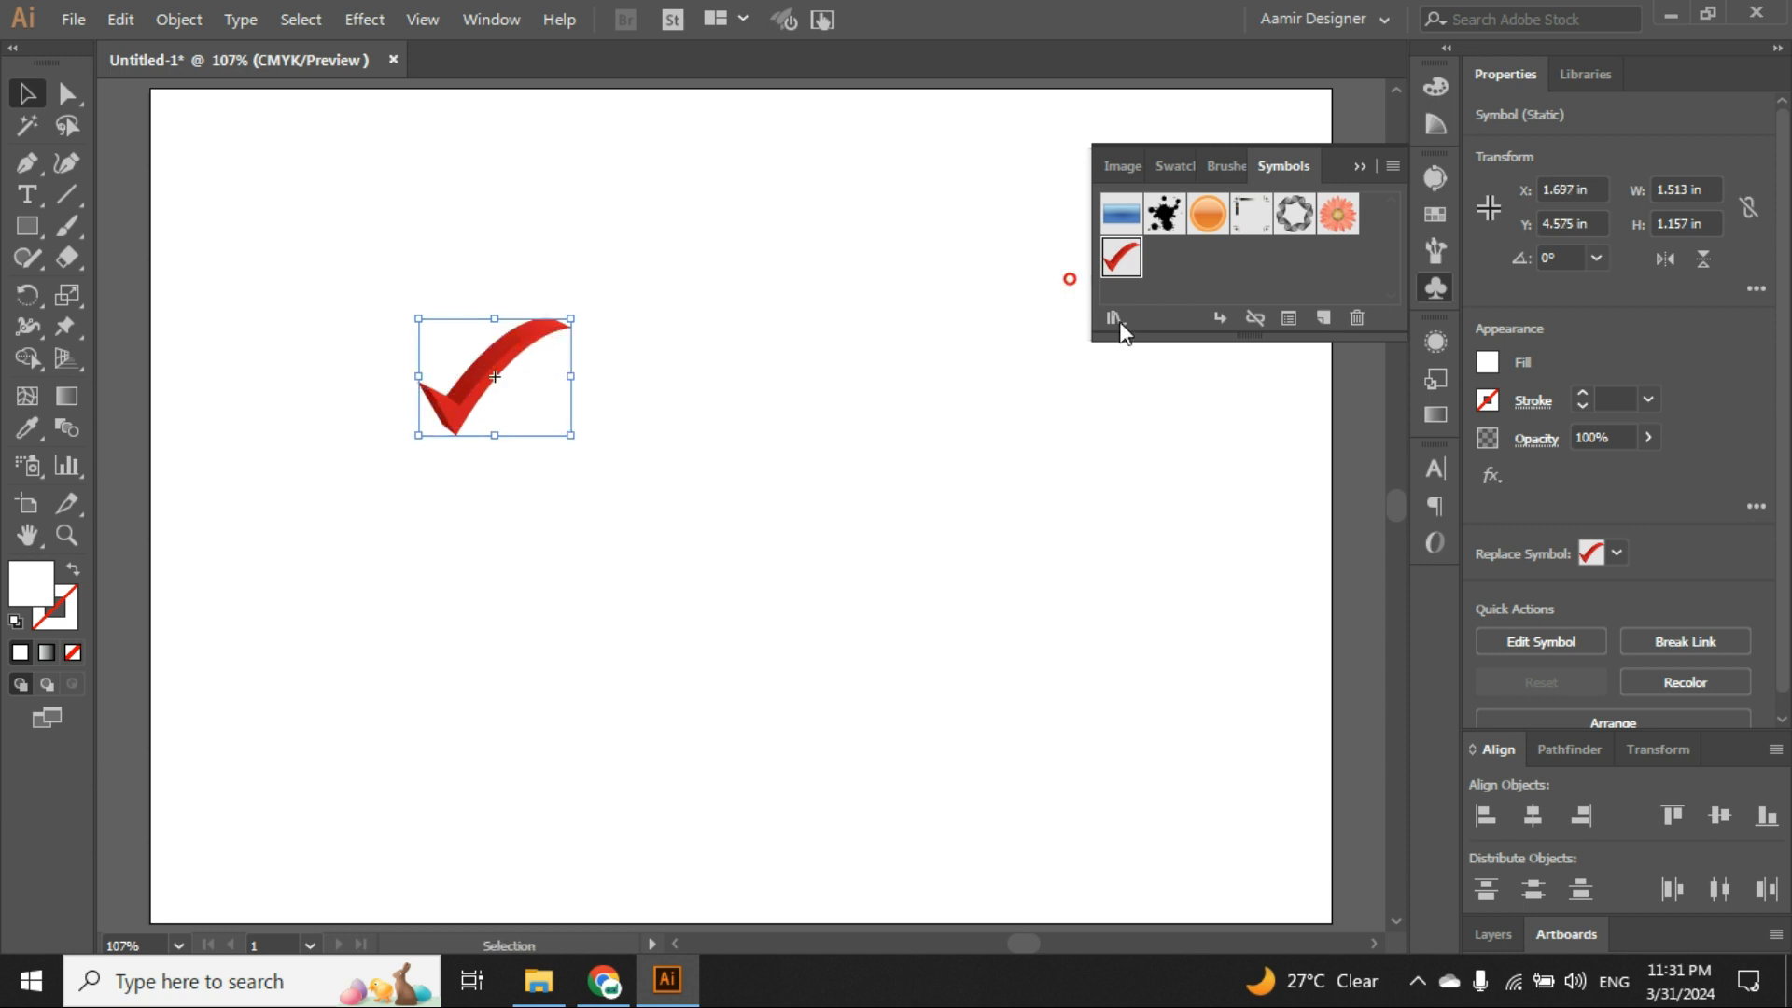
Load the Florid Vector Pack library, place its last flourish symbol below the check mark, and close the library.
click(1112, 318)
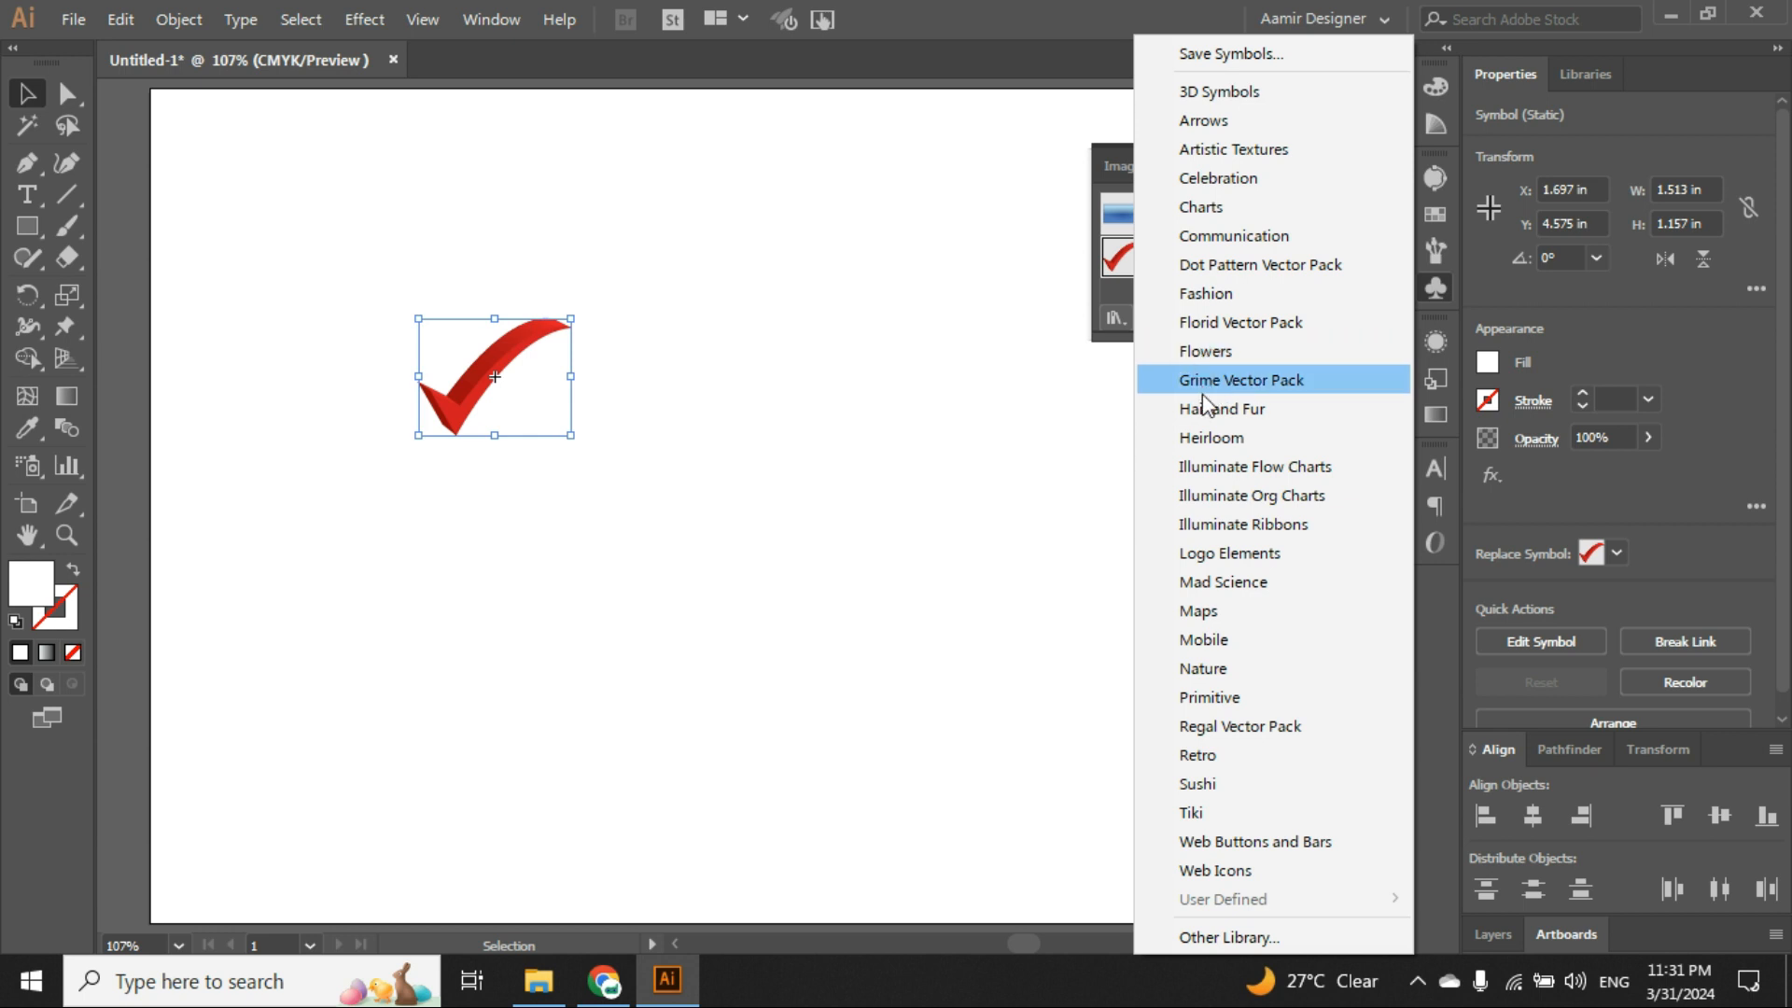
click(1218, 324)
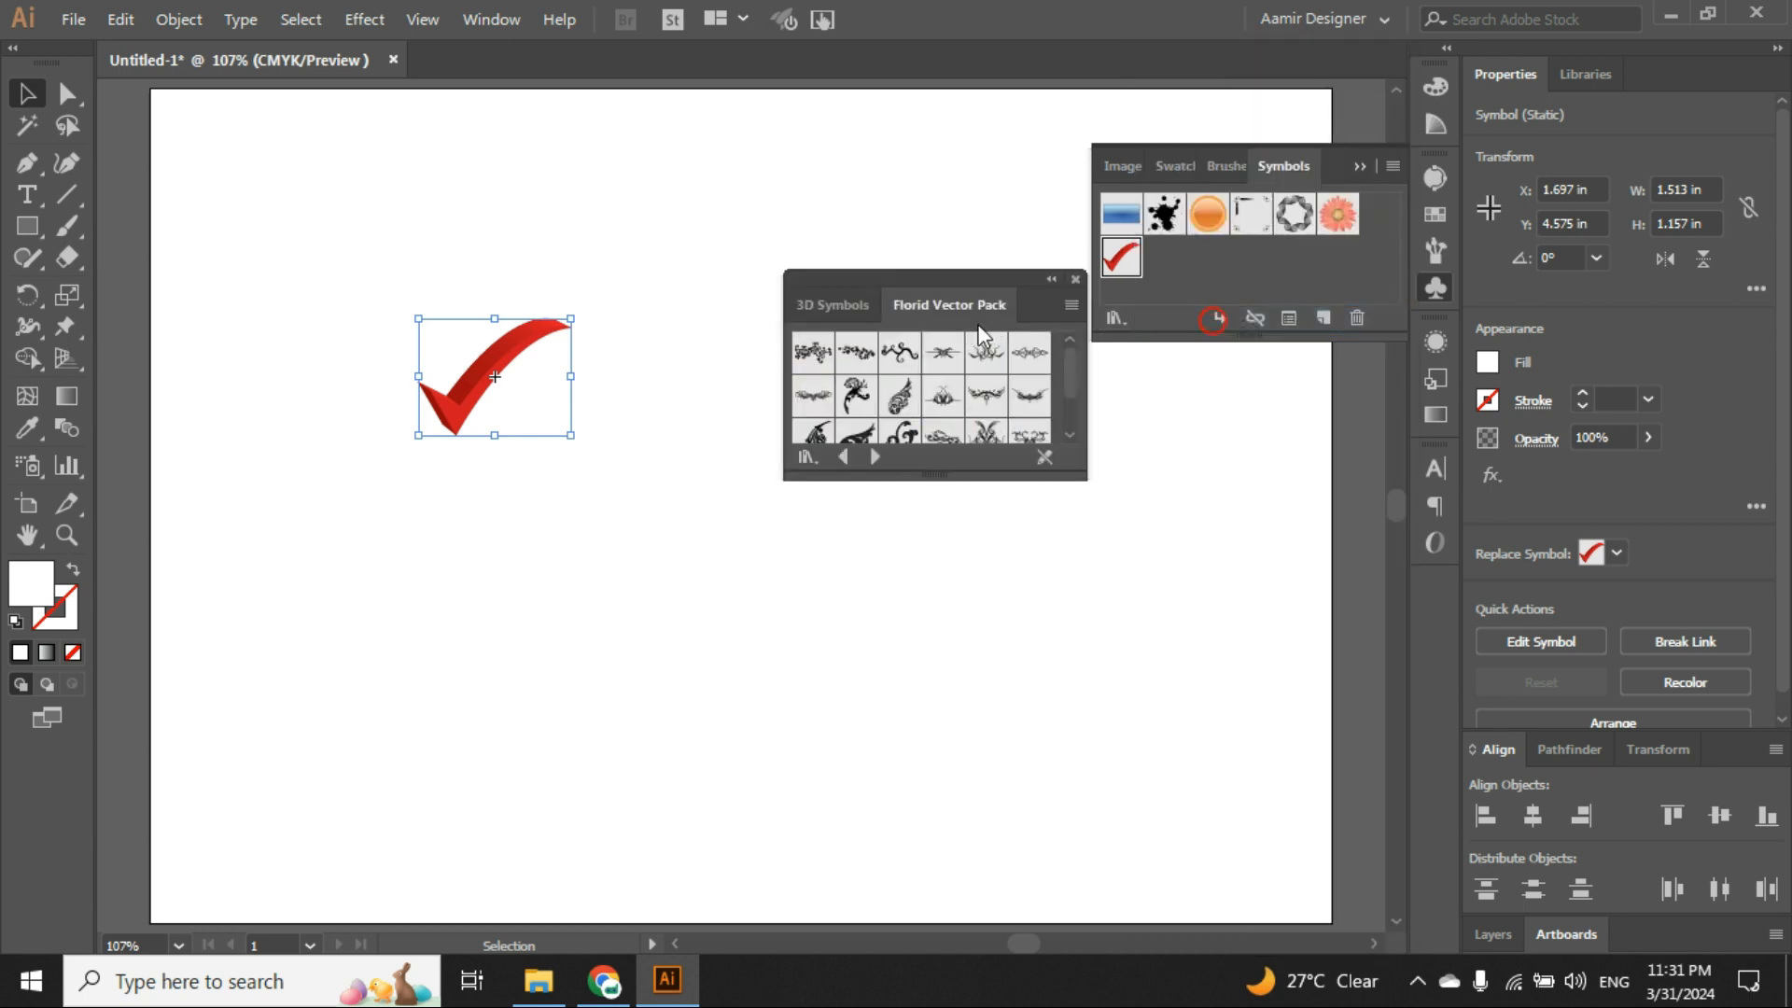
drag(947, 512, 958, 583)
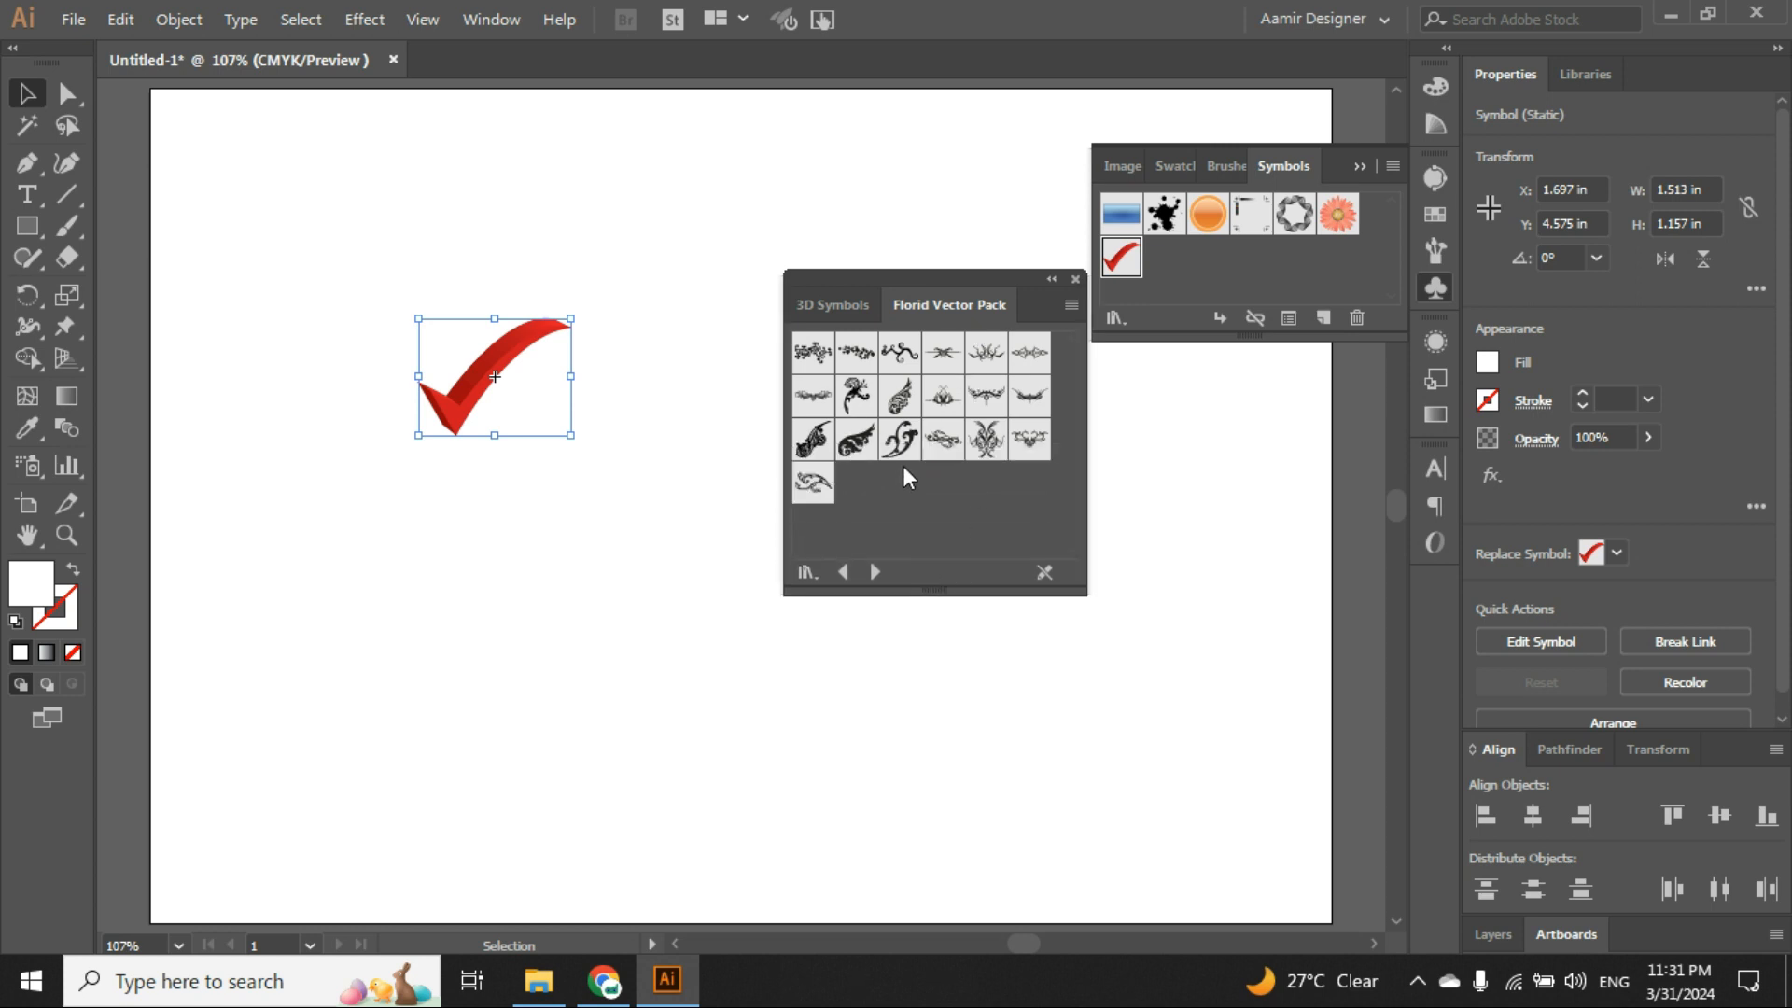
drag(814, 485, 521, 534)
drag(492, 464, 502, 539)
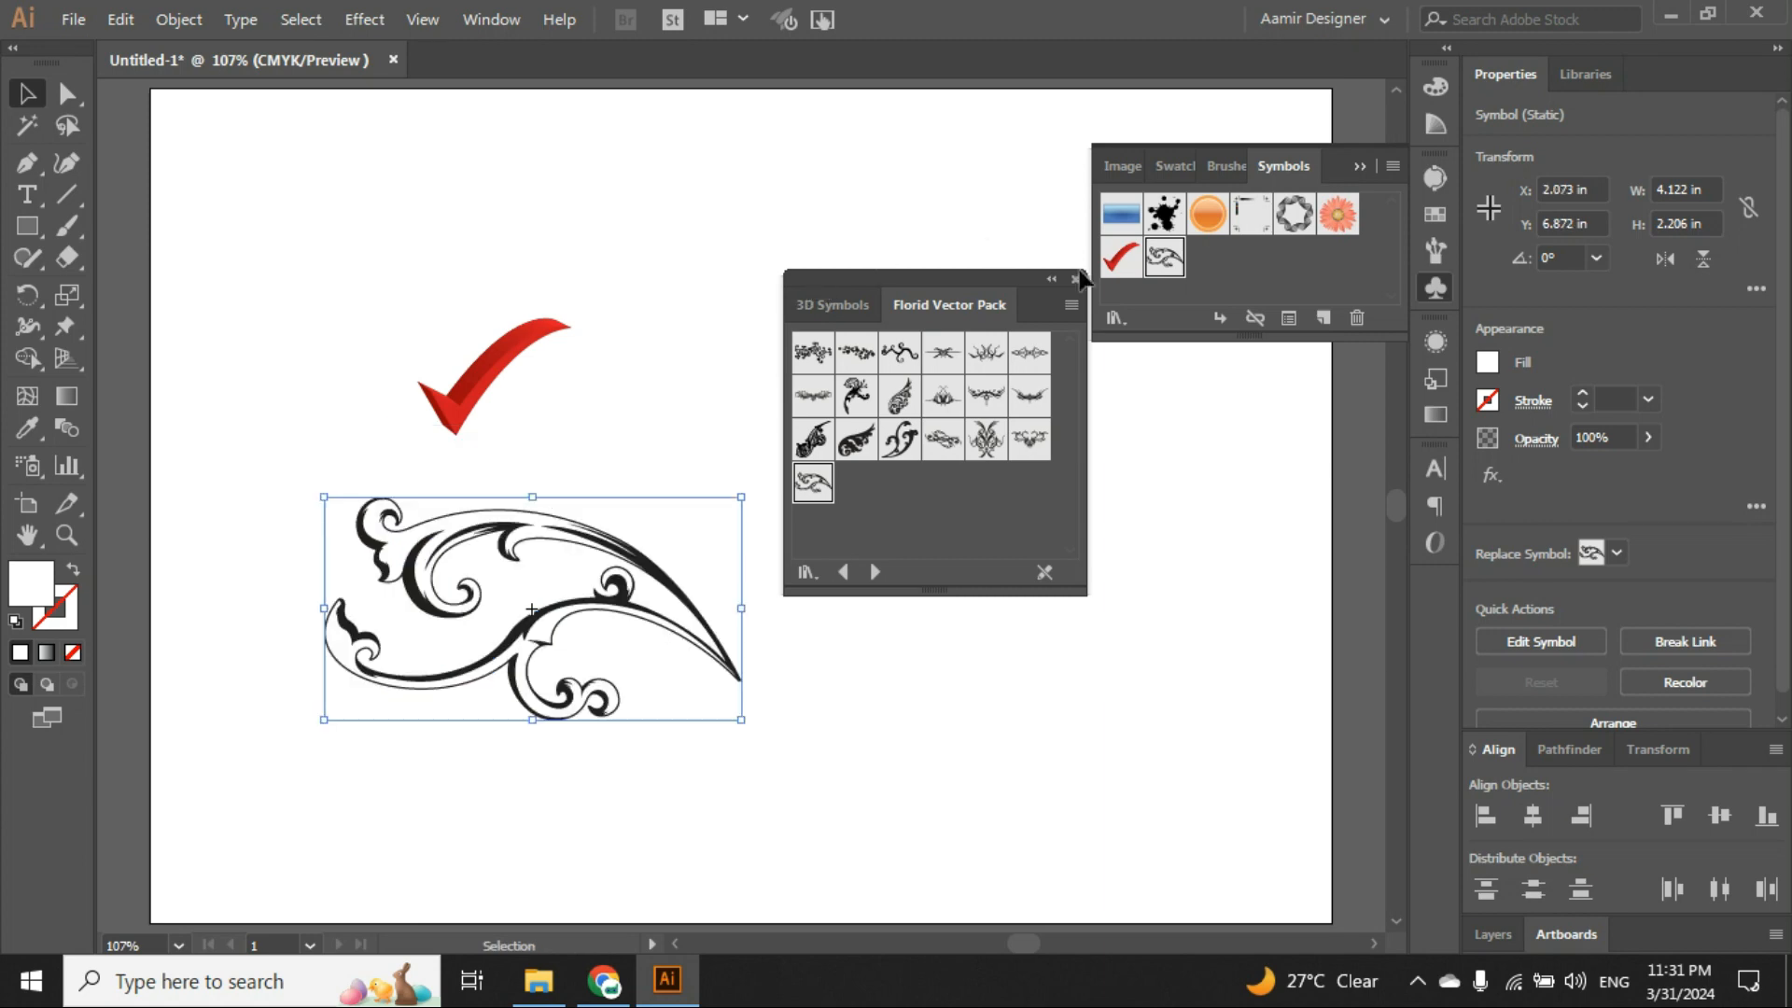
click(1075, 279)
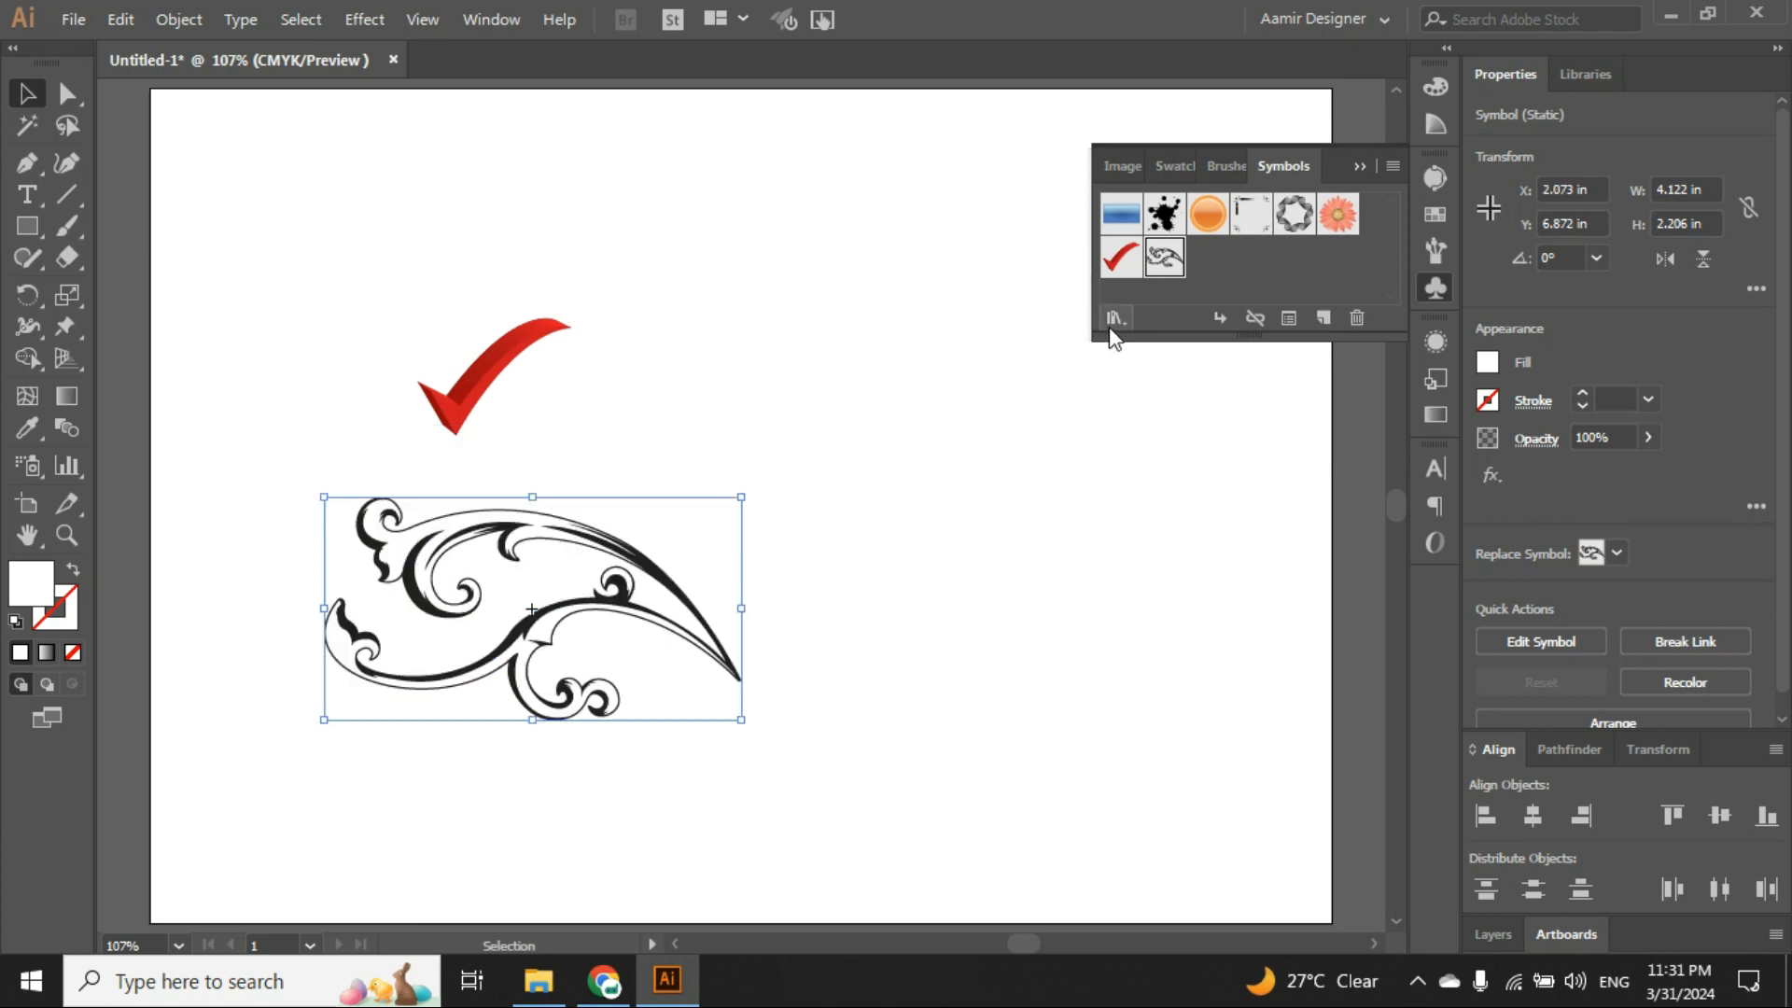
click(1113, 322)
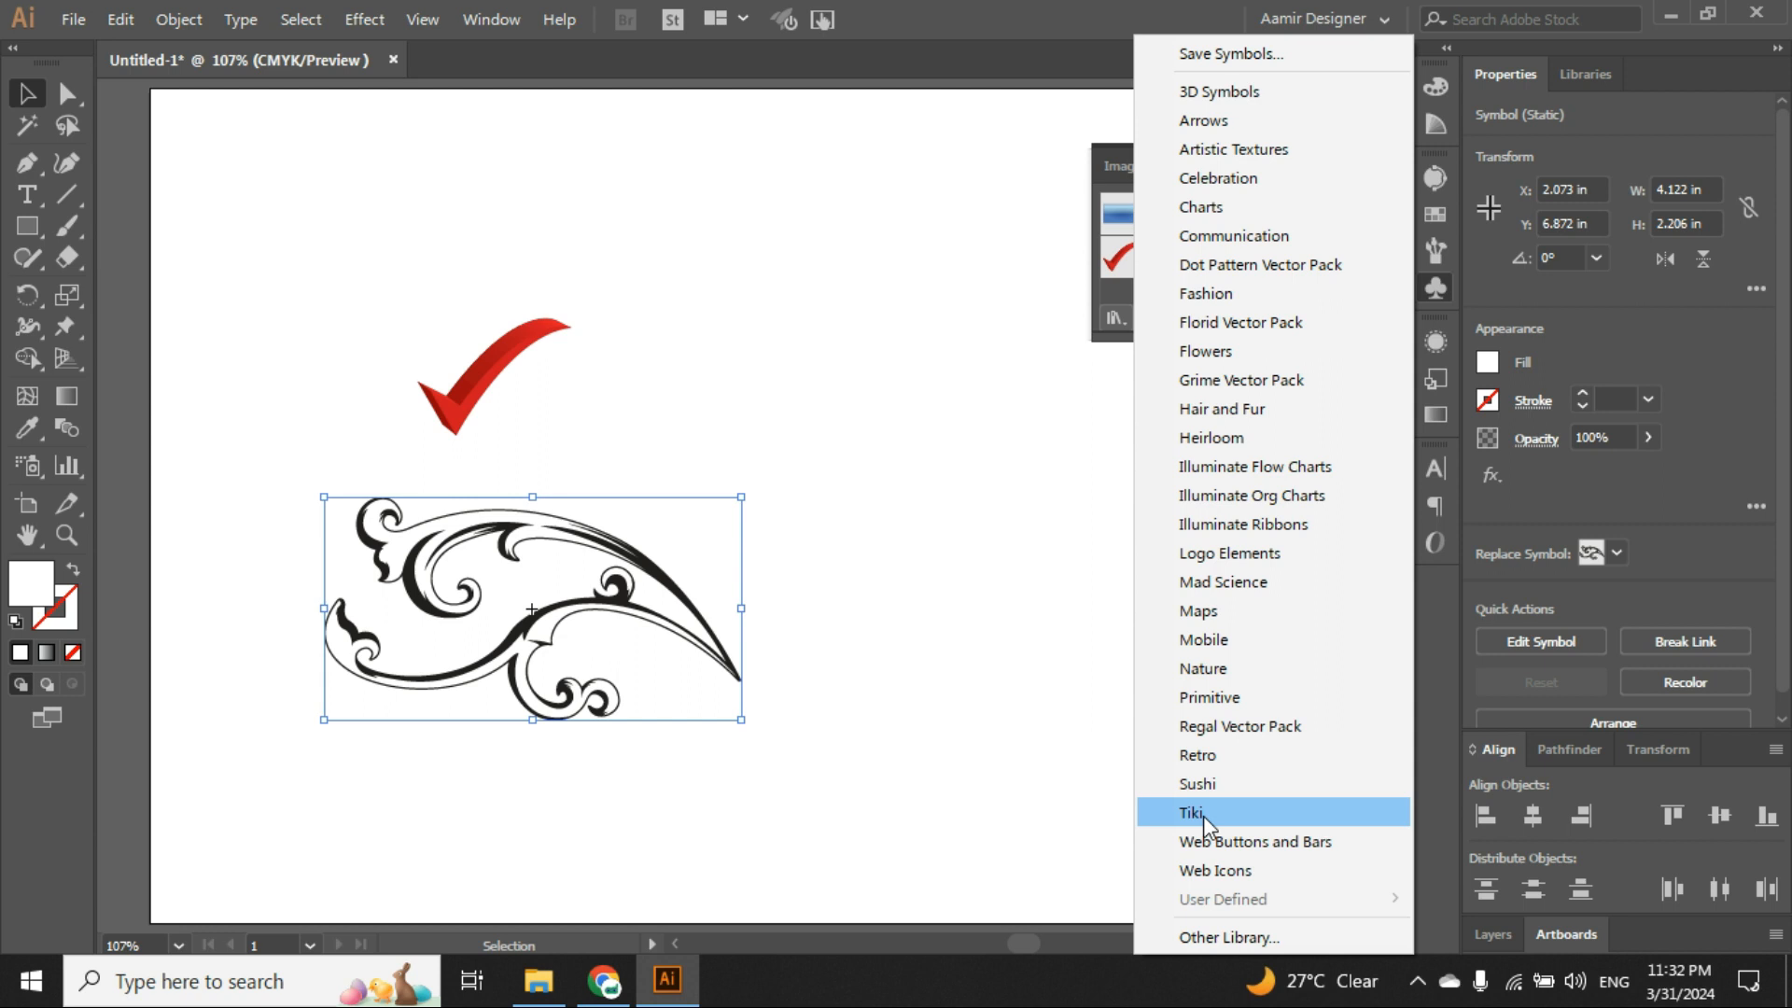
click(1111, 295)
Move the check mark and the flourish together up and to the right on the artboard, and deselect them.
mouse_move(855, 800)
mouse_down()
mouse_move(381, 347)
mouse_move(356, 360)
mouse_up()
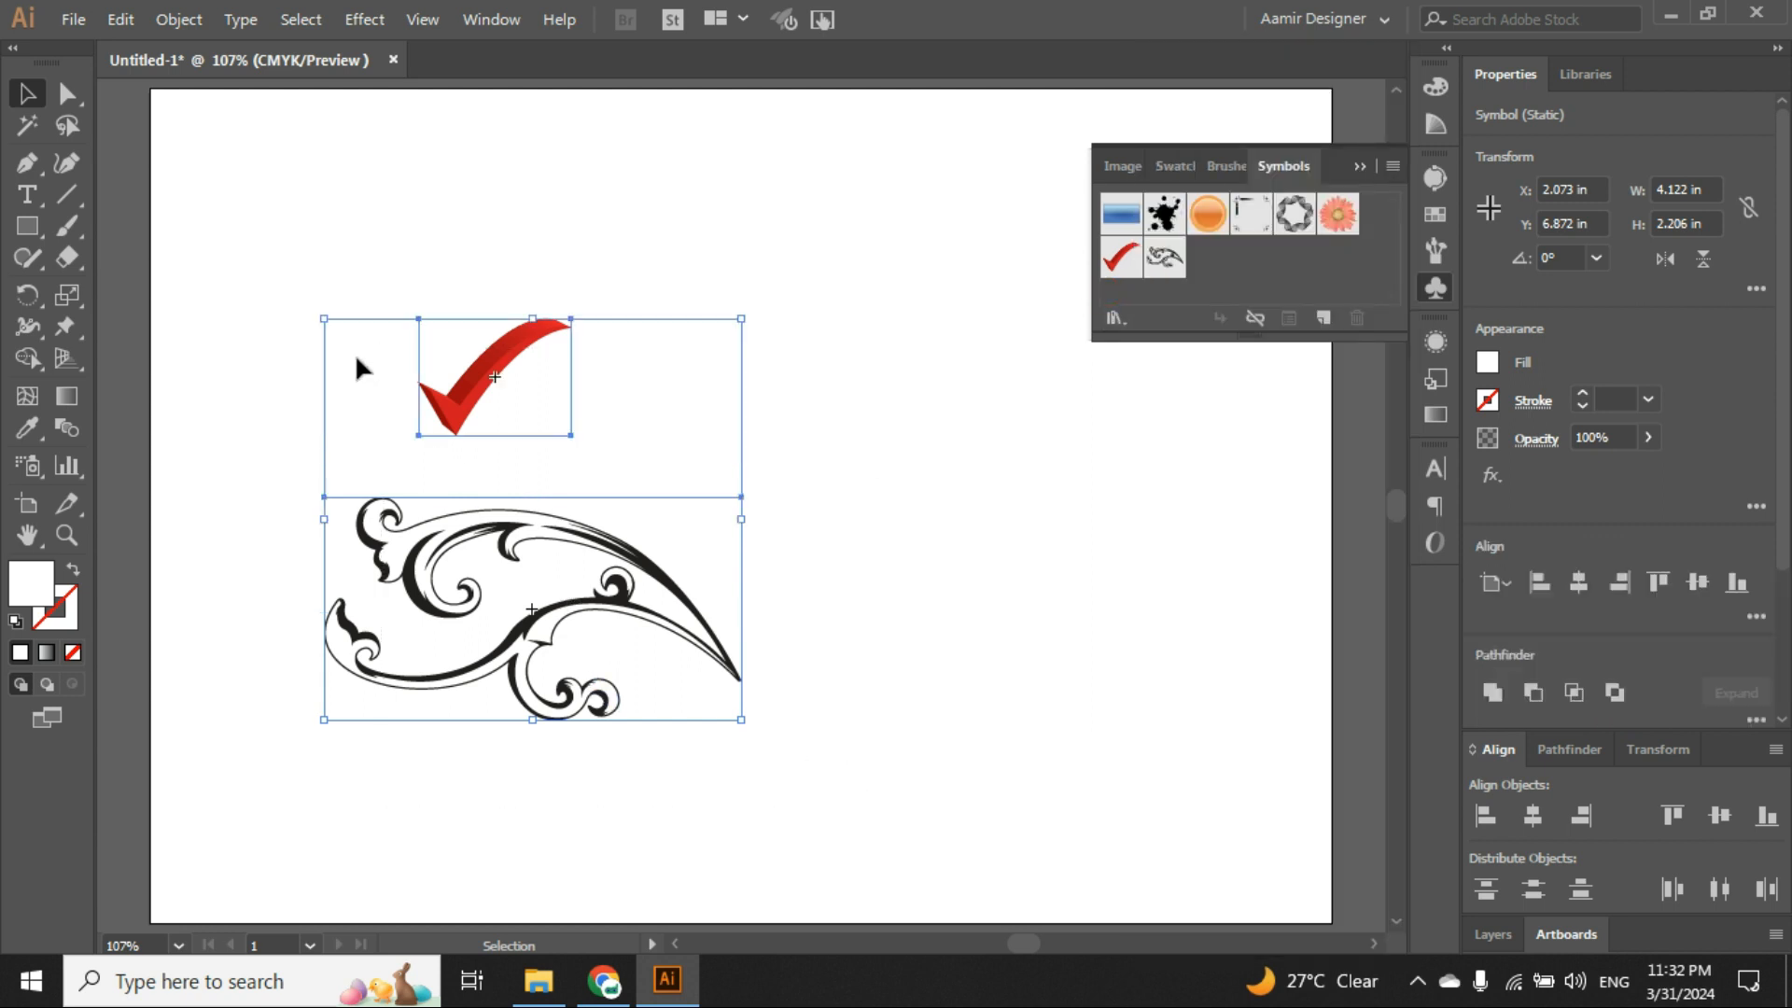
click(534, 366)
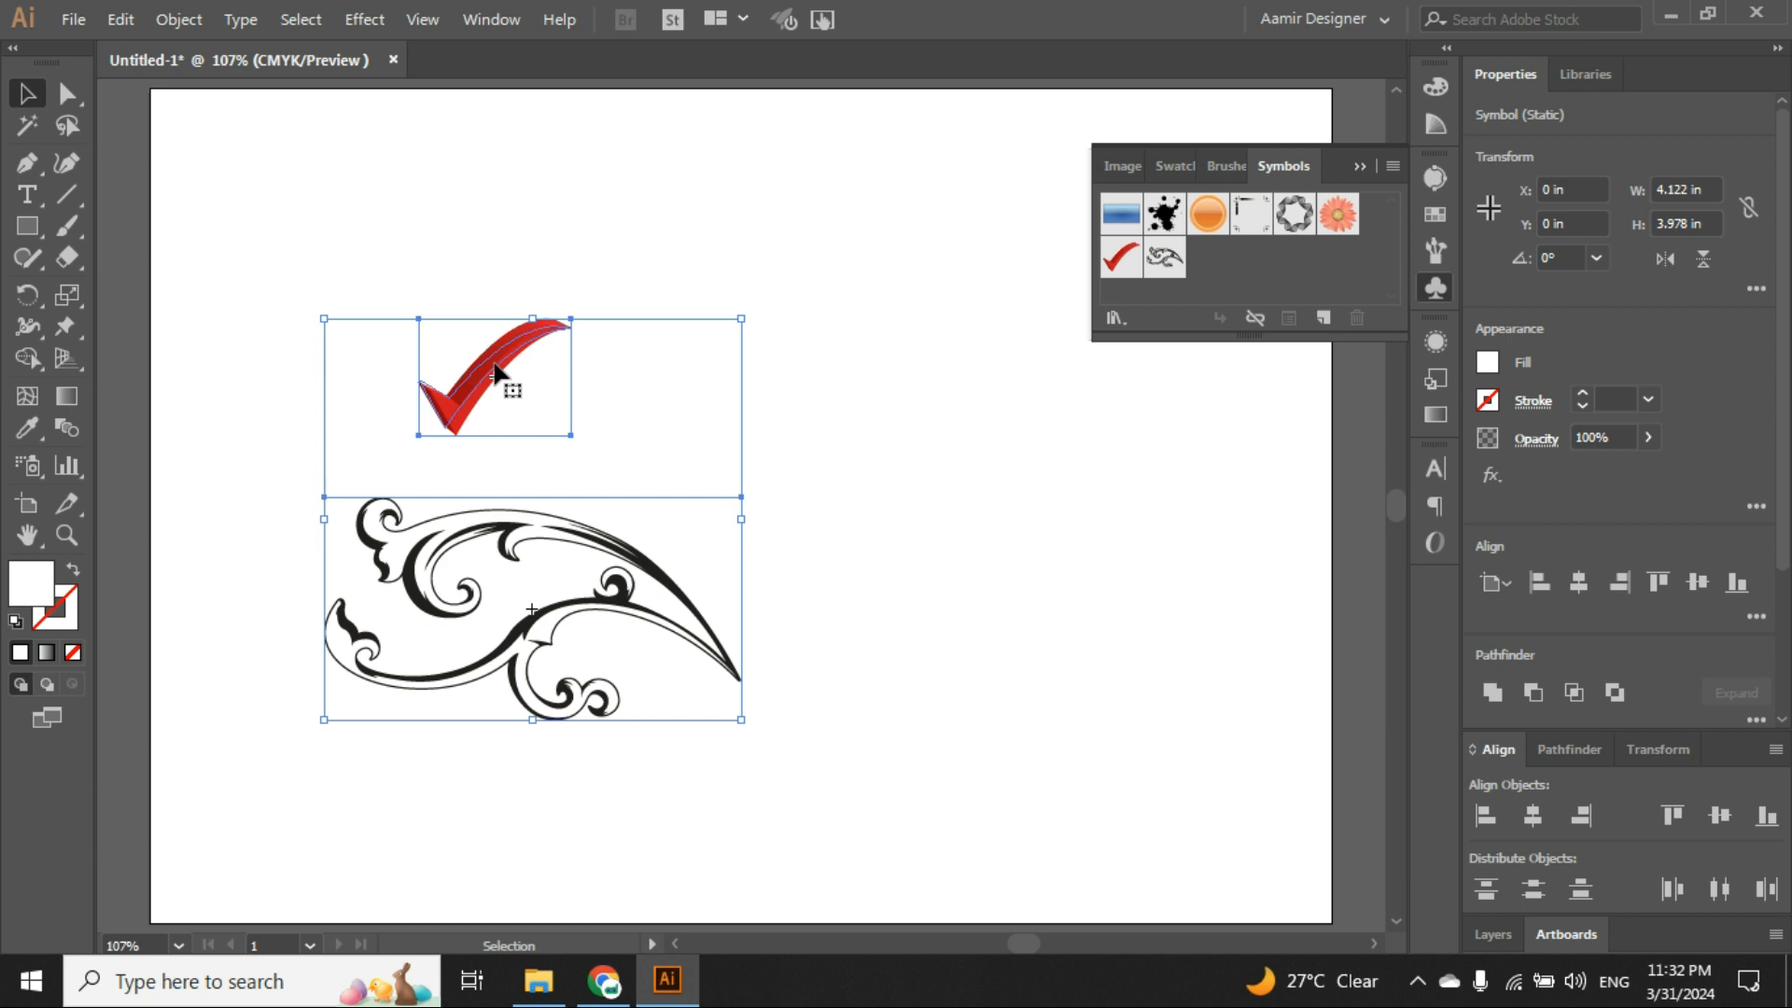
drag(496, 371, 581, 307)
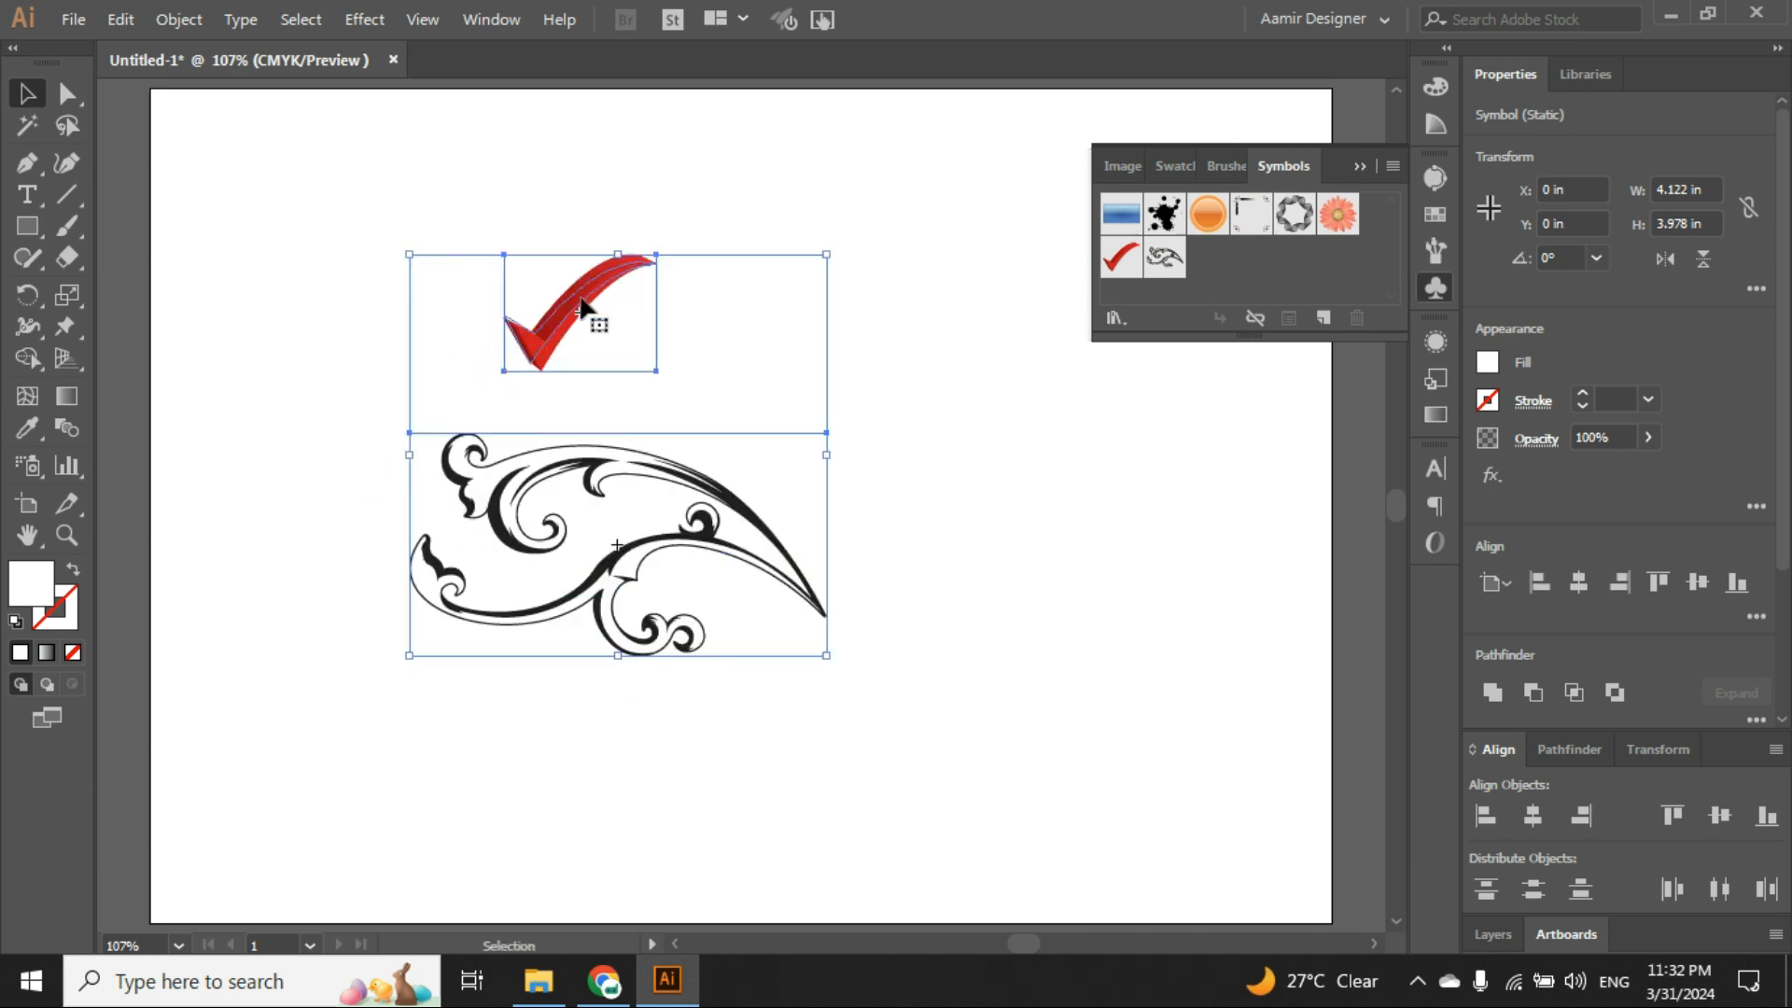
click(905, 427)
Select only the flourish symbol and try to recolour it with the dark red fill #930303.
drag(968, 680, 472, 466)
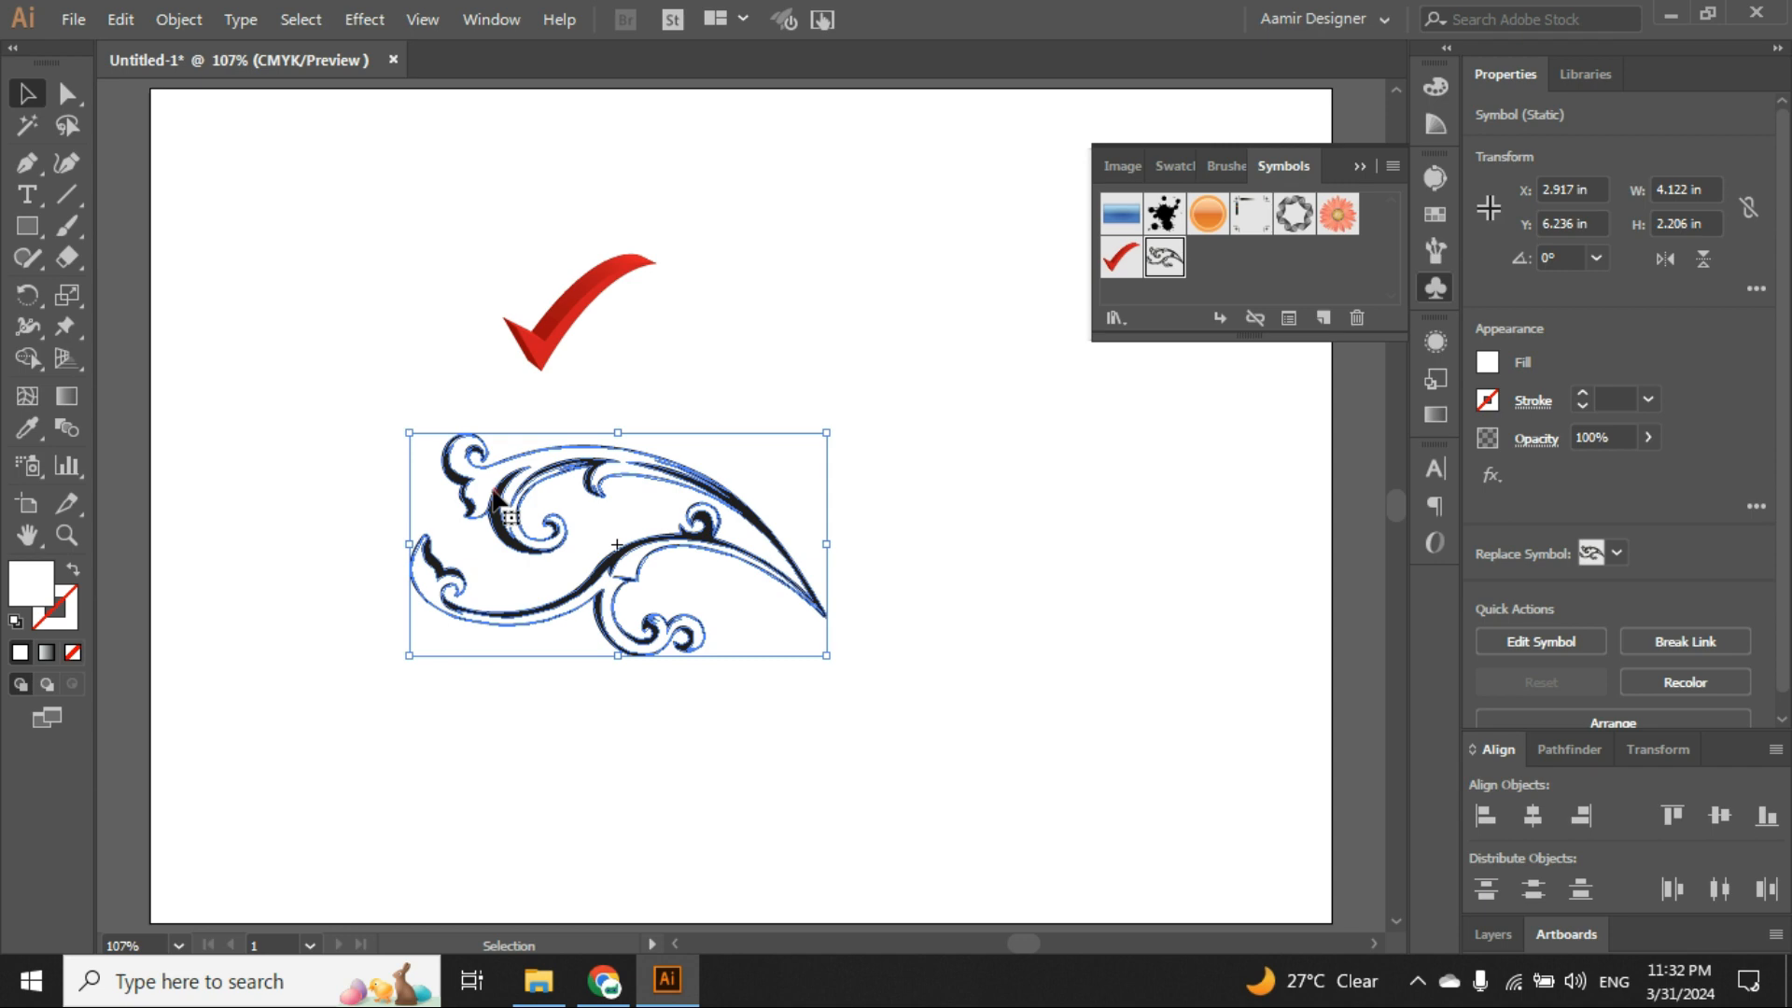
drag(493, 491, 588, 519)
key(ctrl+z)
double_click(28, 581)
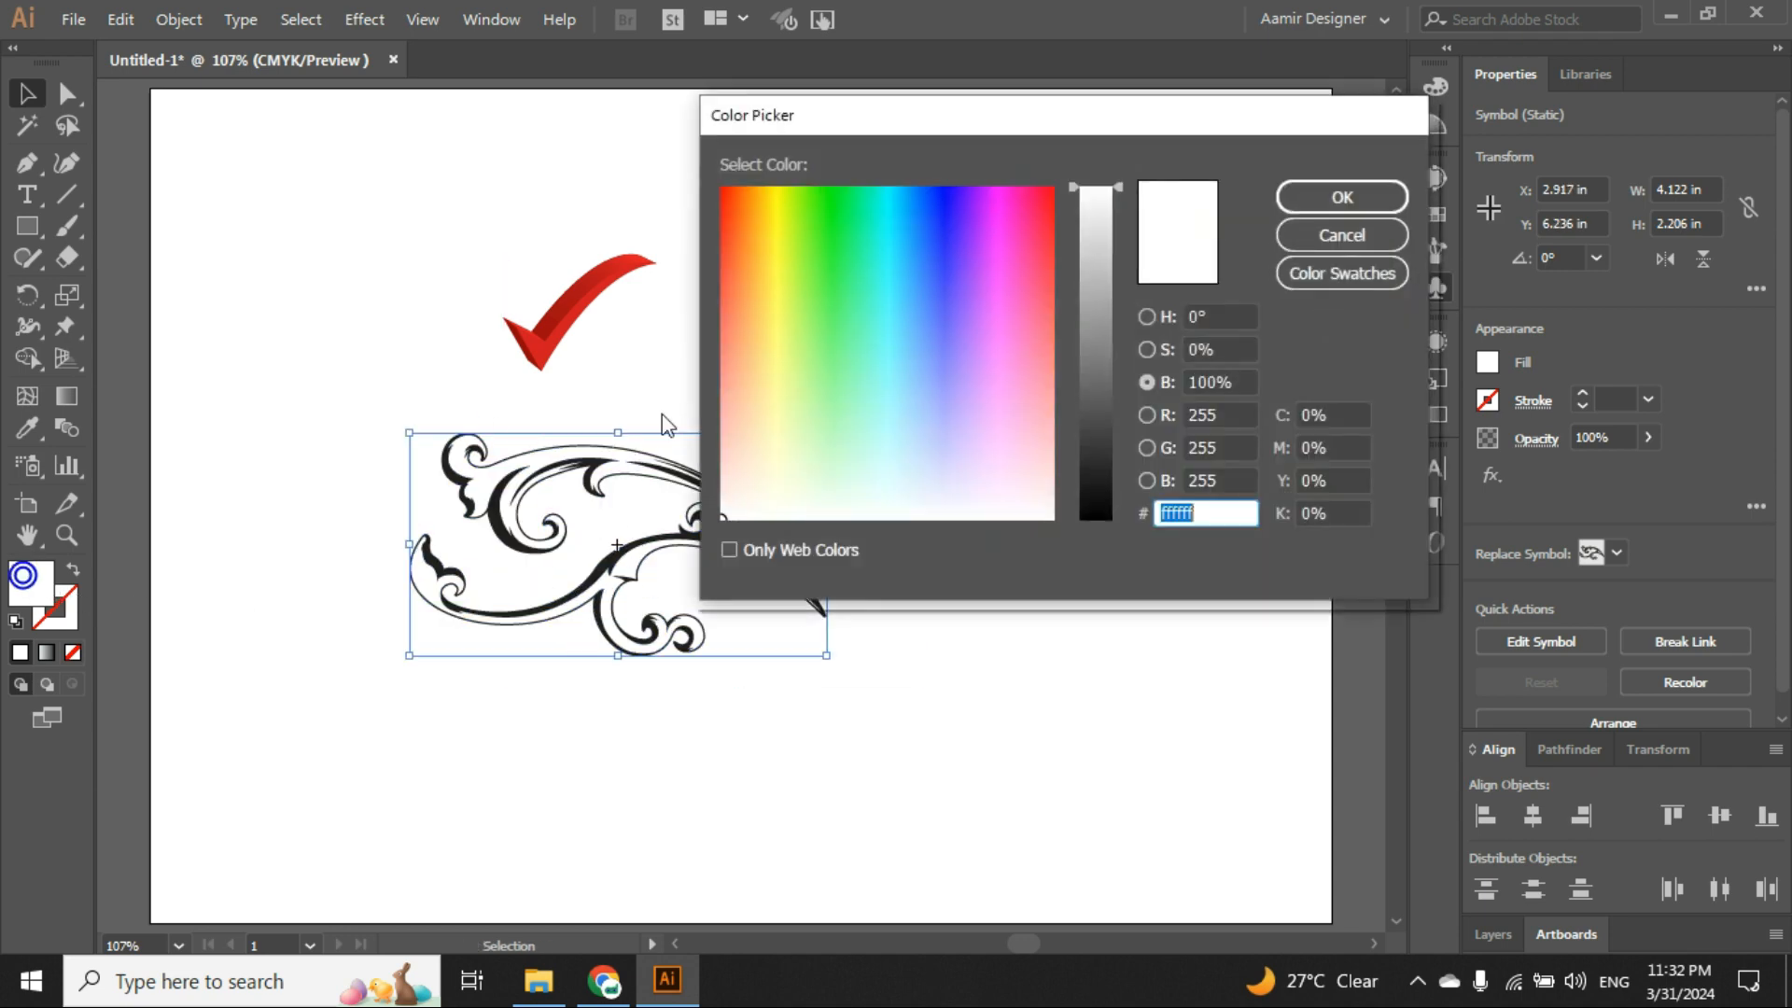
drag(791, 308, 1067, 187)
drag(996, 283, 1052, 201)
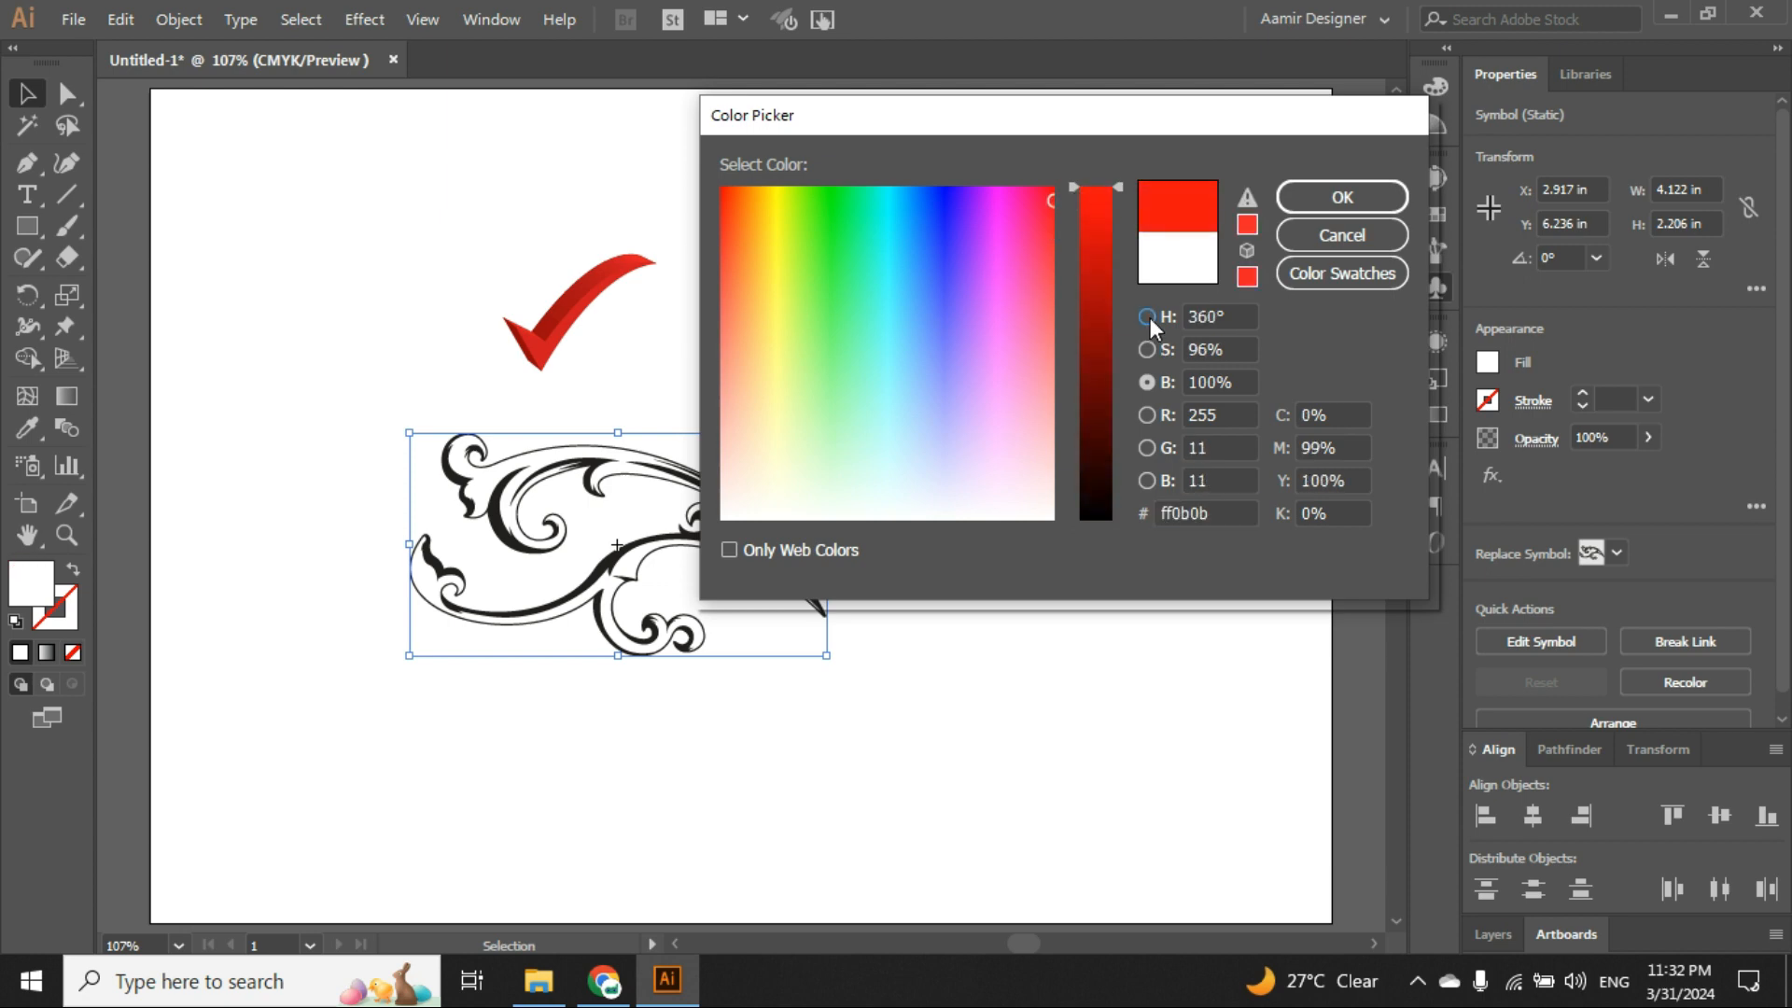
click(1147, 317)
click(948, 248)
mouse_move(948, 249)
mouse_down()
mouse_move(1032, 260)
mouse_move(1046, 327)
mouse_up()
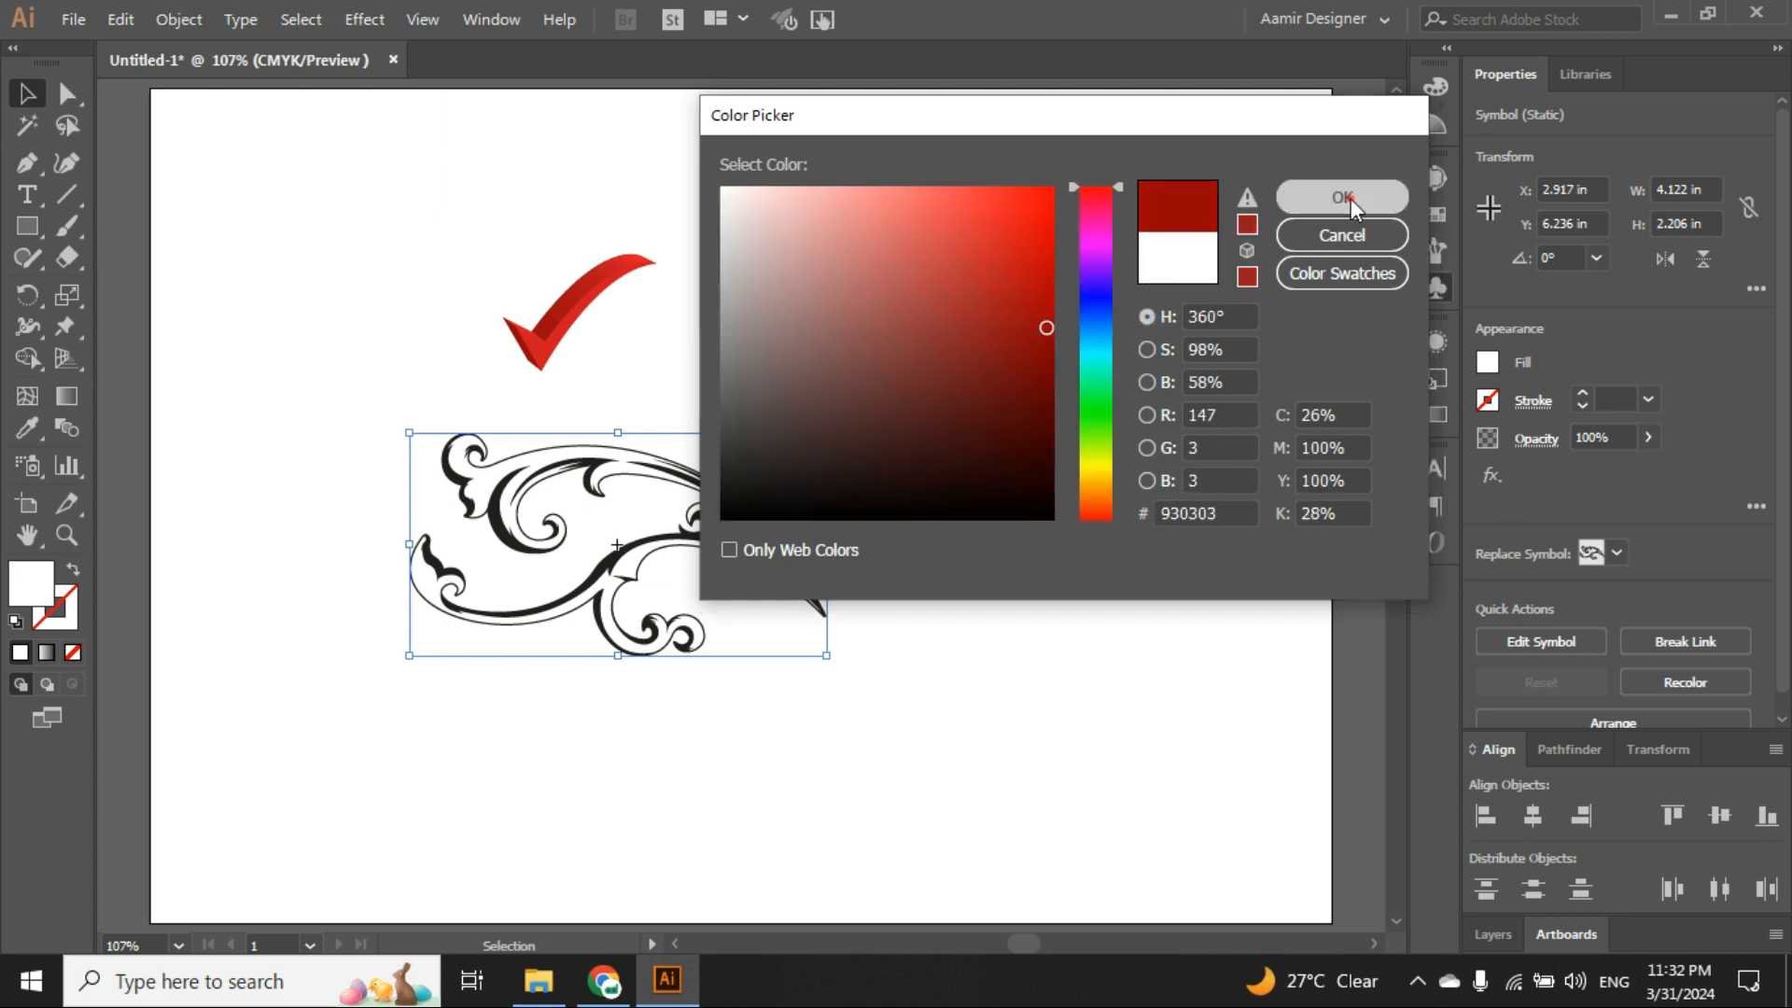
click(1342, 197)
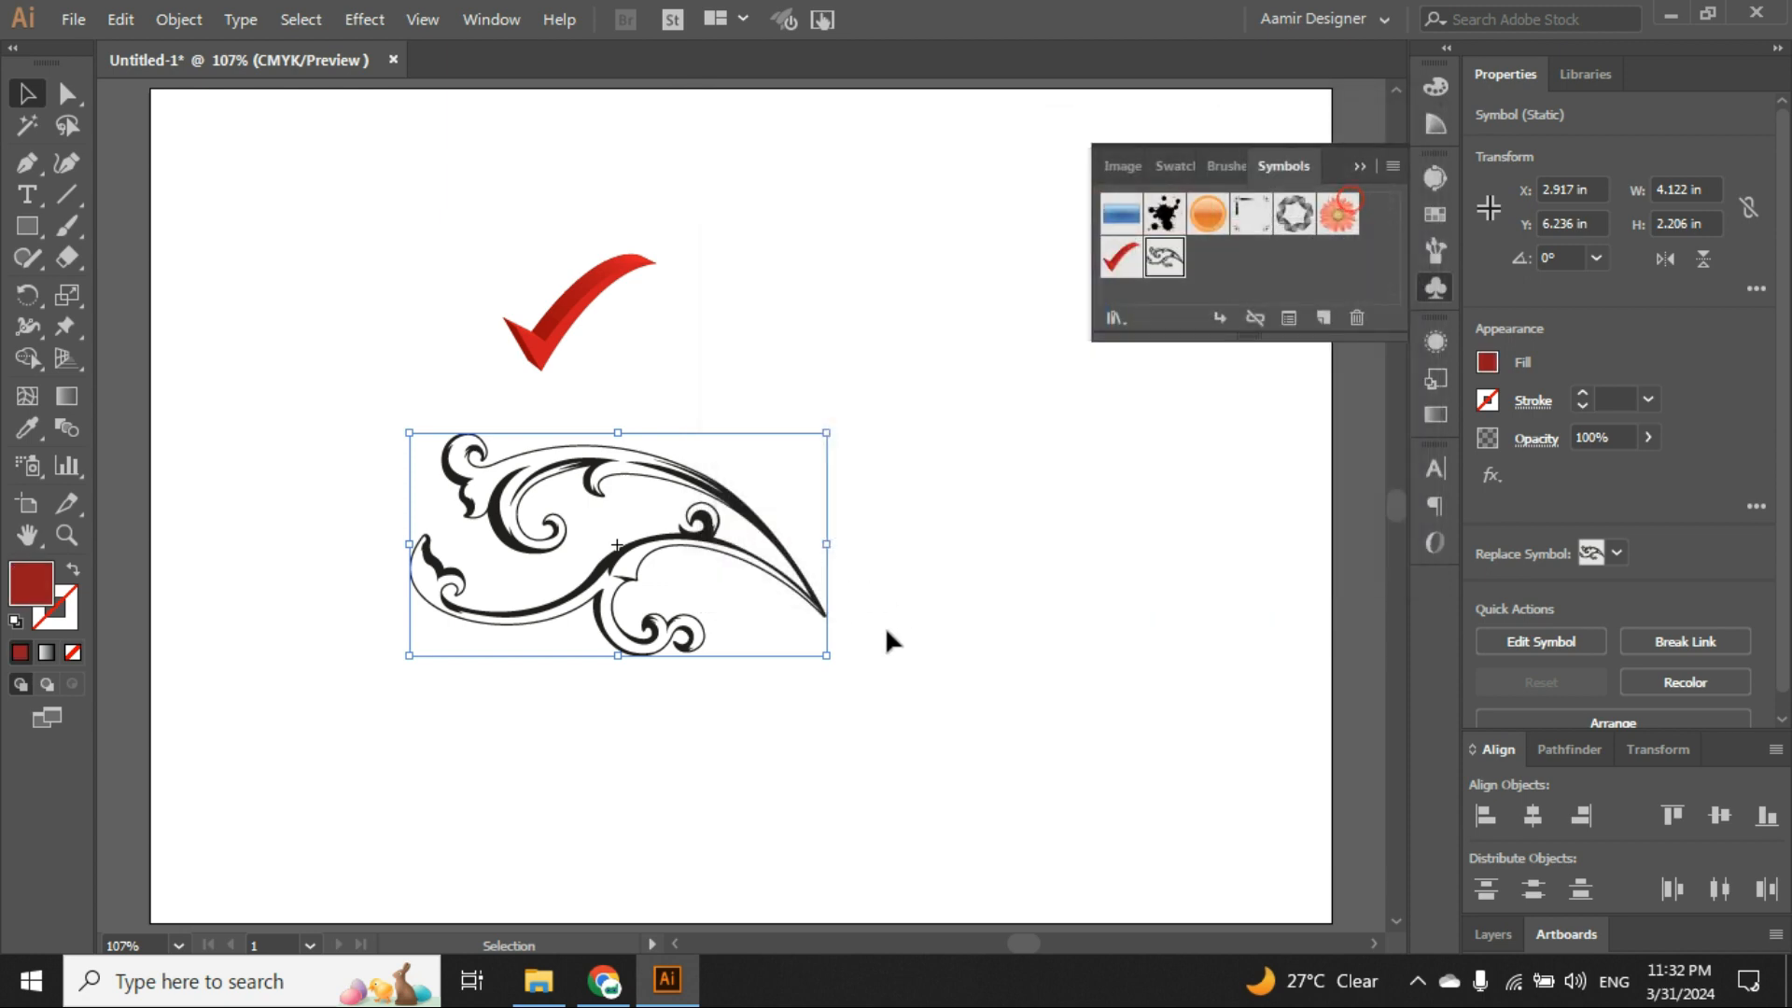
Try to recolour the flourish symbol with the bright green fill #45ff00.
double_click(17, 594)
drag(1101, 204, 1086, 424)
drag(938, 250, 1054, 186)
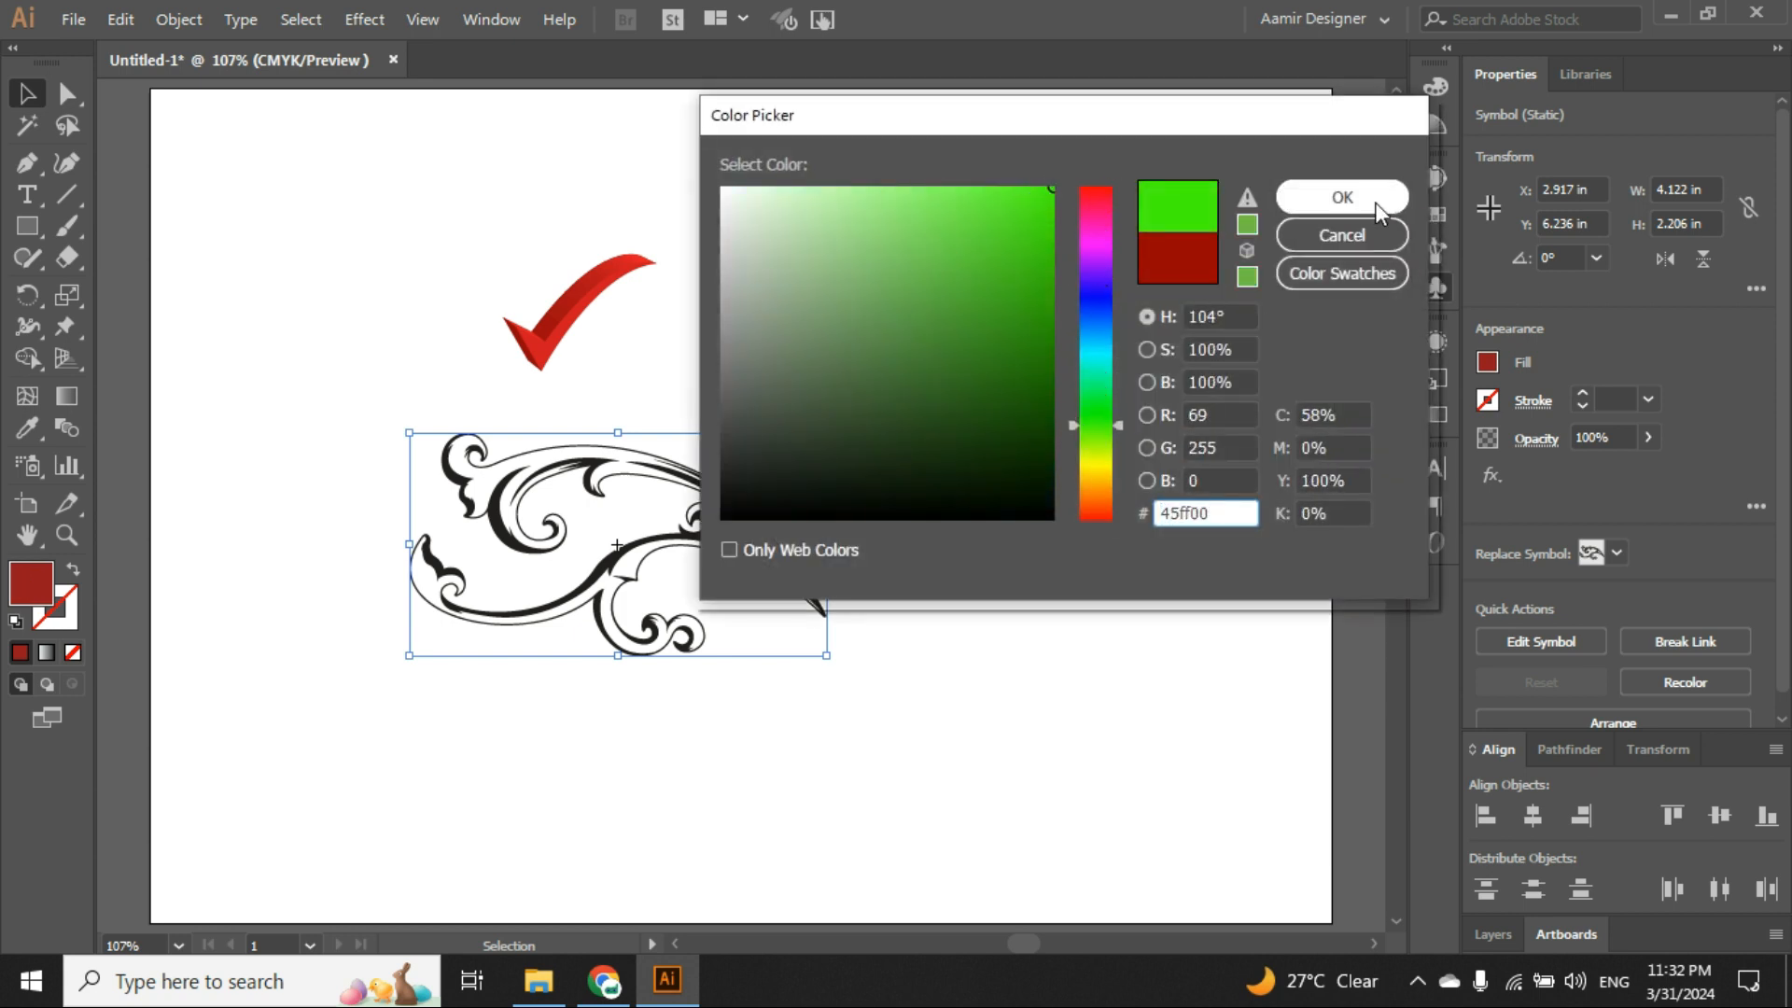
click(1379, 207)
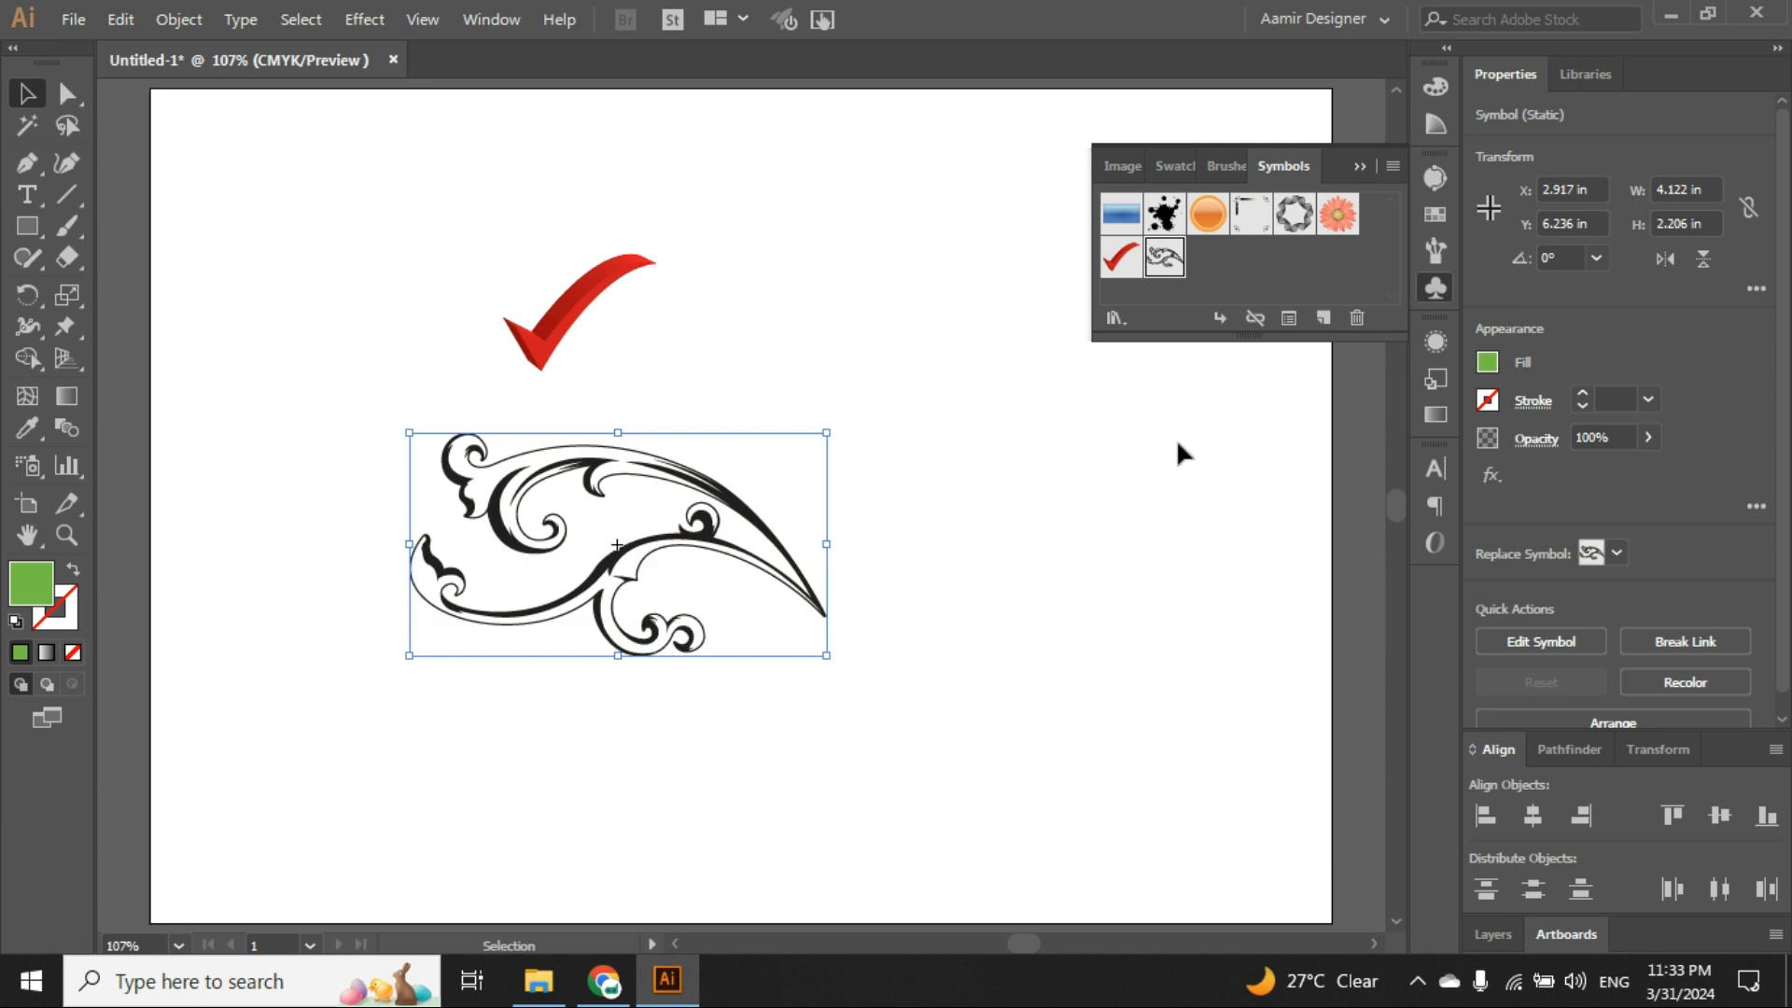
Break the flourish's link to its symbol so that it becomes an editable path, keeping it in its current position.
drag(977, 728, 390, 505)
click(1254, 320)
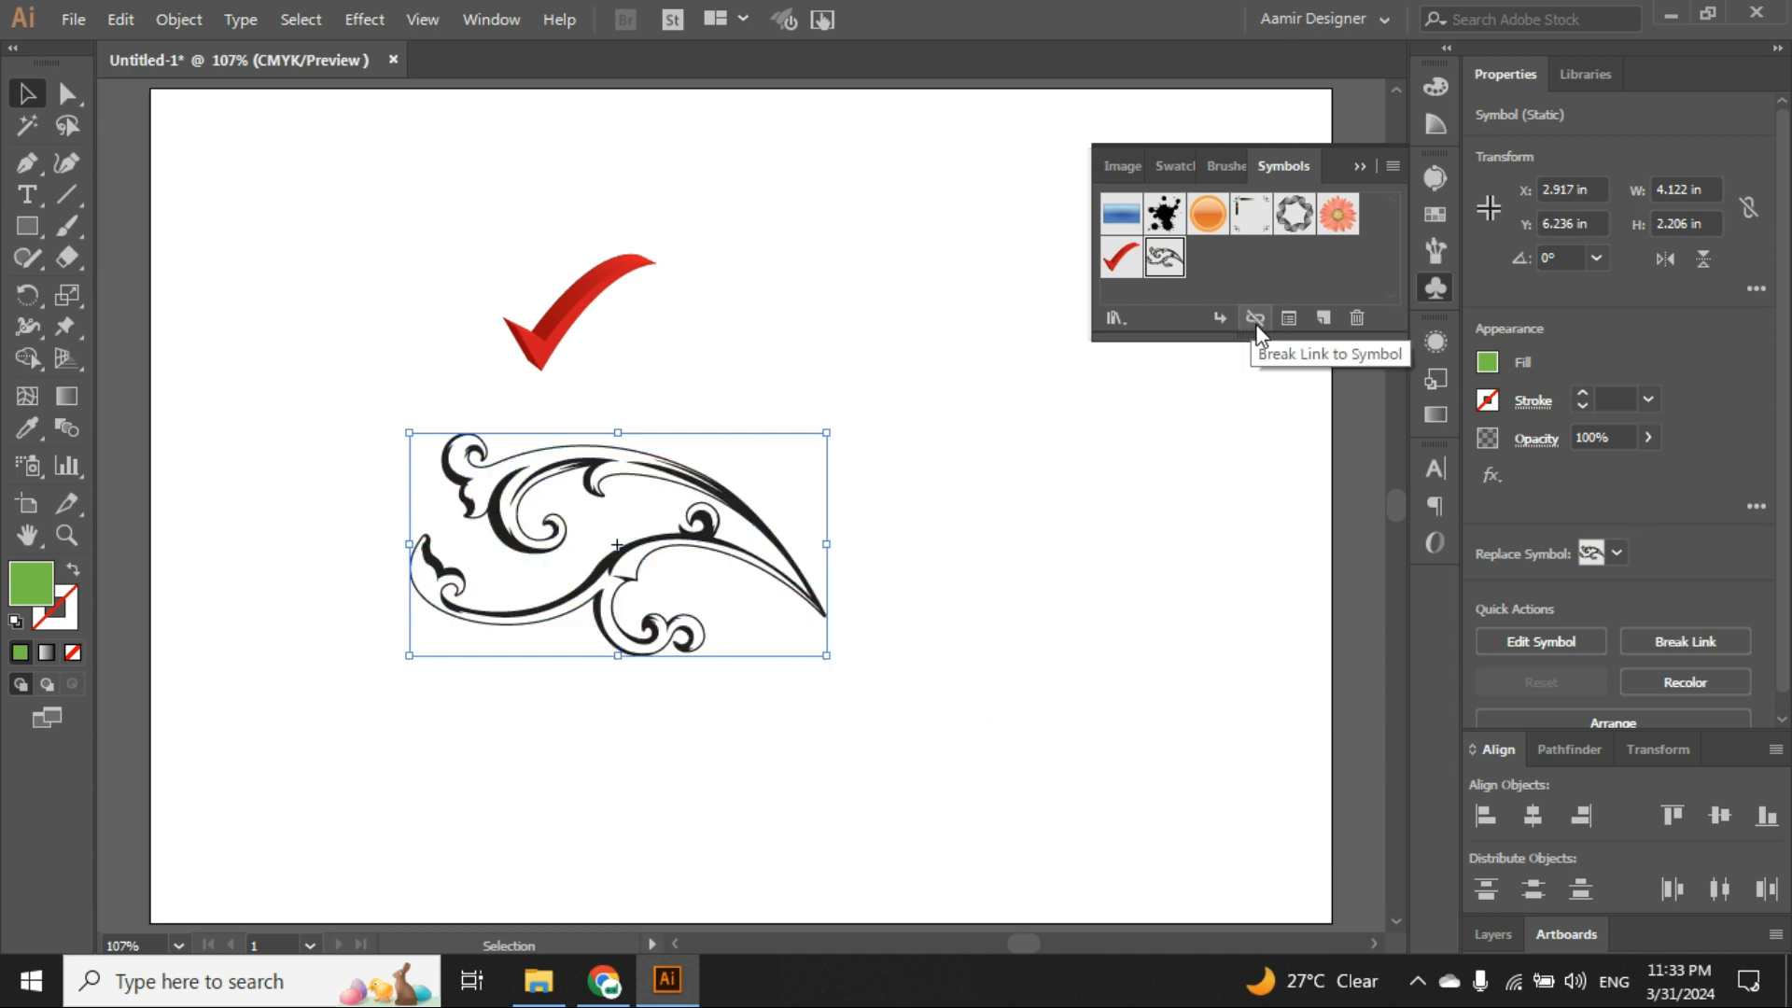
click(29, 469)
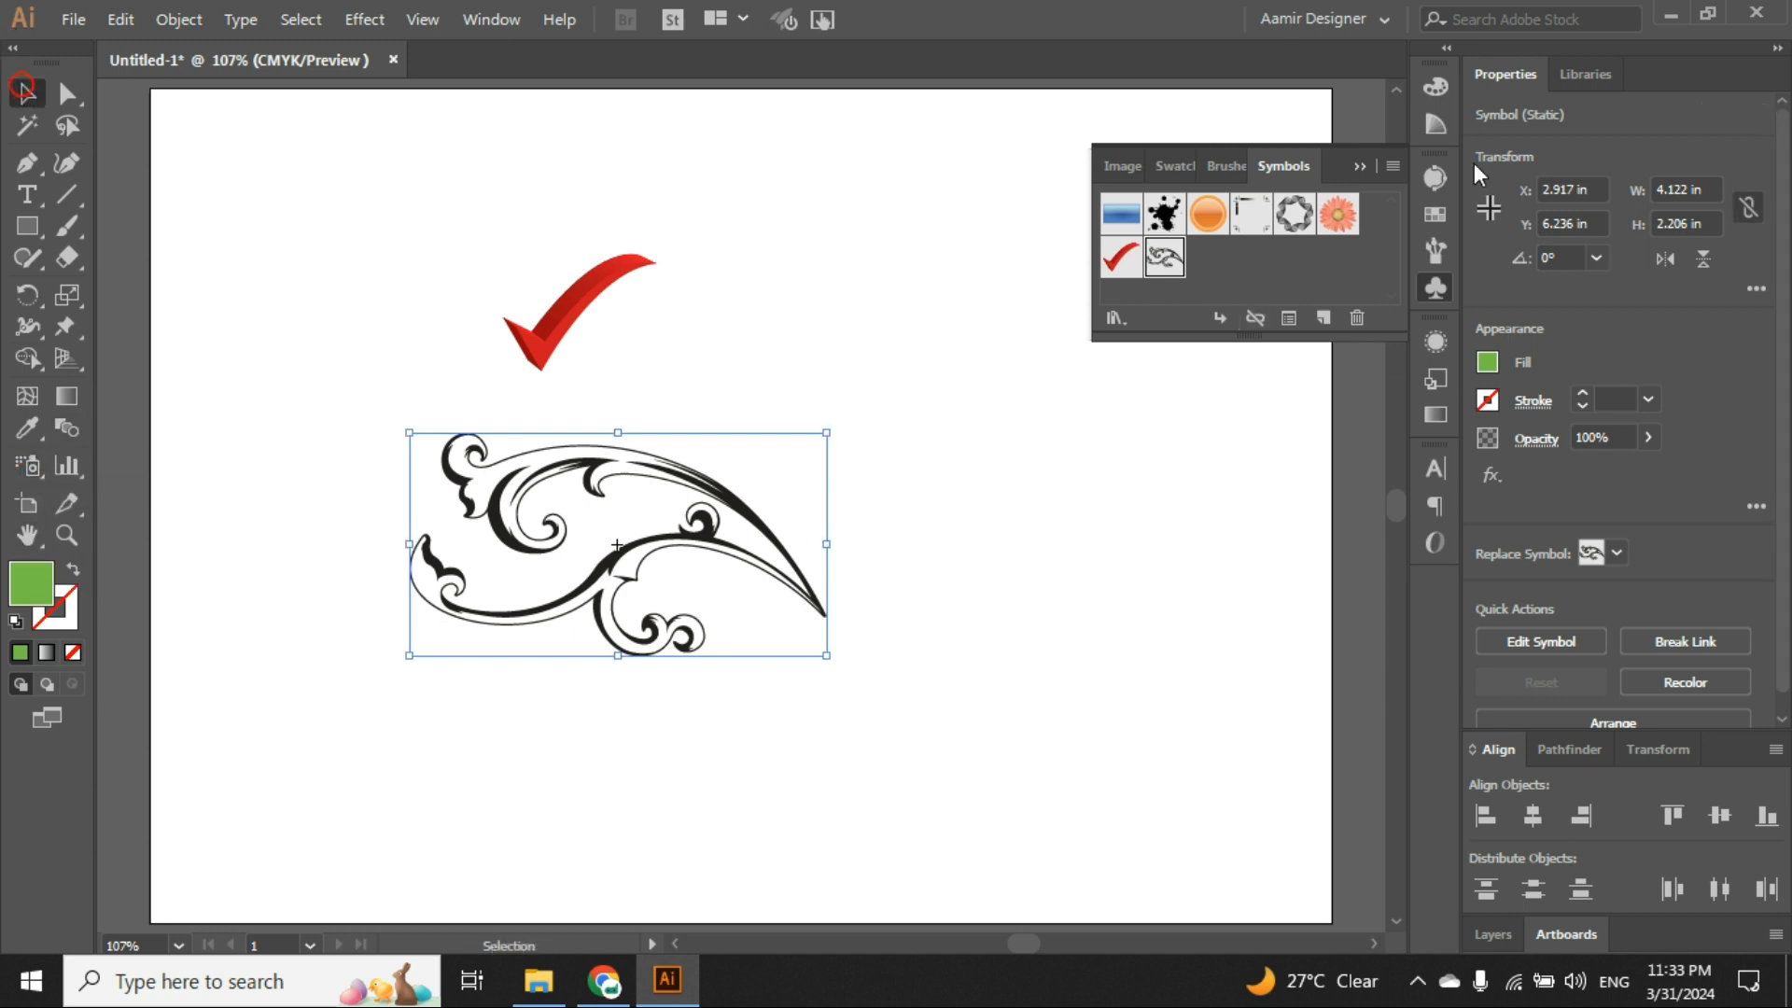
click(1614, 553)
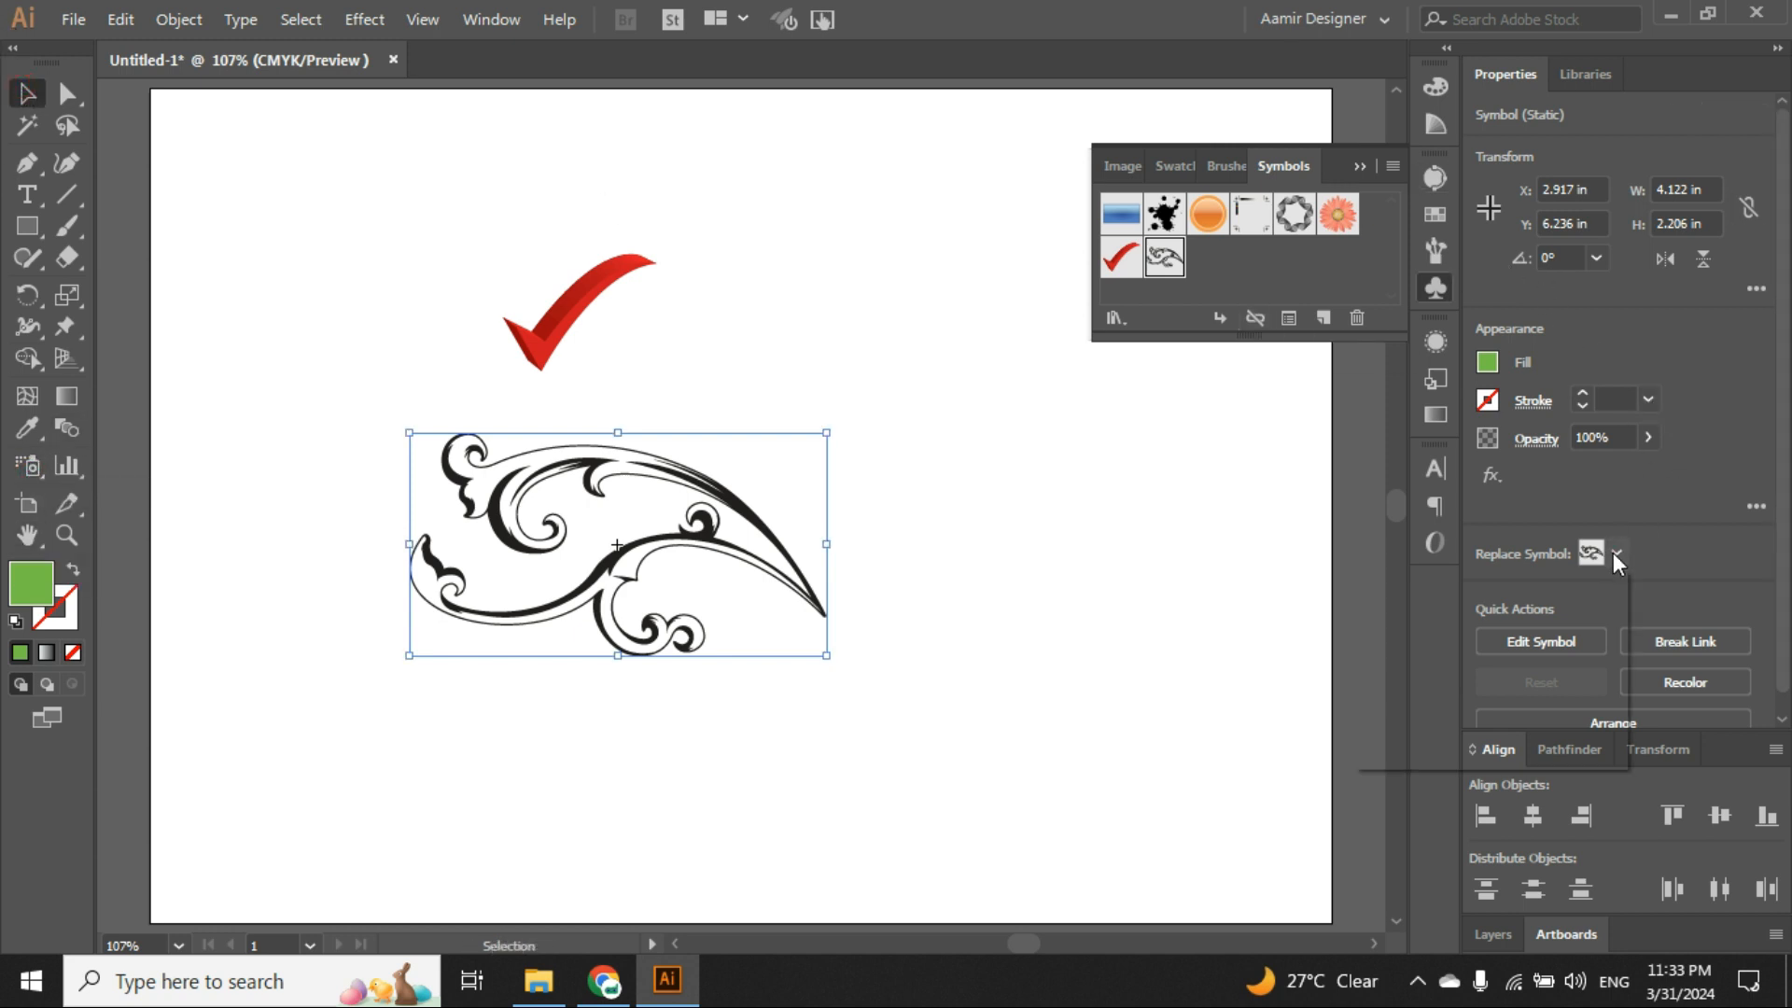
click(1656, 544)
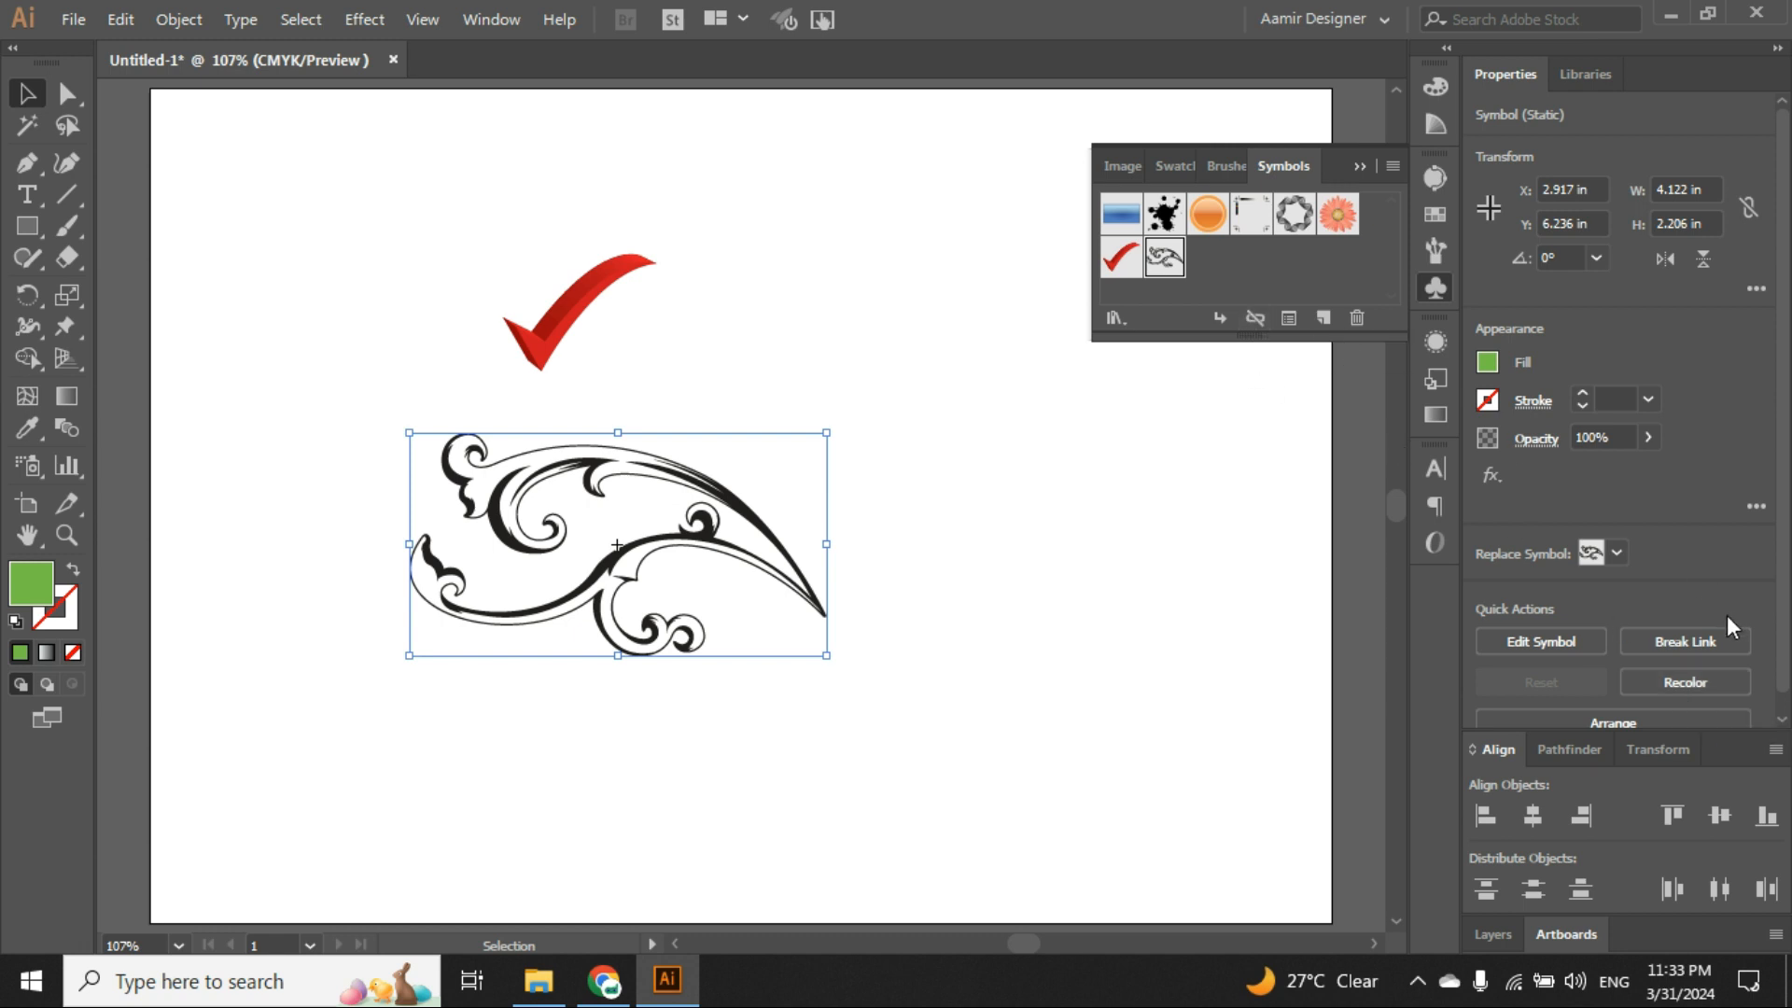
click(1256, 317)
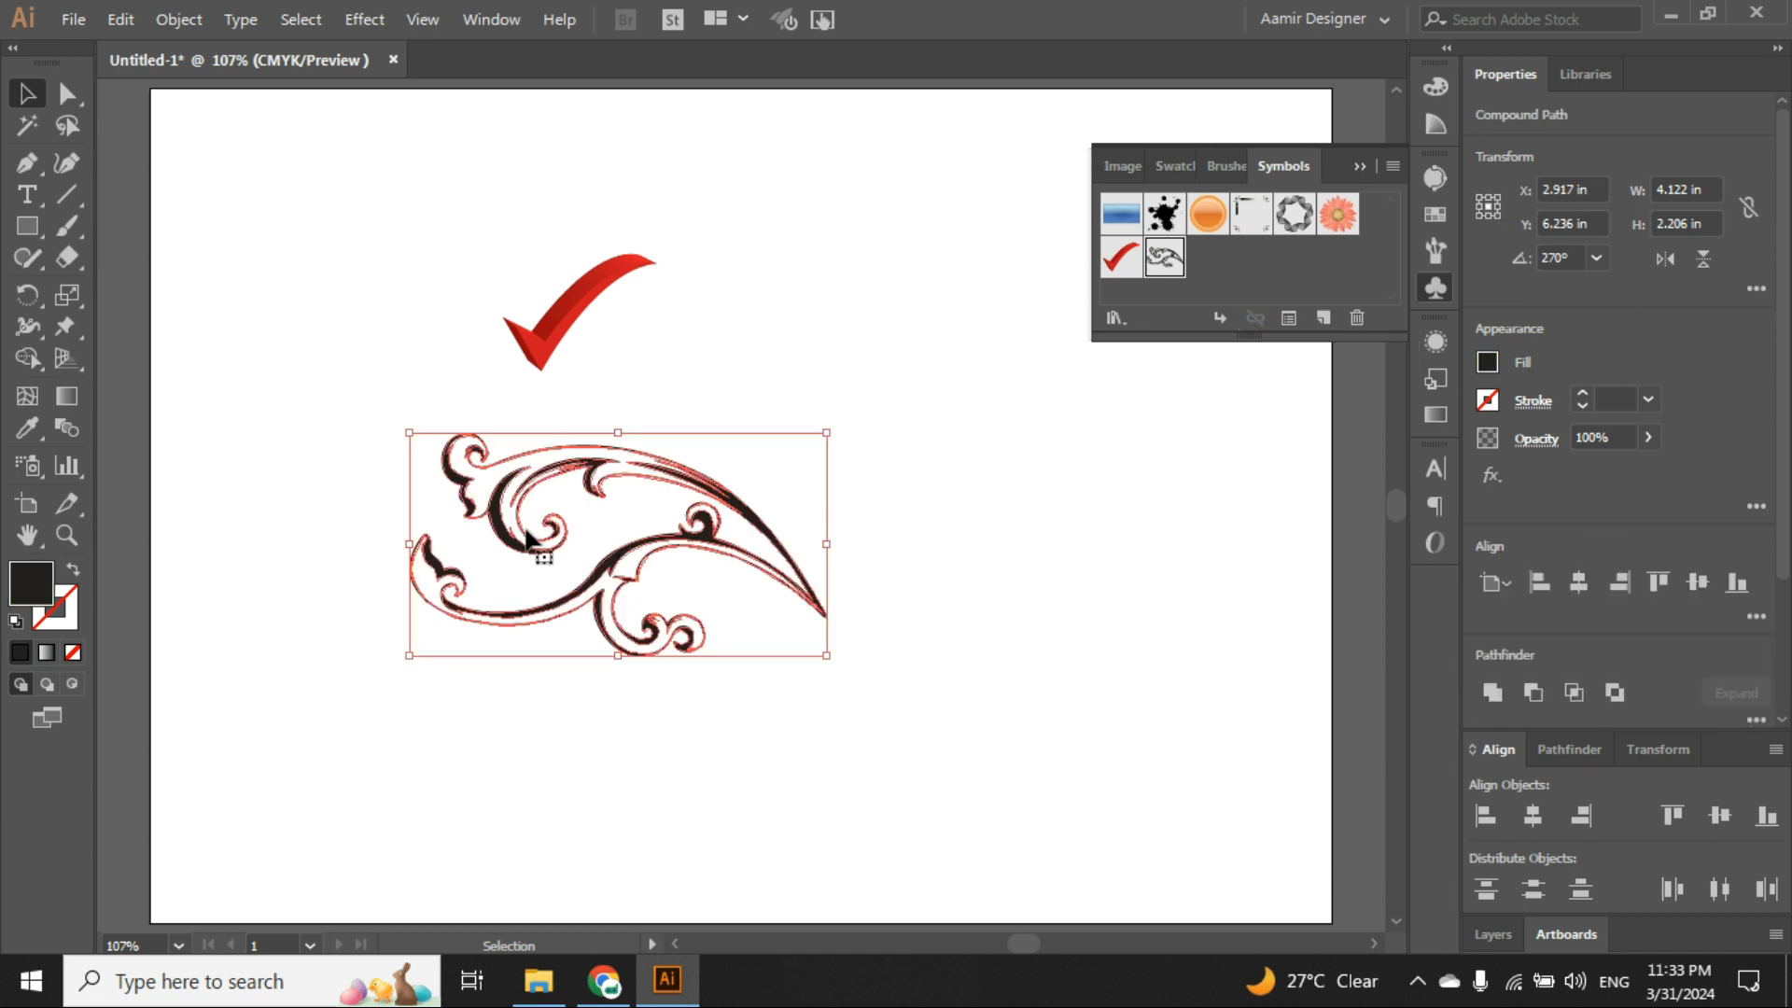
drag(526, 530, 595, 515)
key(ctrl+z)
Fill the unlinked flourish artwork with pure red, #ff0000, and keep it selected.
double_click(30, 575)
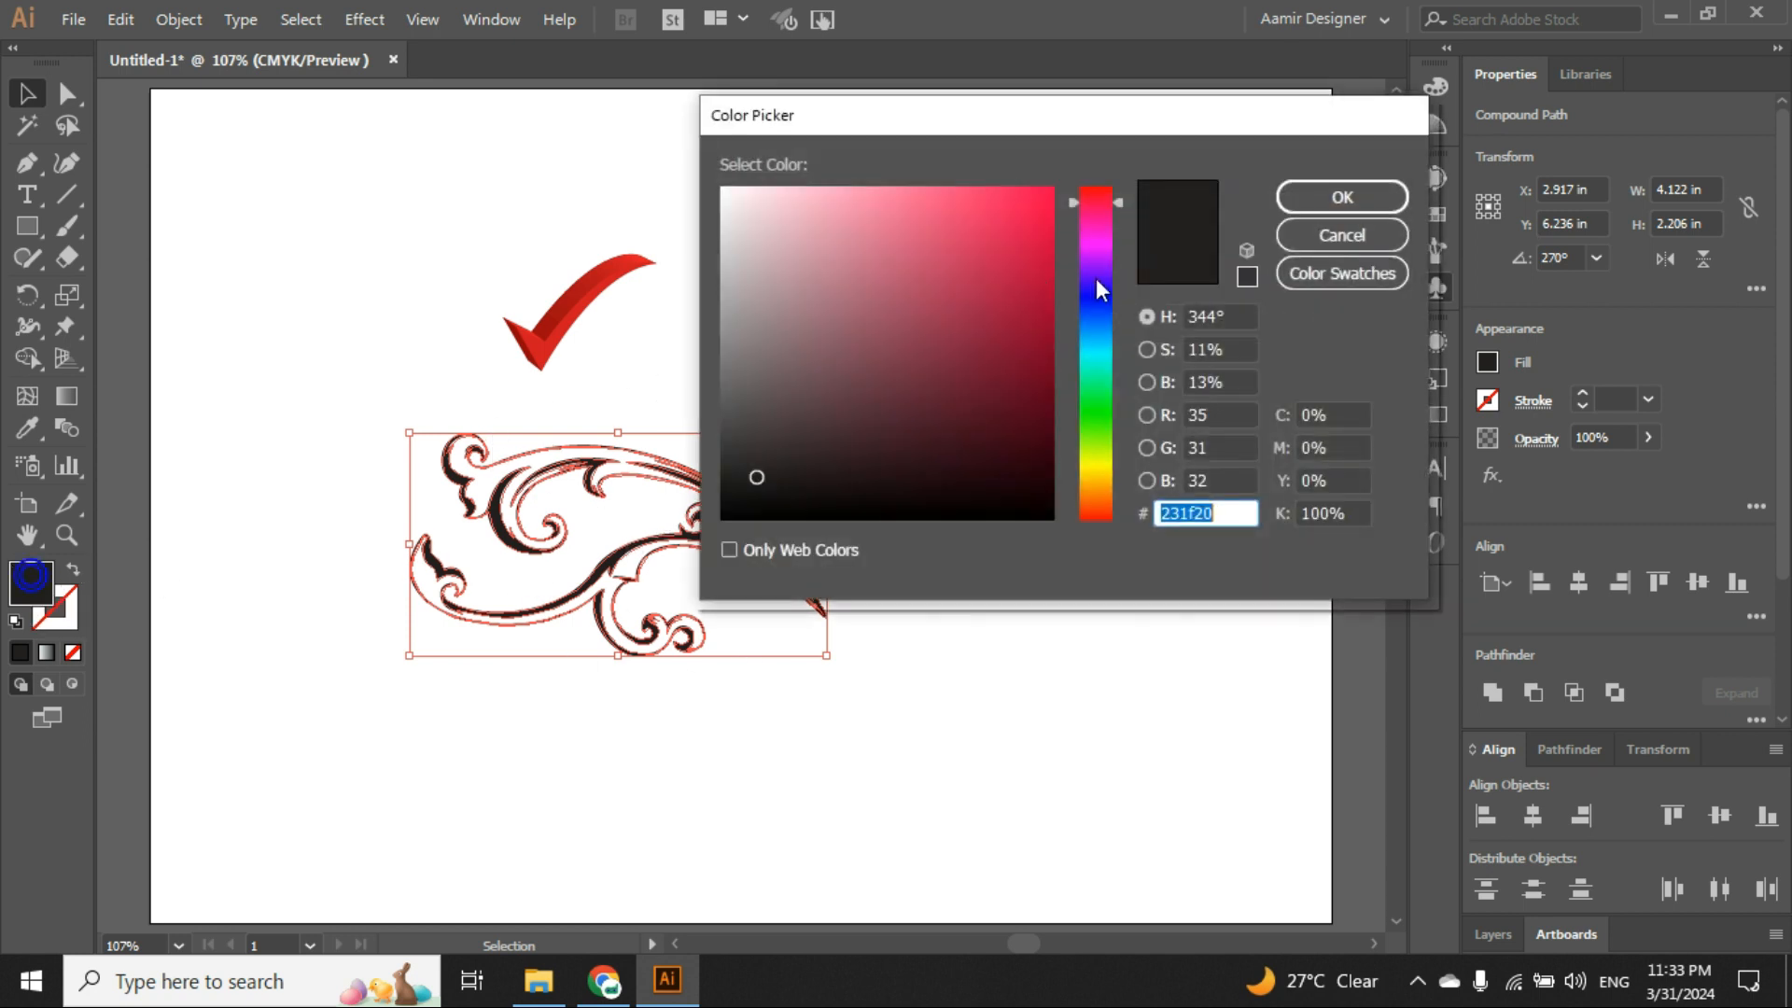
click(1083, 188)
click(1051, 190)
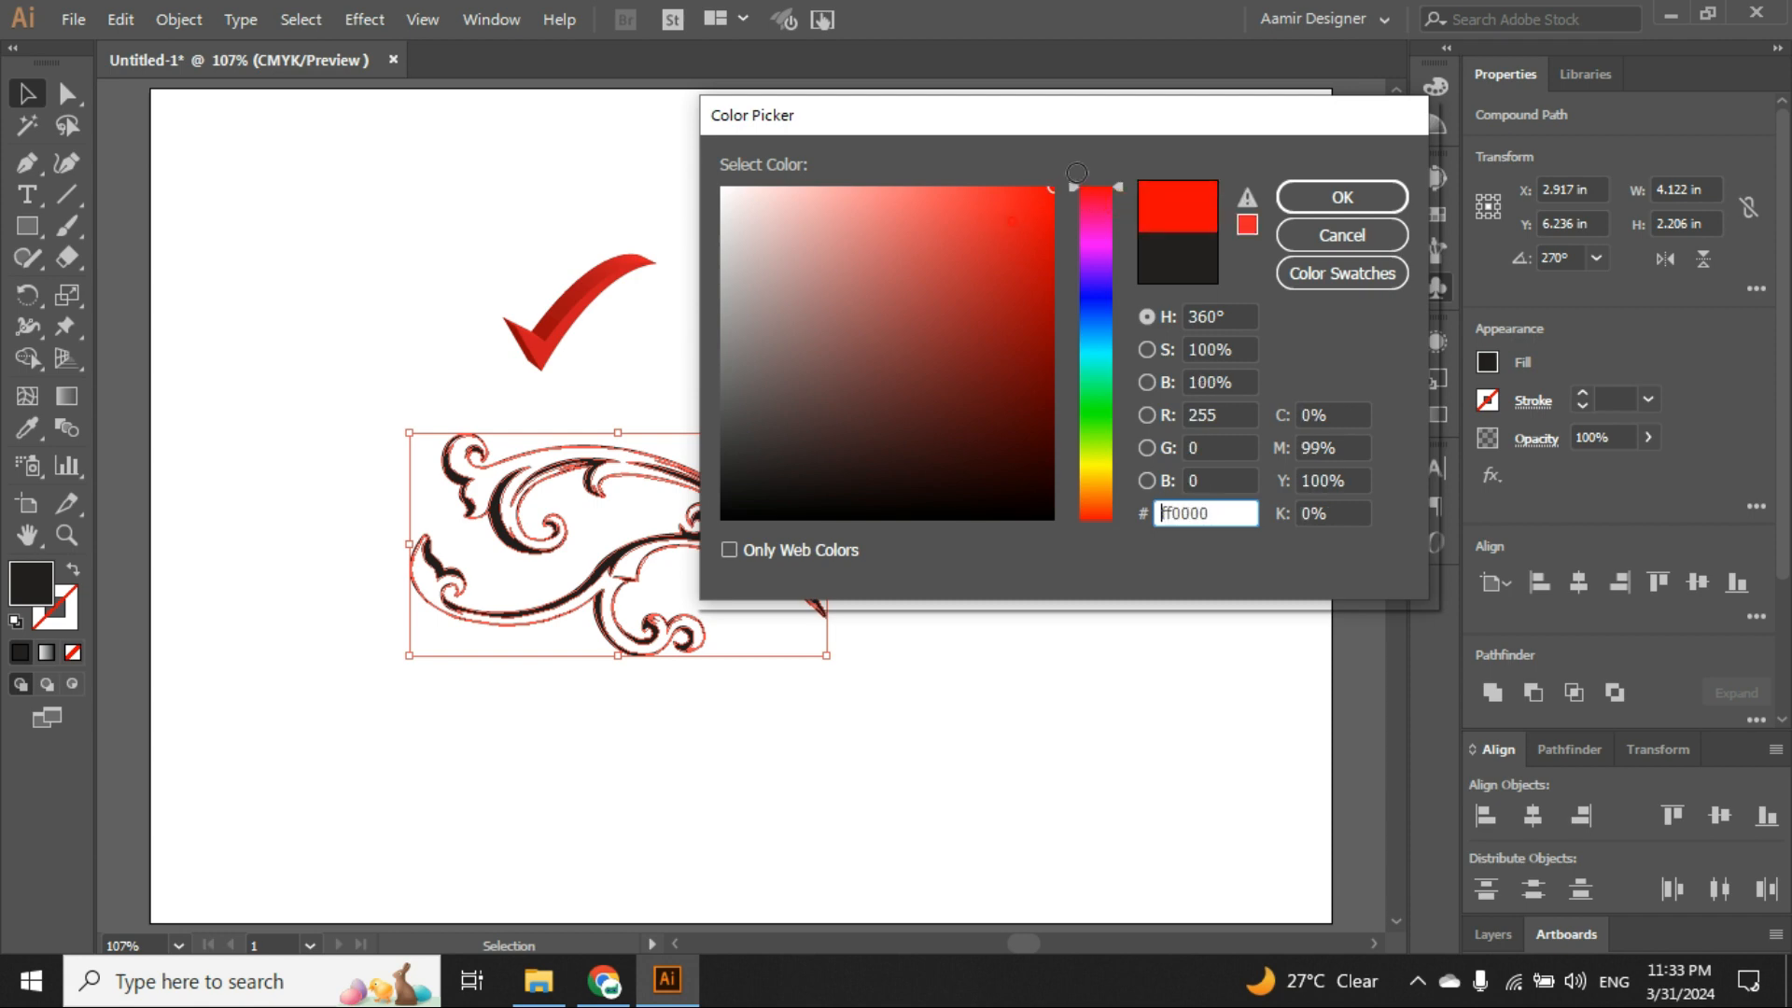
click(1337, 197)
drag(1040, 780, 355, 476)
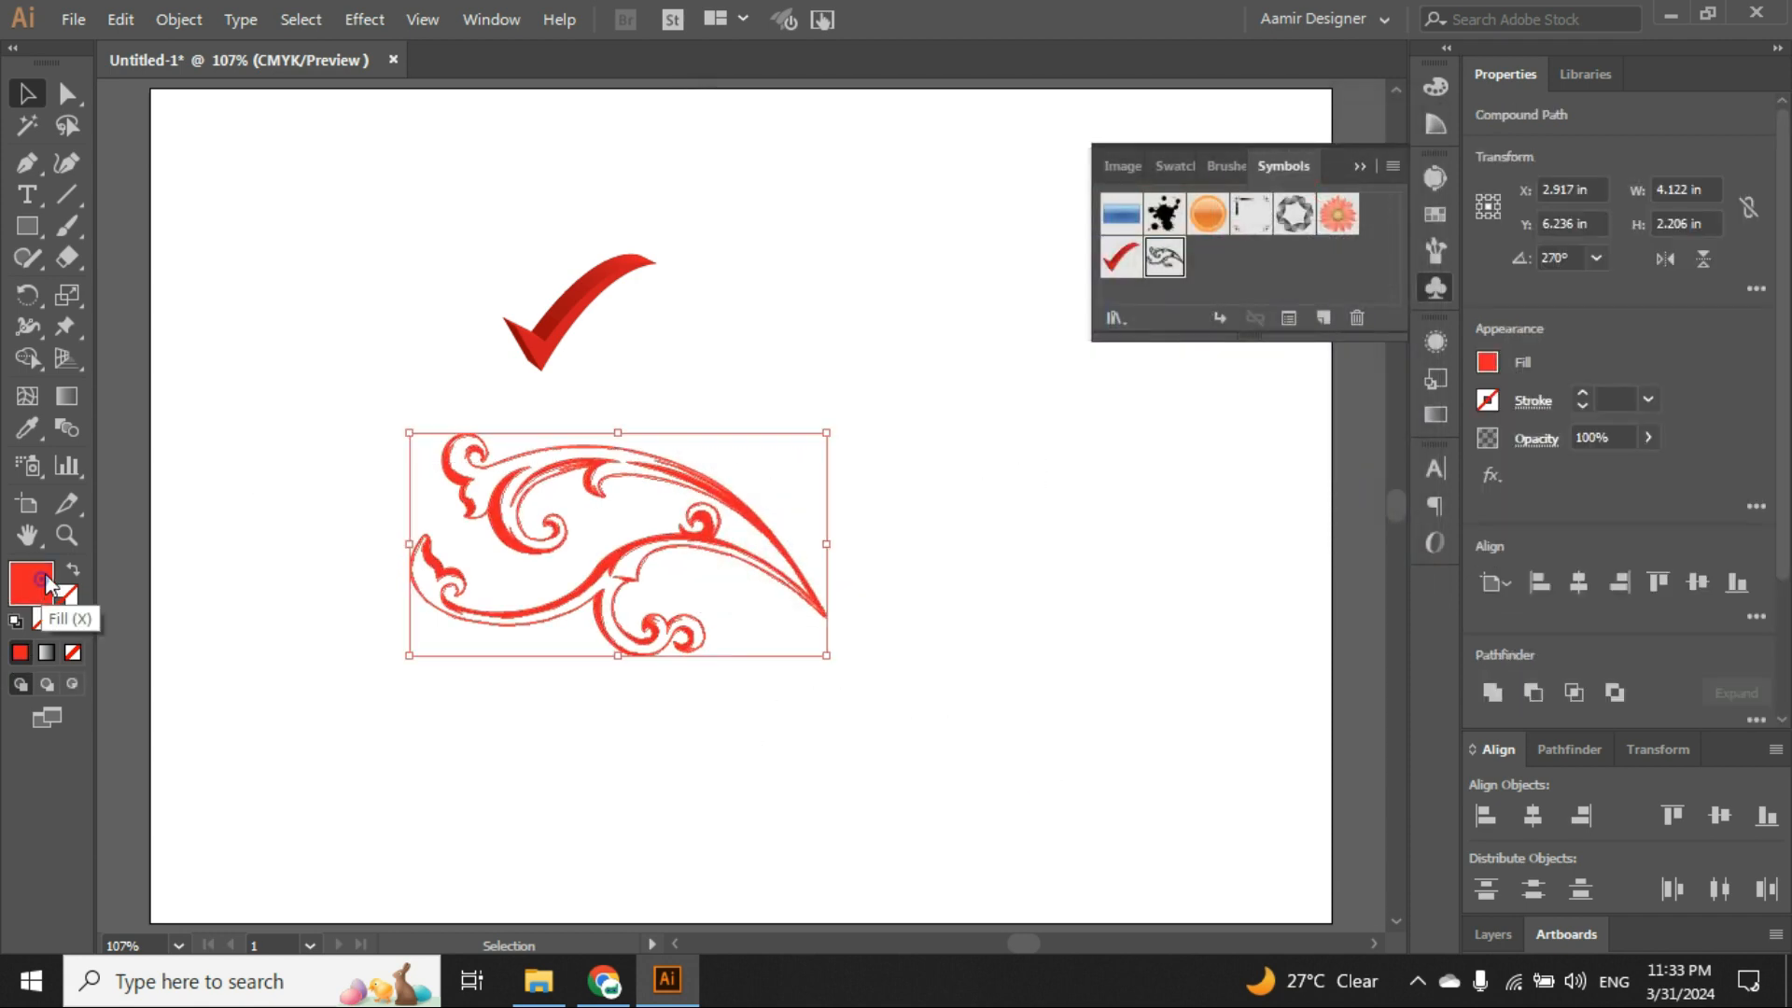
Fill the unlinked flourish artwork with bright green, #70ff00, and deselect it.
double_click(31, 583)
drag(1077, 241, 1096, 434)
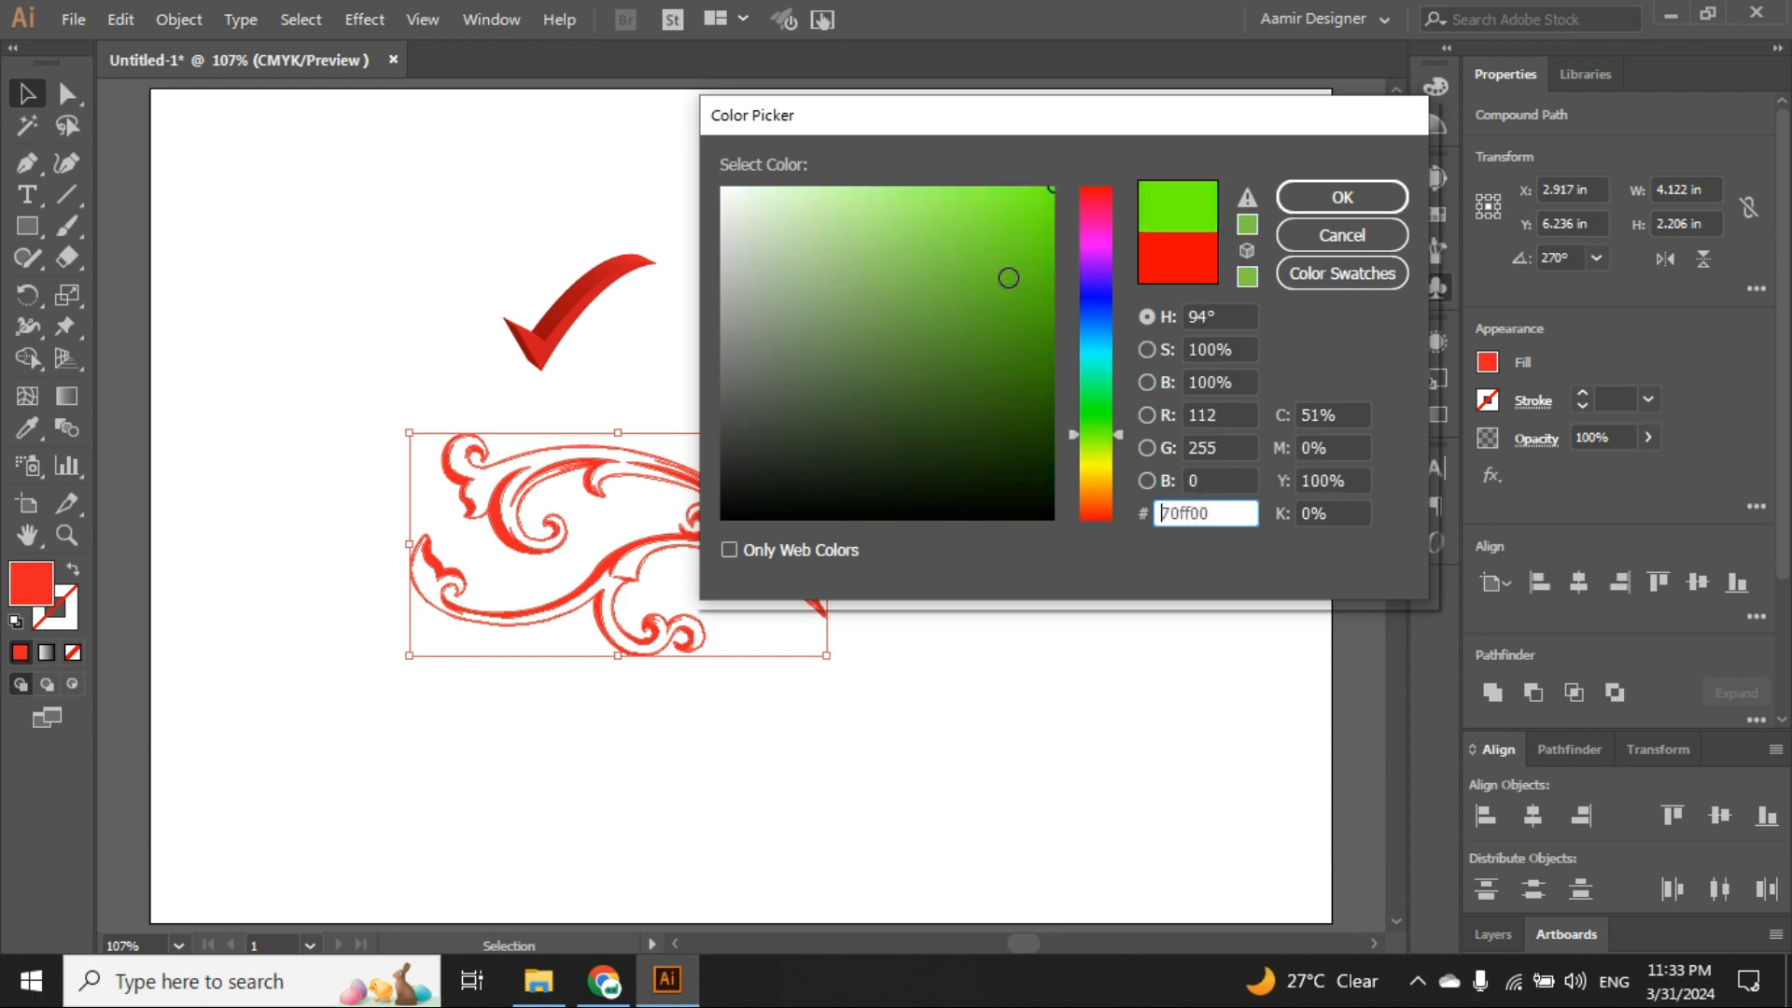
click(1342, 197)
click(1024, 681)
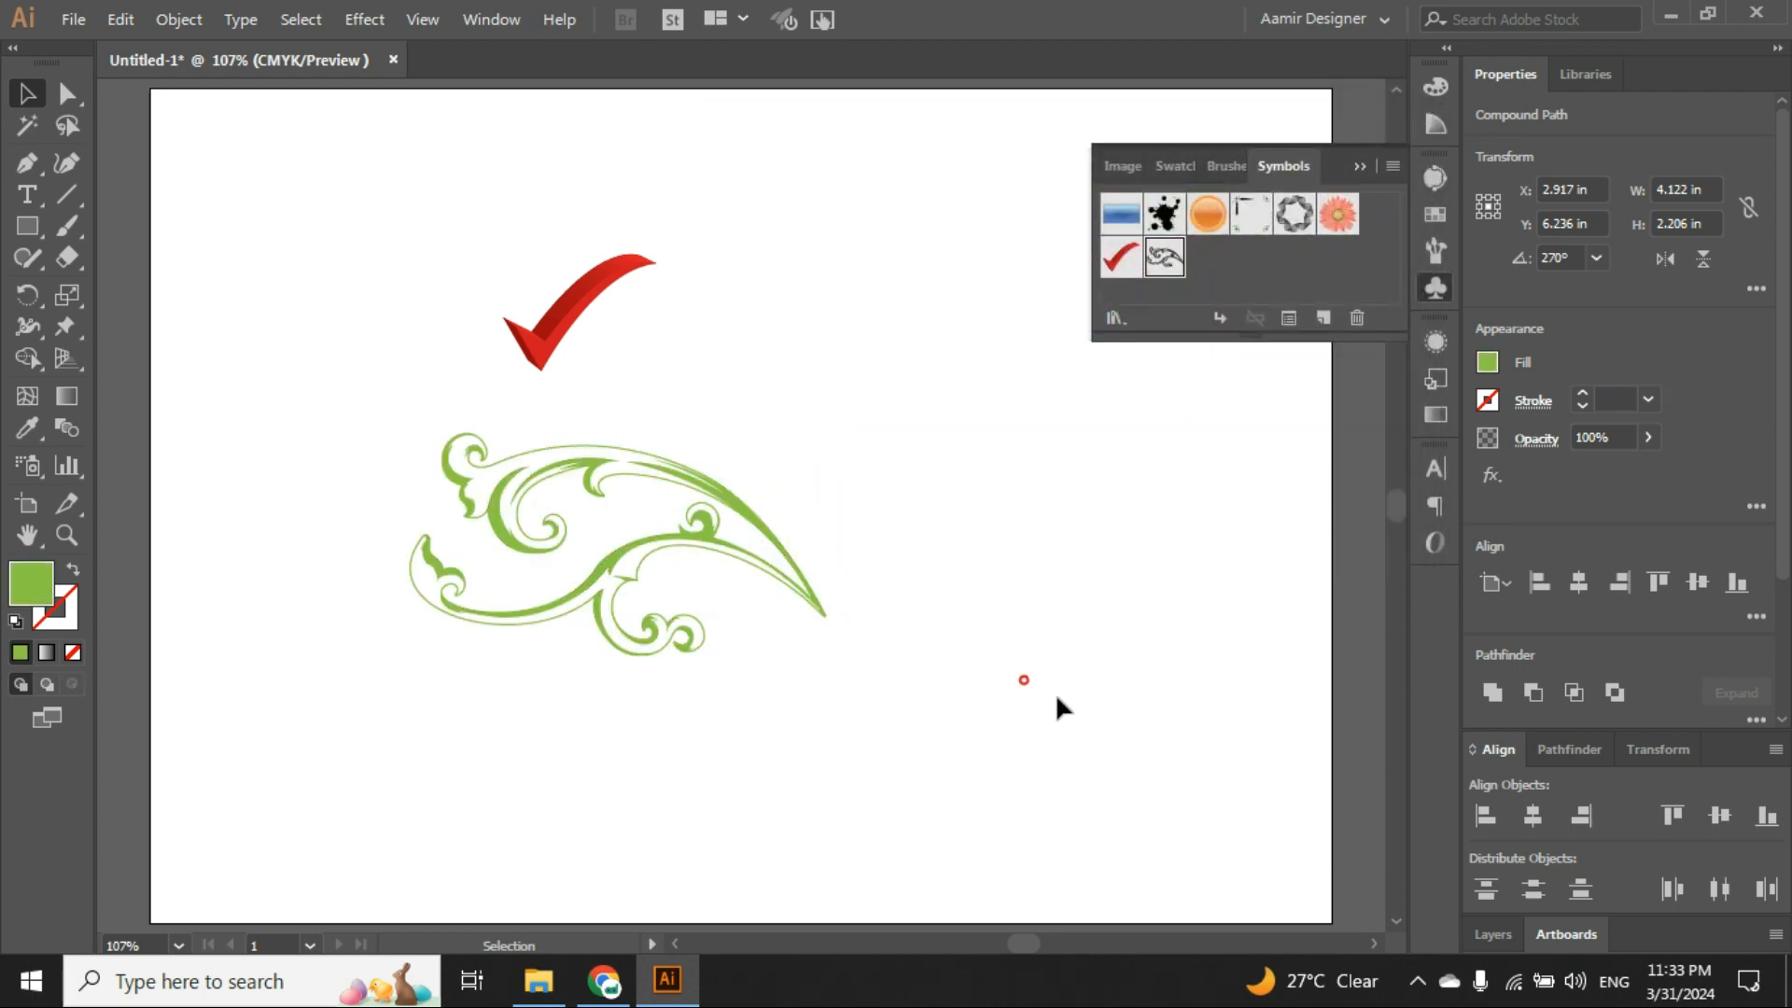
Select the check mark symbol and the green flourish together and delete both from the artboard.
drag(1083, 719, 271, 432)
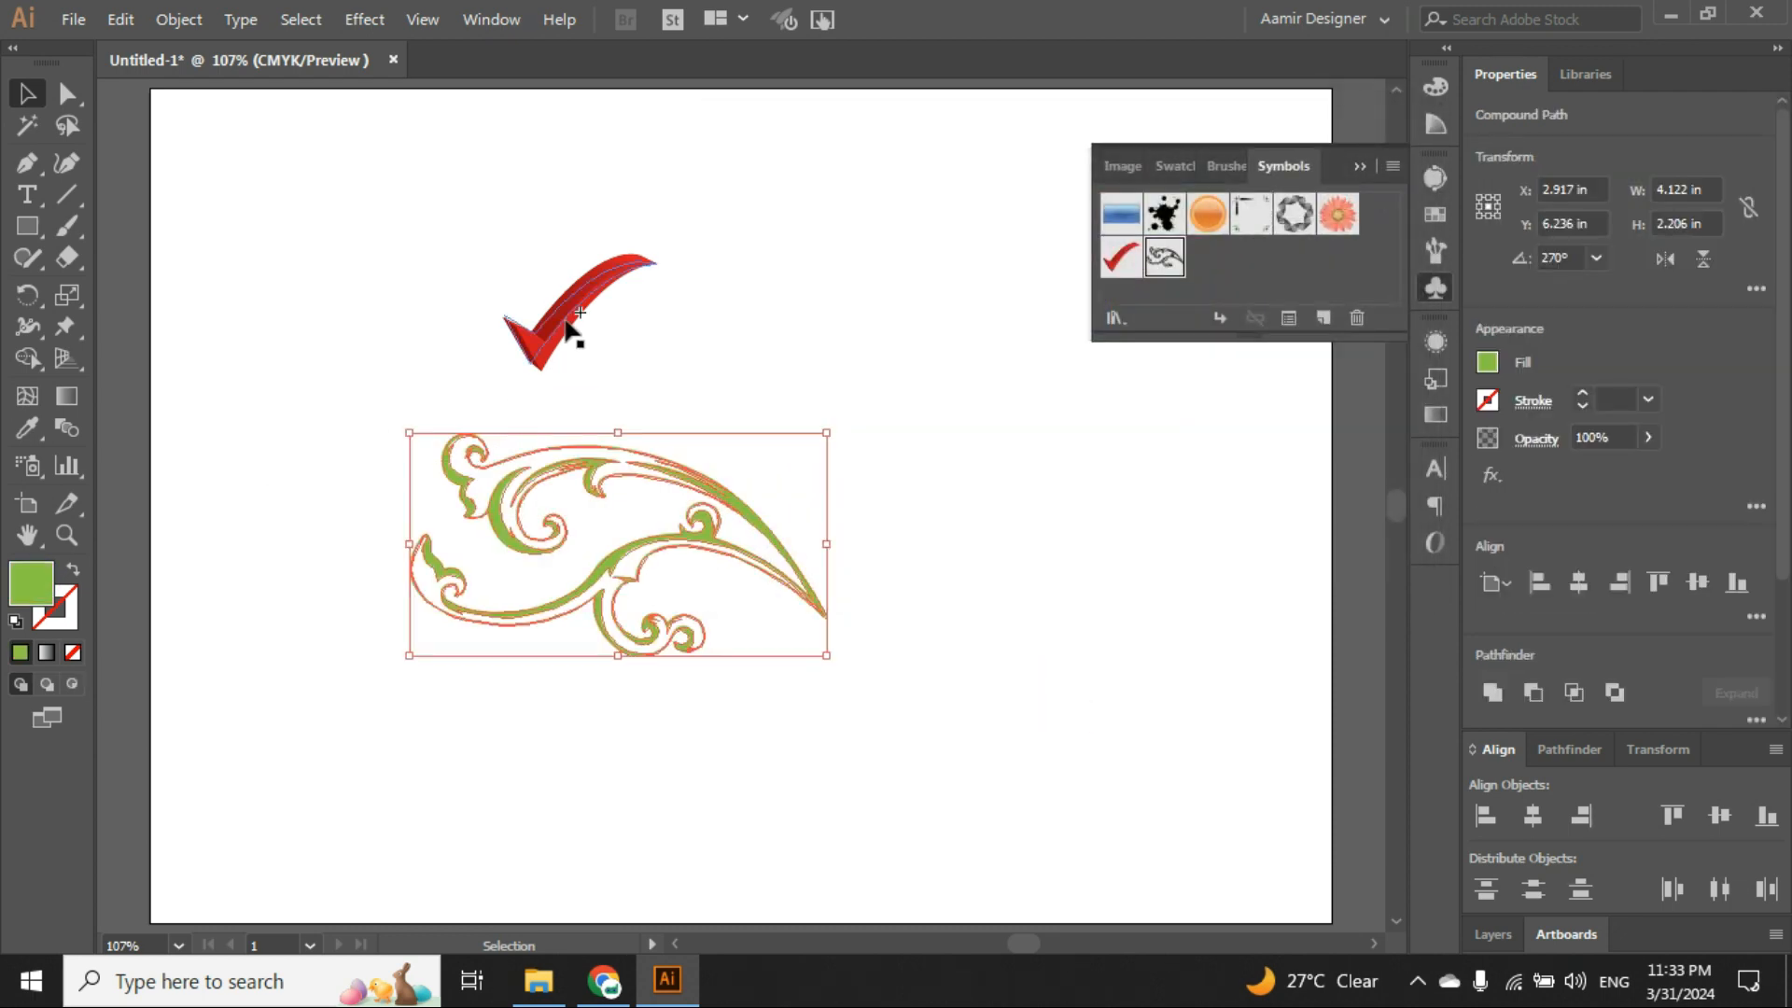
click(534, 318)
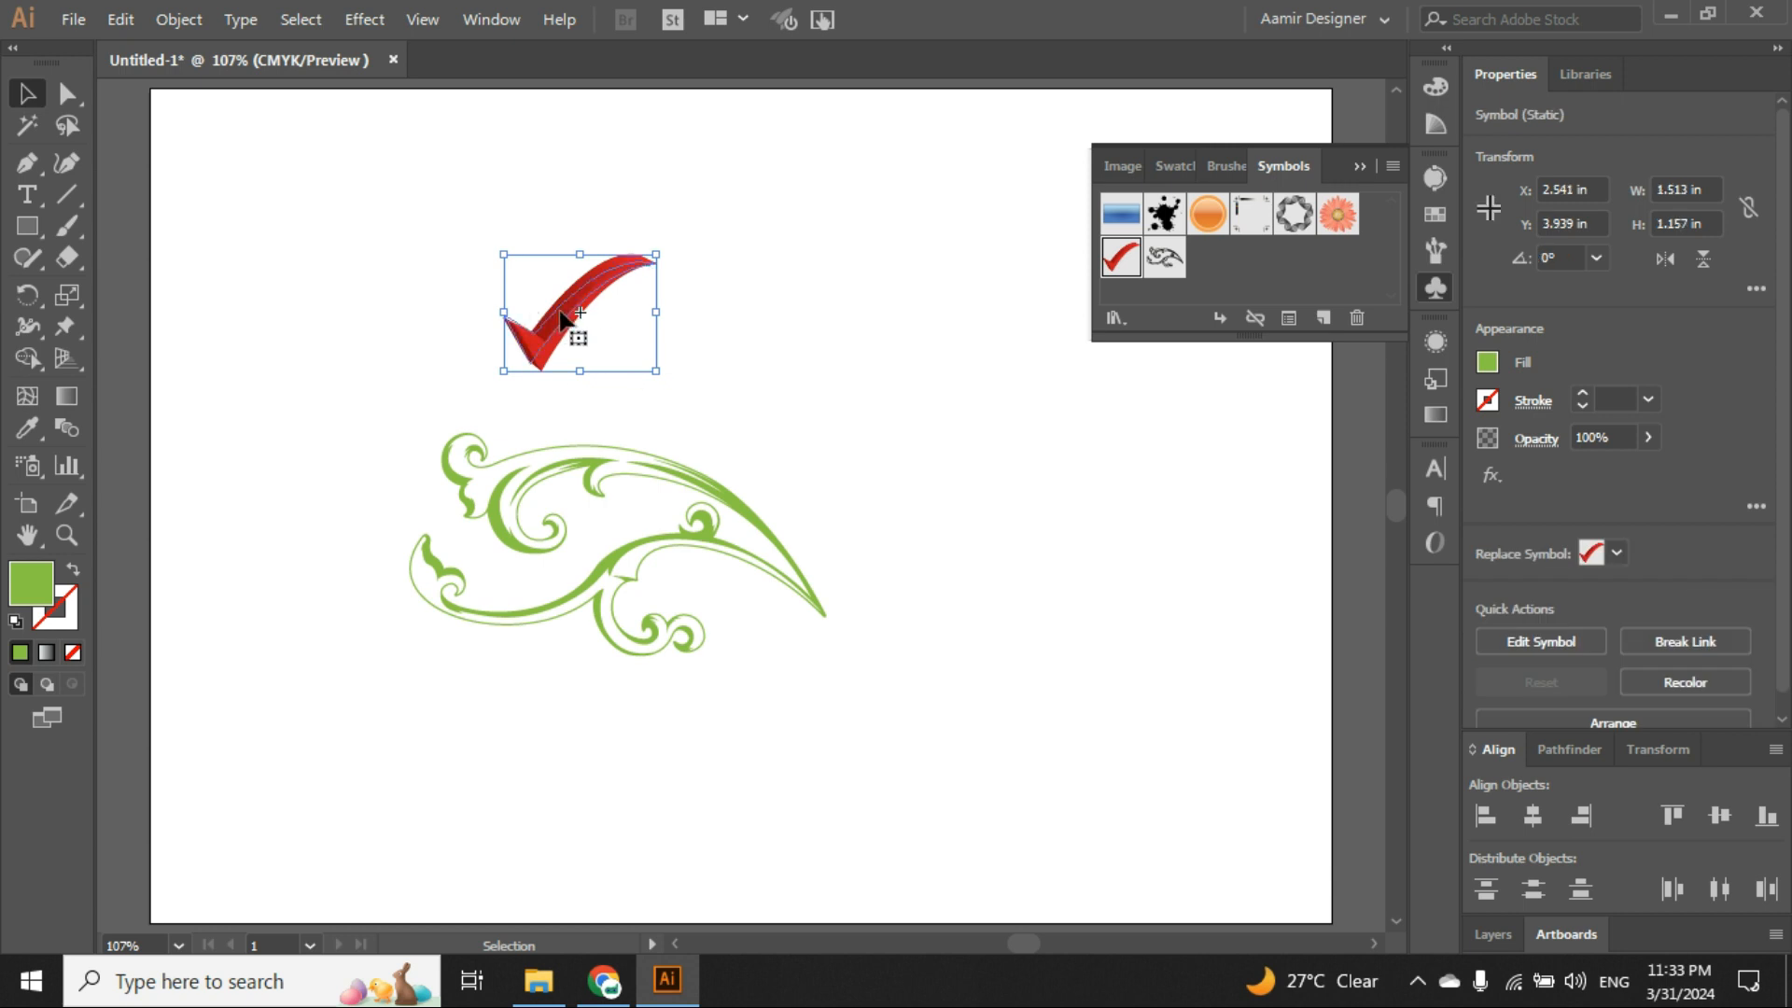
click(866, 570)
drag(930, 727, 289, 220)
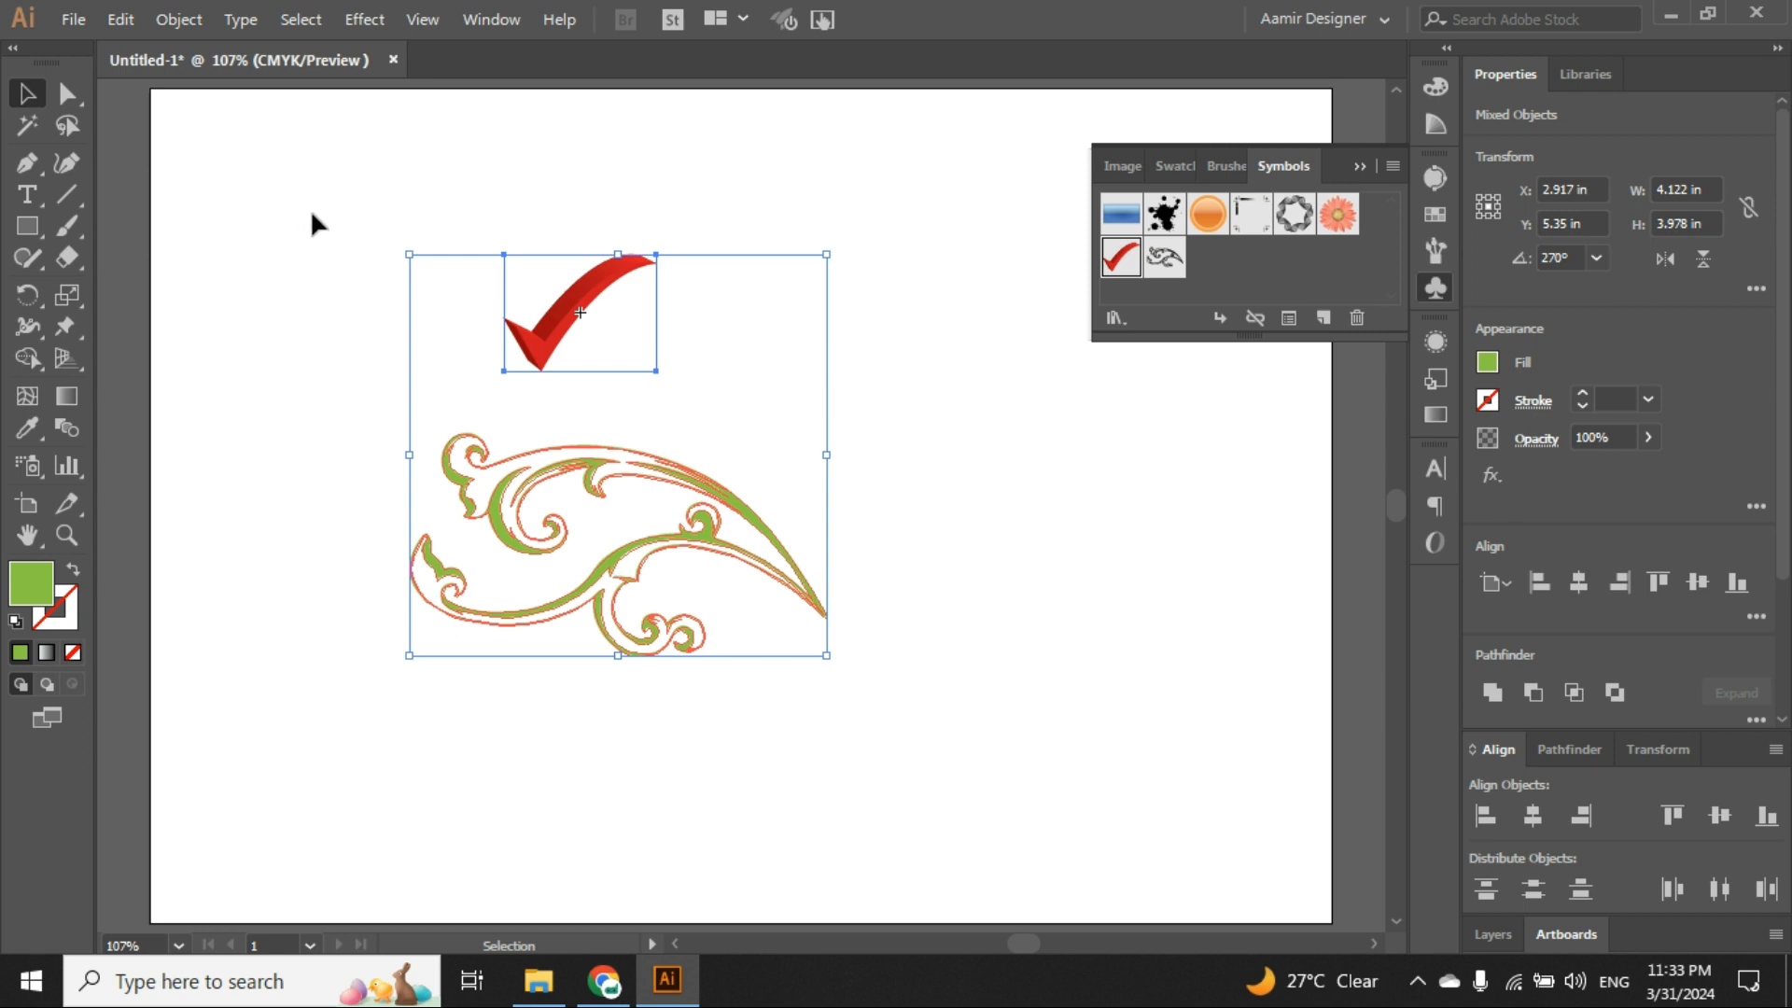
key(Delete)
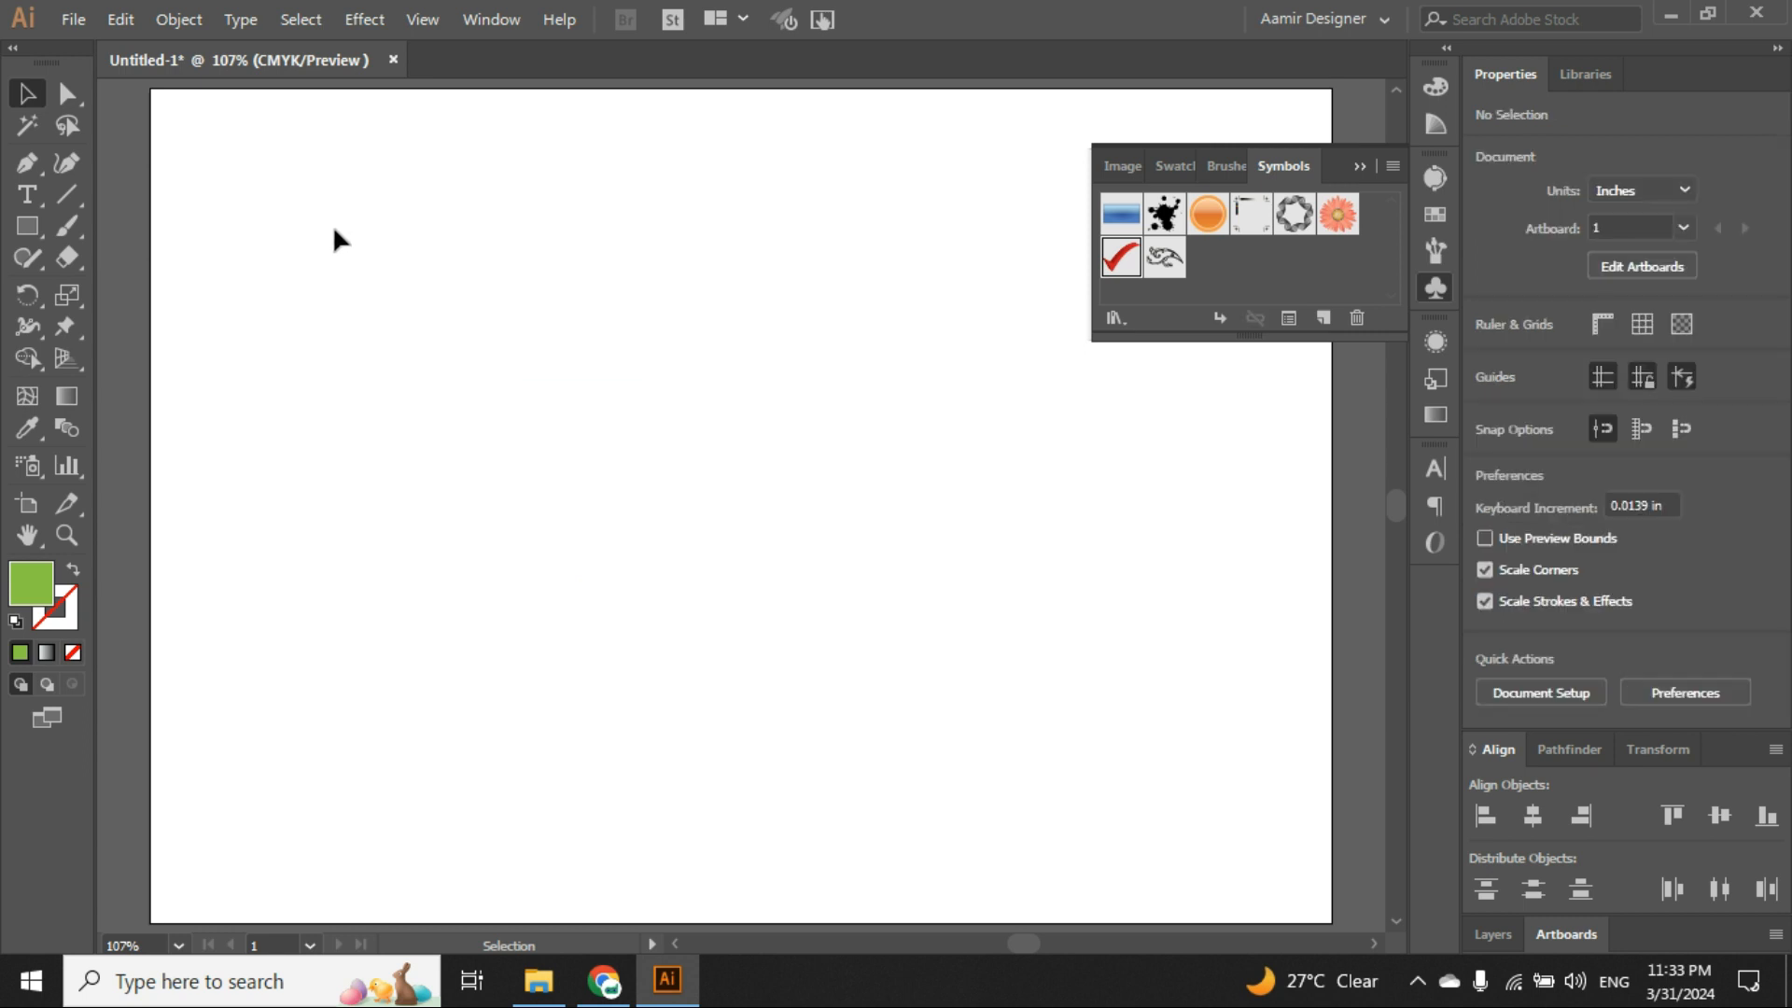
Draw a rectangle about 1.95 in wide and 2.34 in high on the empty artboard and fill it with bright red.
click(27, 226)
drag(487, 304, 682, 538)
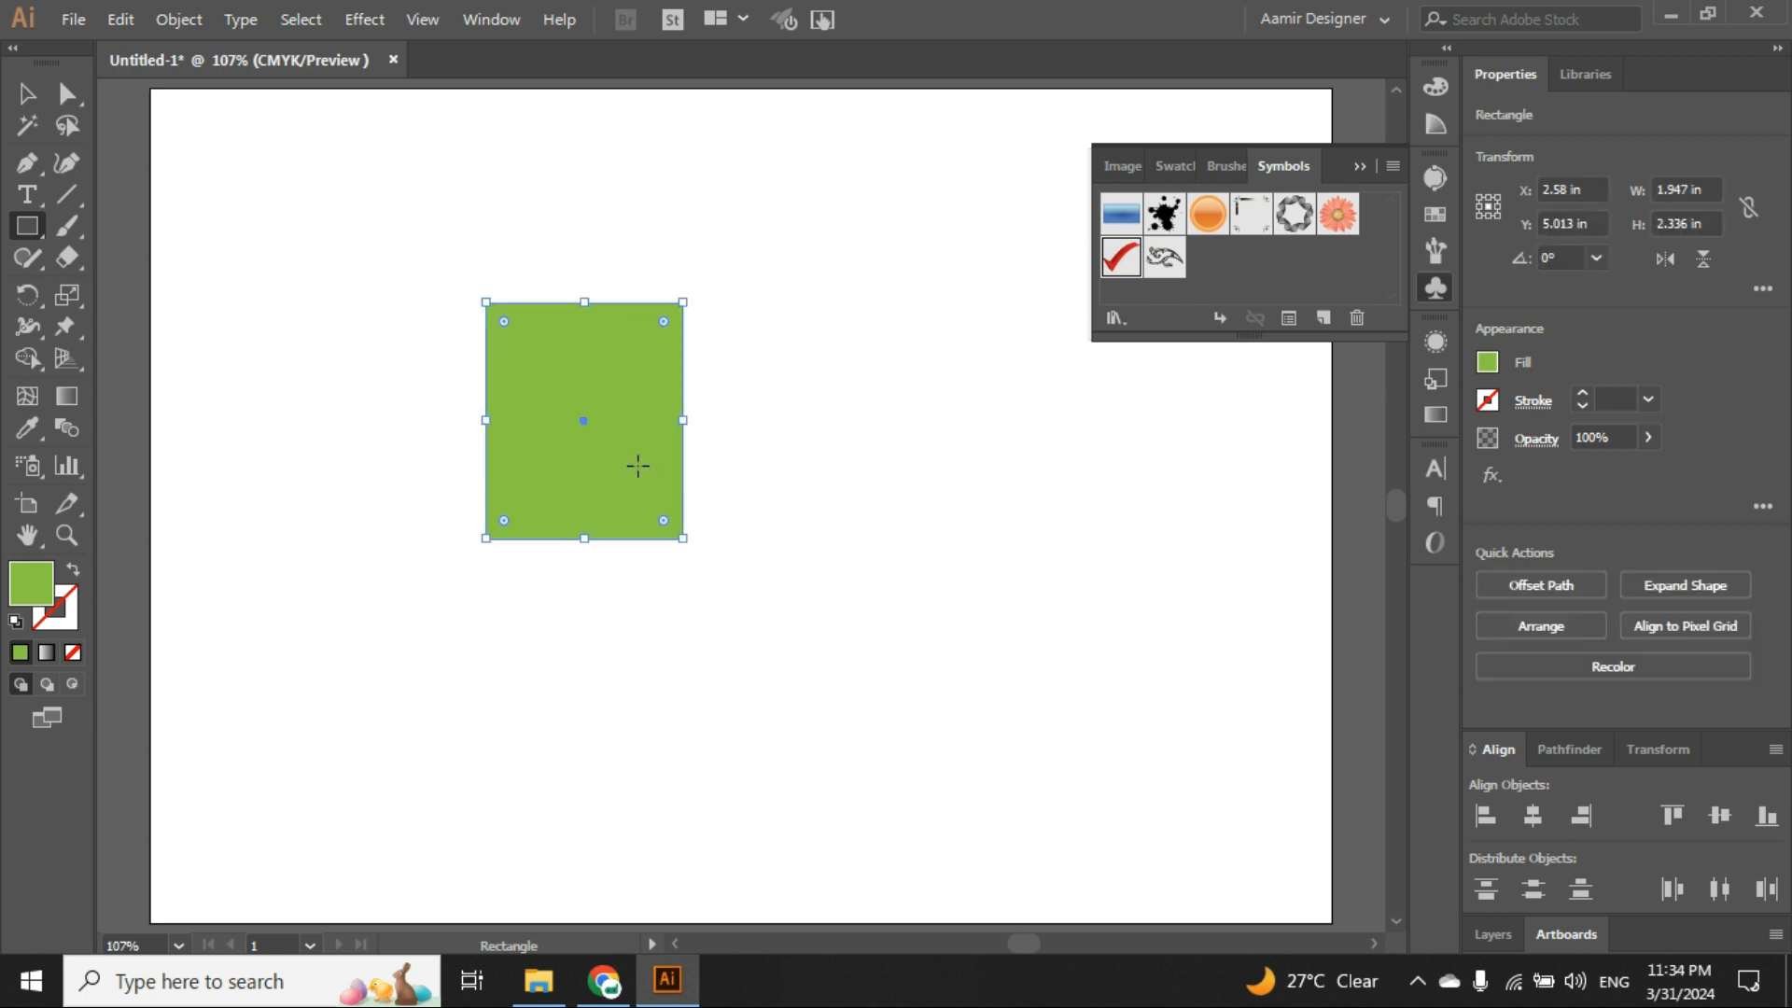
double_click(31, 576)
drag(924, 296, 1108, 177)
click(1341, 197)
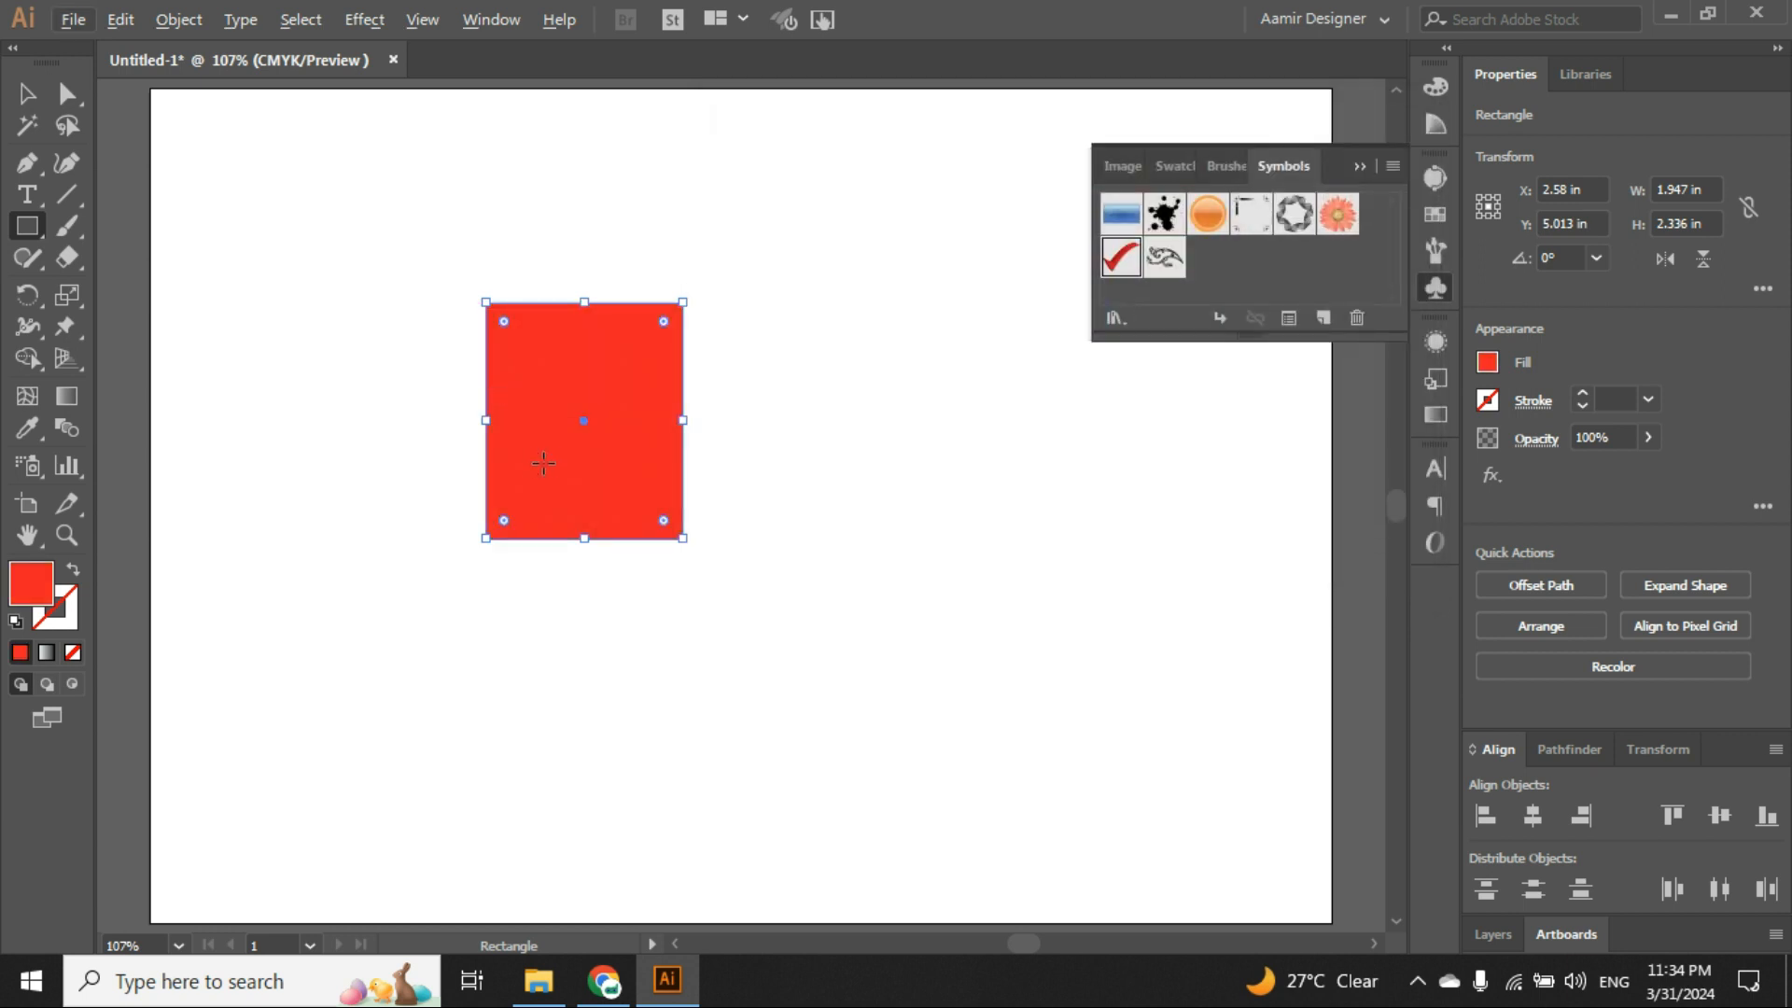
Duplicate the red rectangle horizontally beside the original and rotate the copy 90°.
key(alt+v)
click(28, 98)
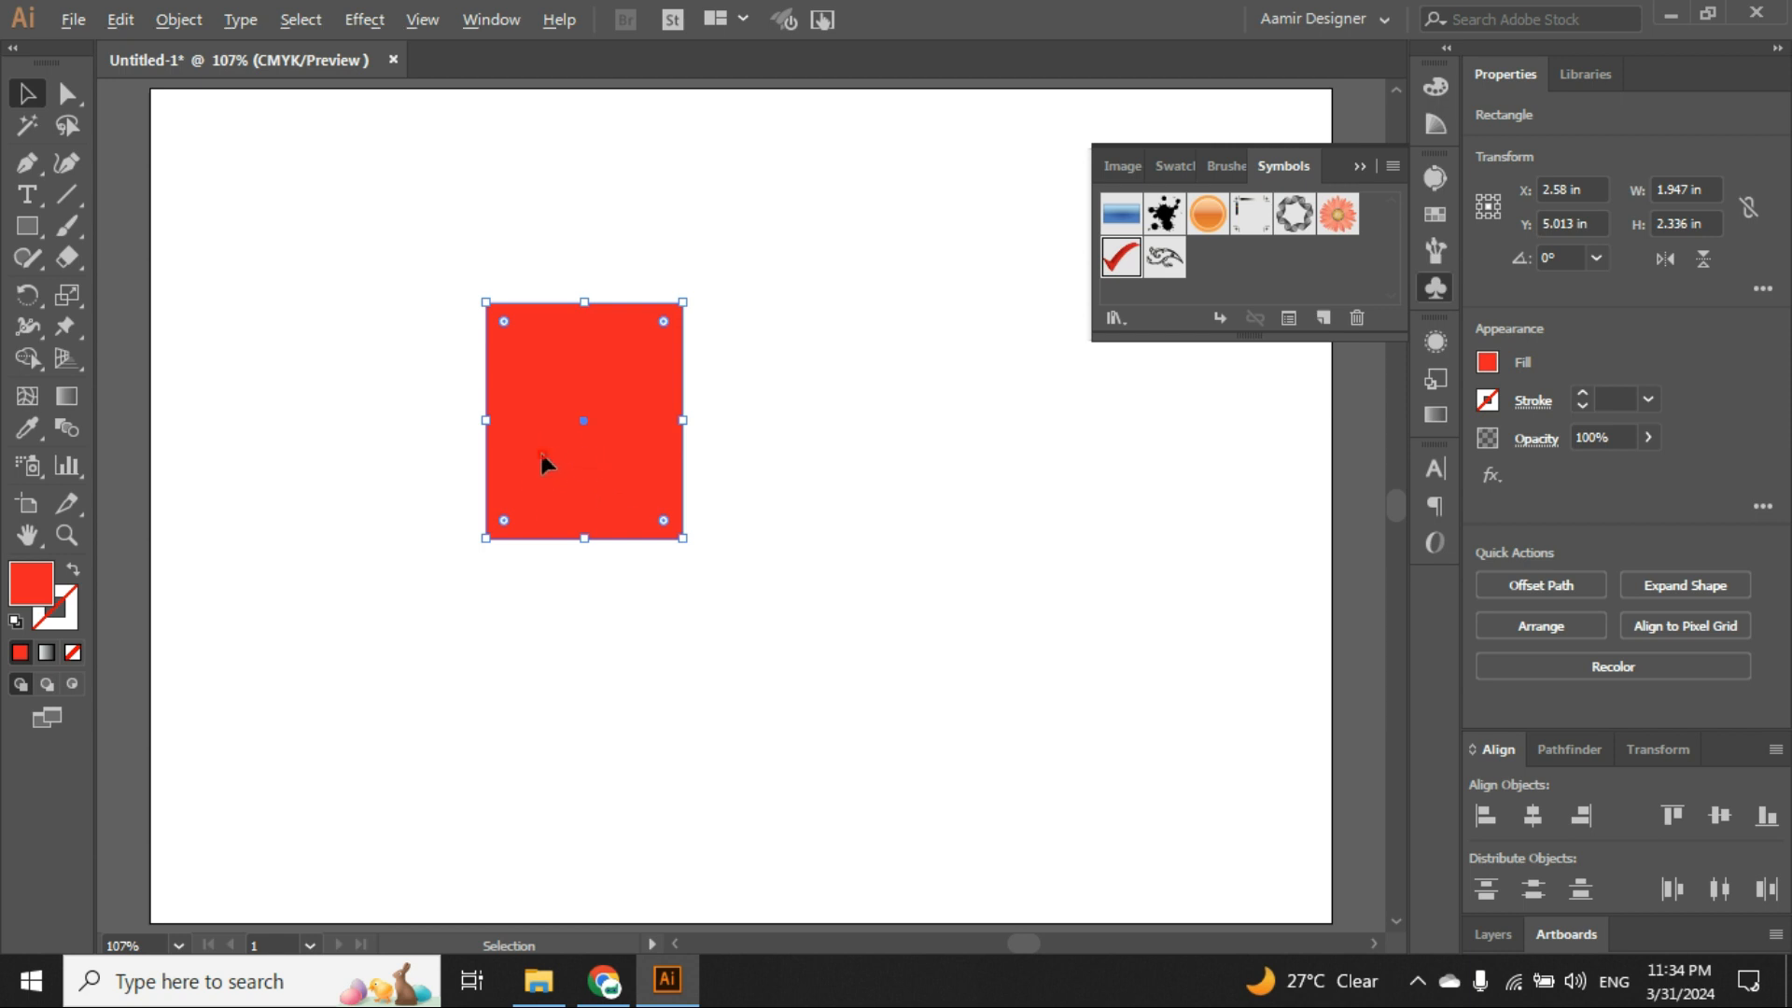
drag(541, 455, 758, 457)
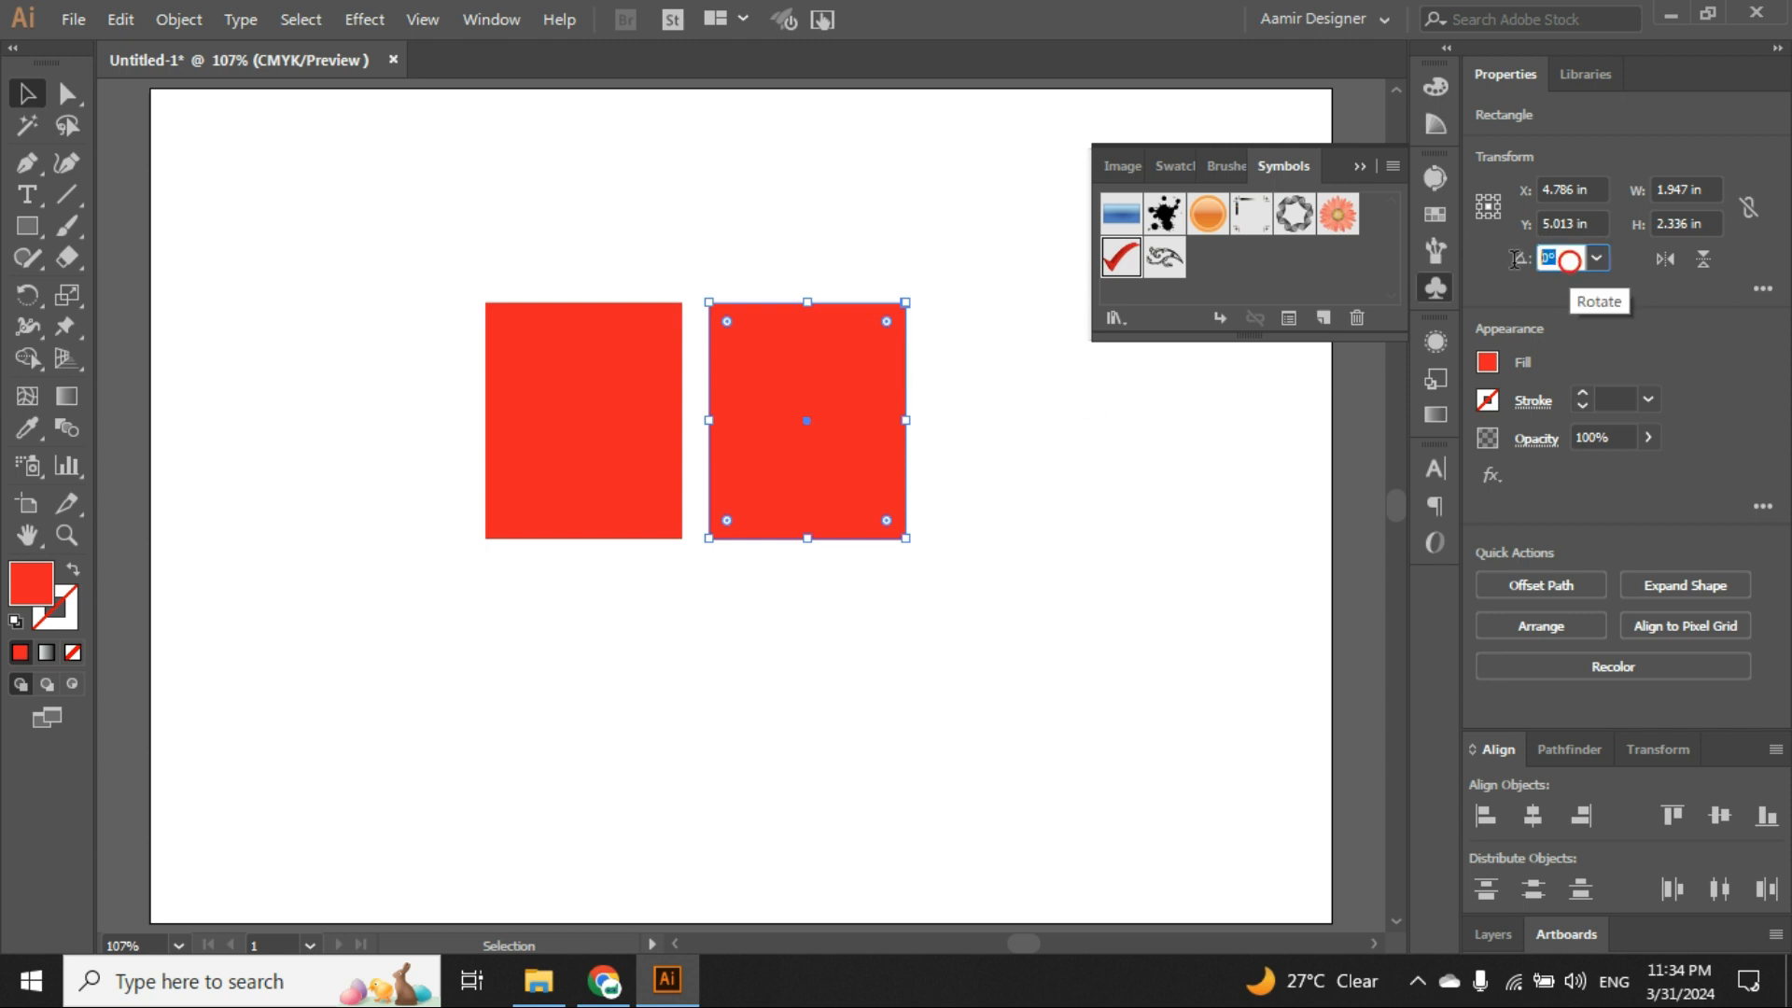
click(1570, 258)
text(5)
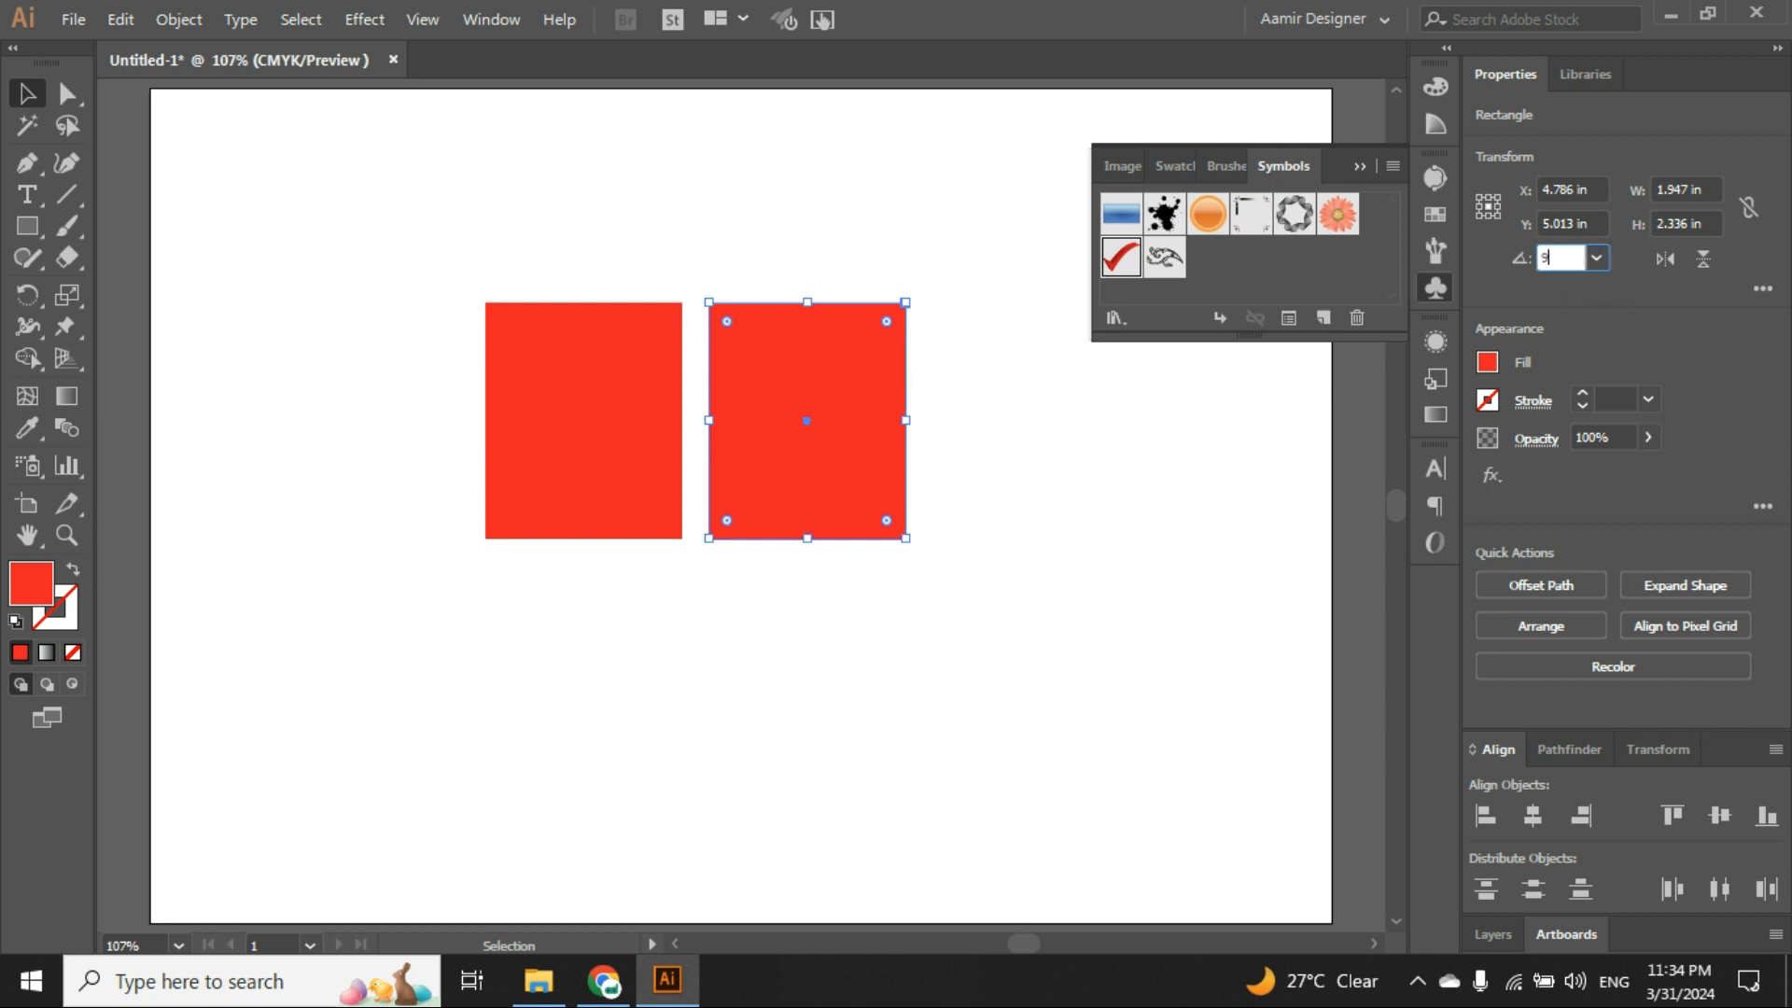
key(Return)
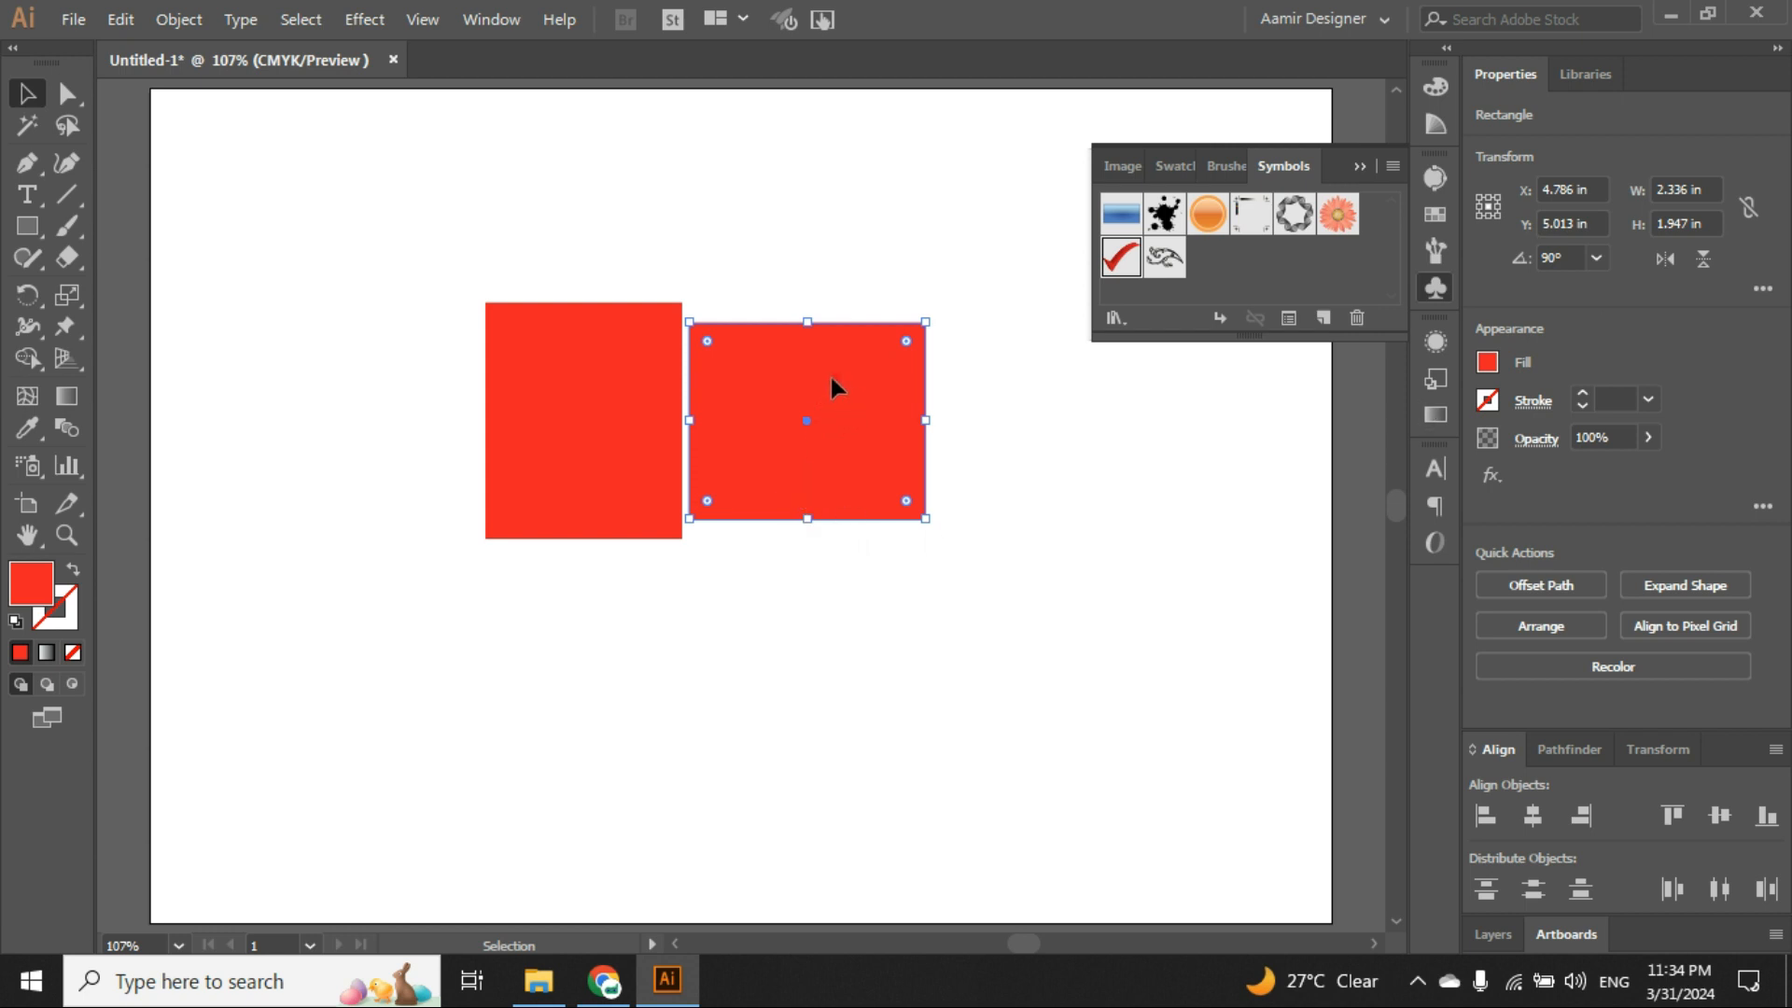
Overlap the rotated copy with the original rectangle along their left edges, and delete that copy again.
drag(830, 377, 629, 400)
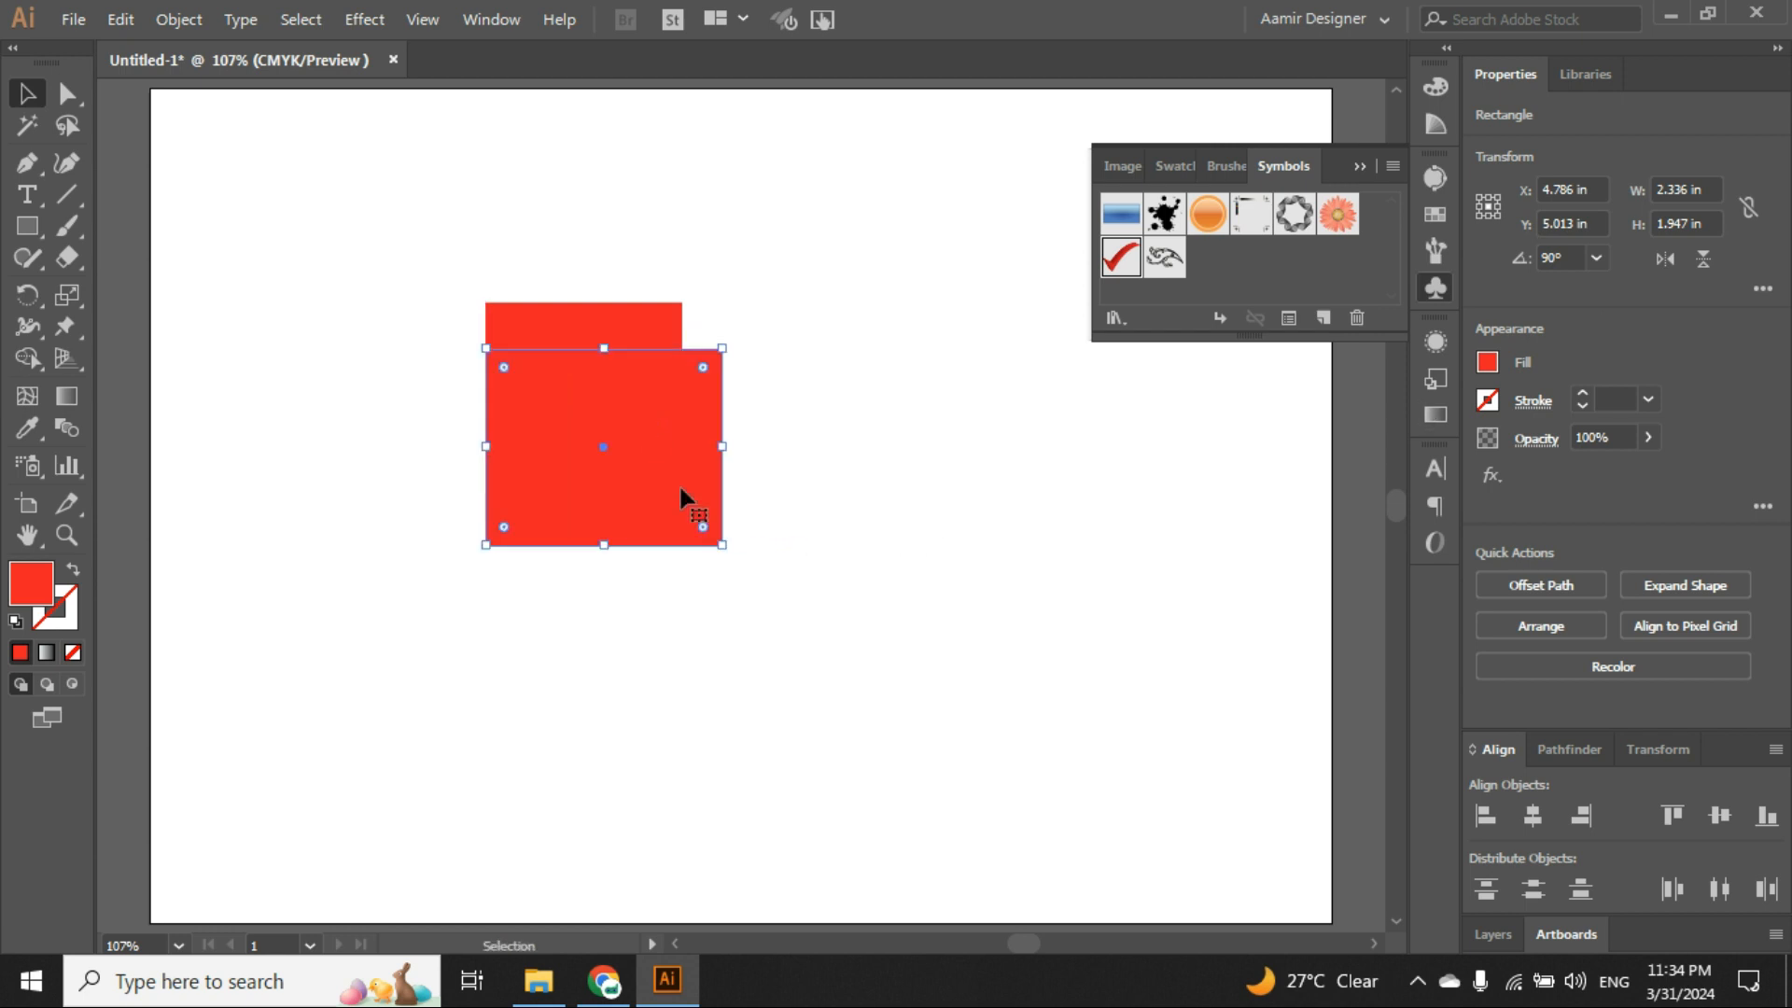
drag(511, 477, 448, 348)
scroll(568, 330, up, 1)
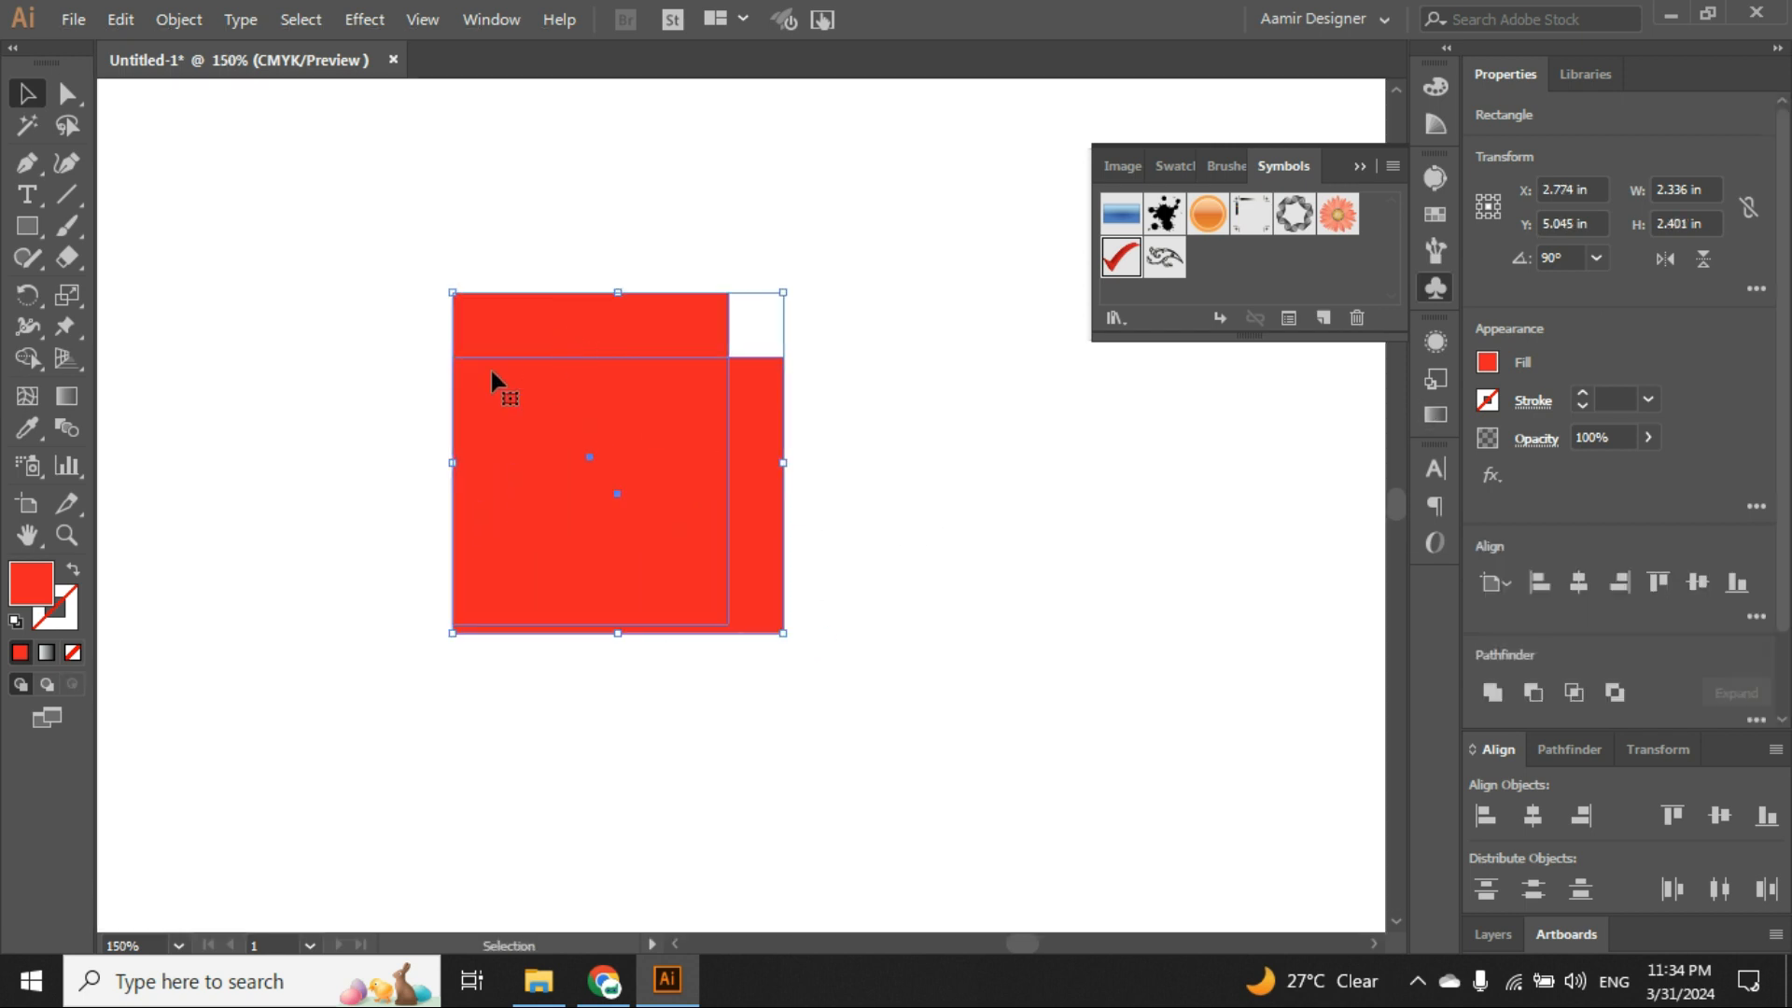
click(386, 336)
click(660, 340)
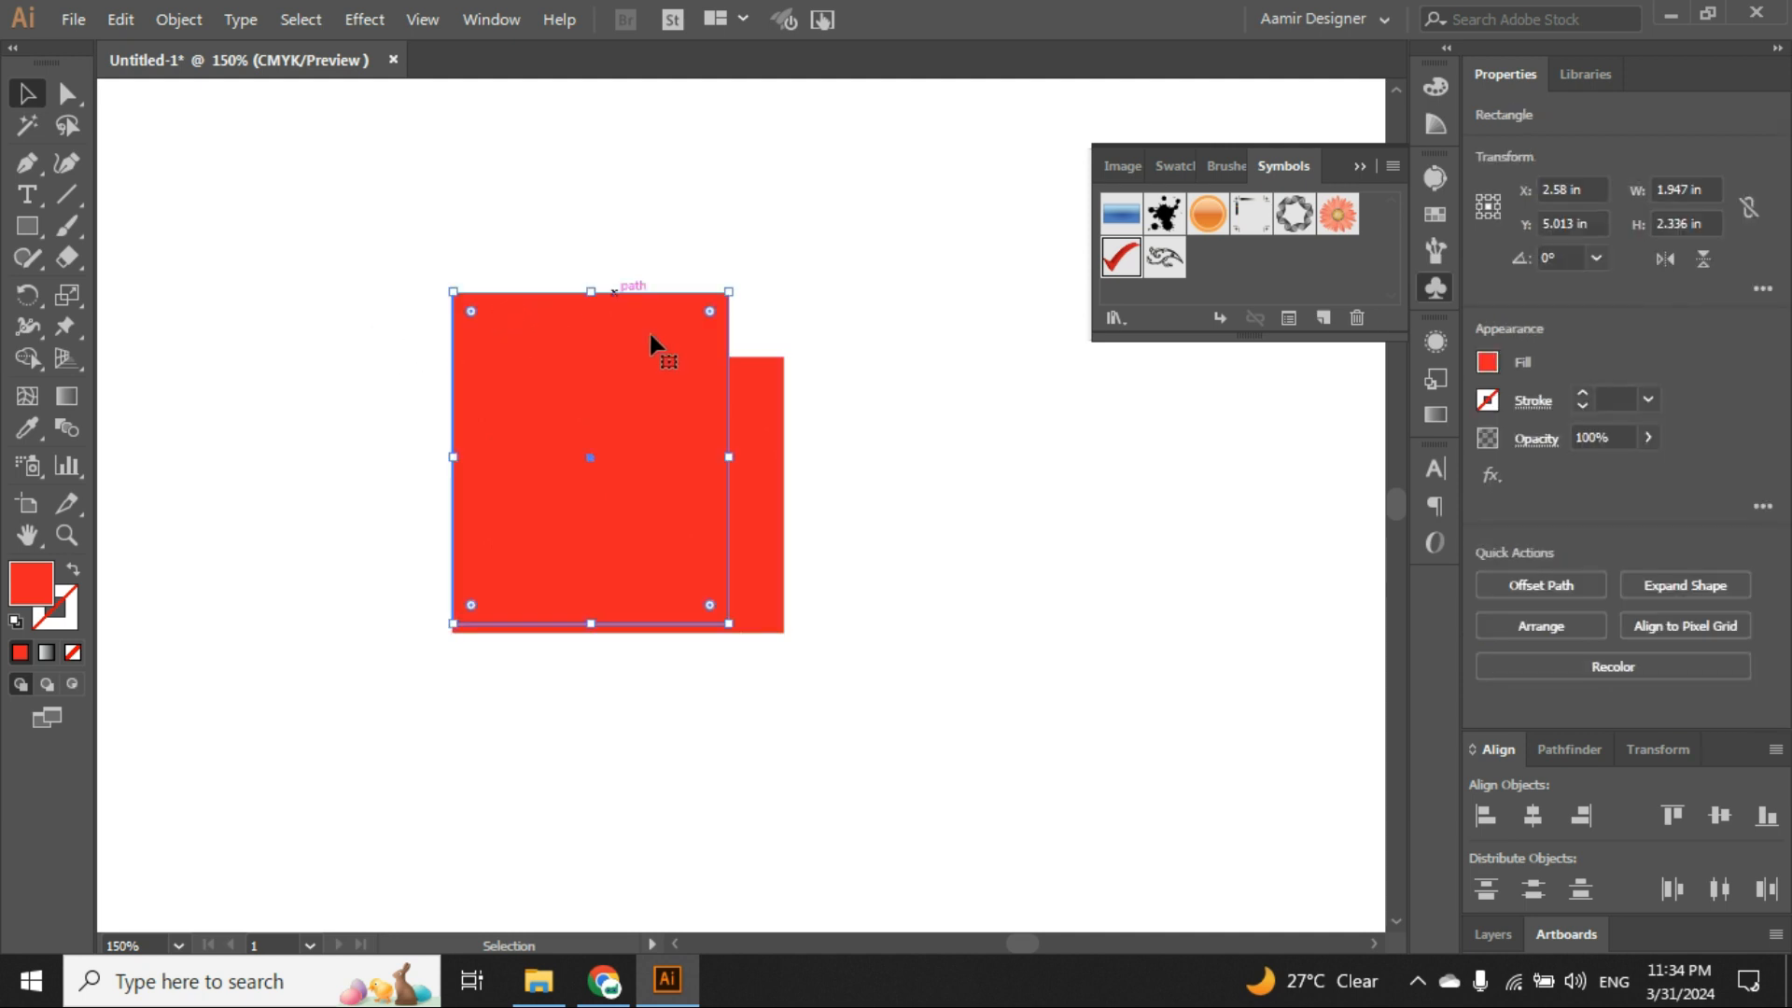
click(770, 455)
key(Delete)
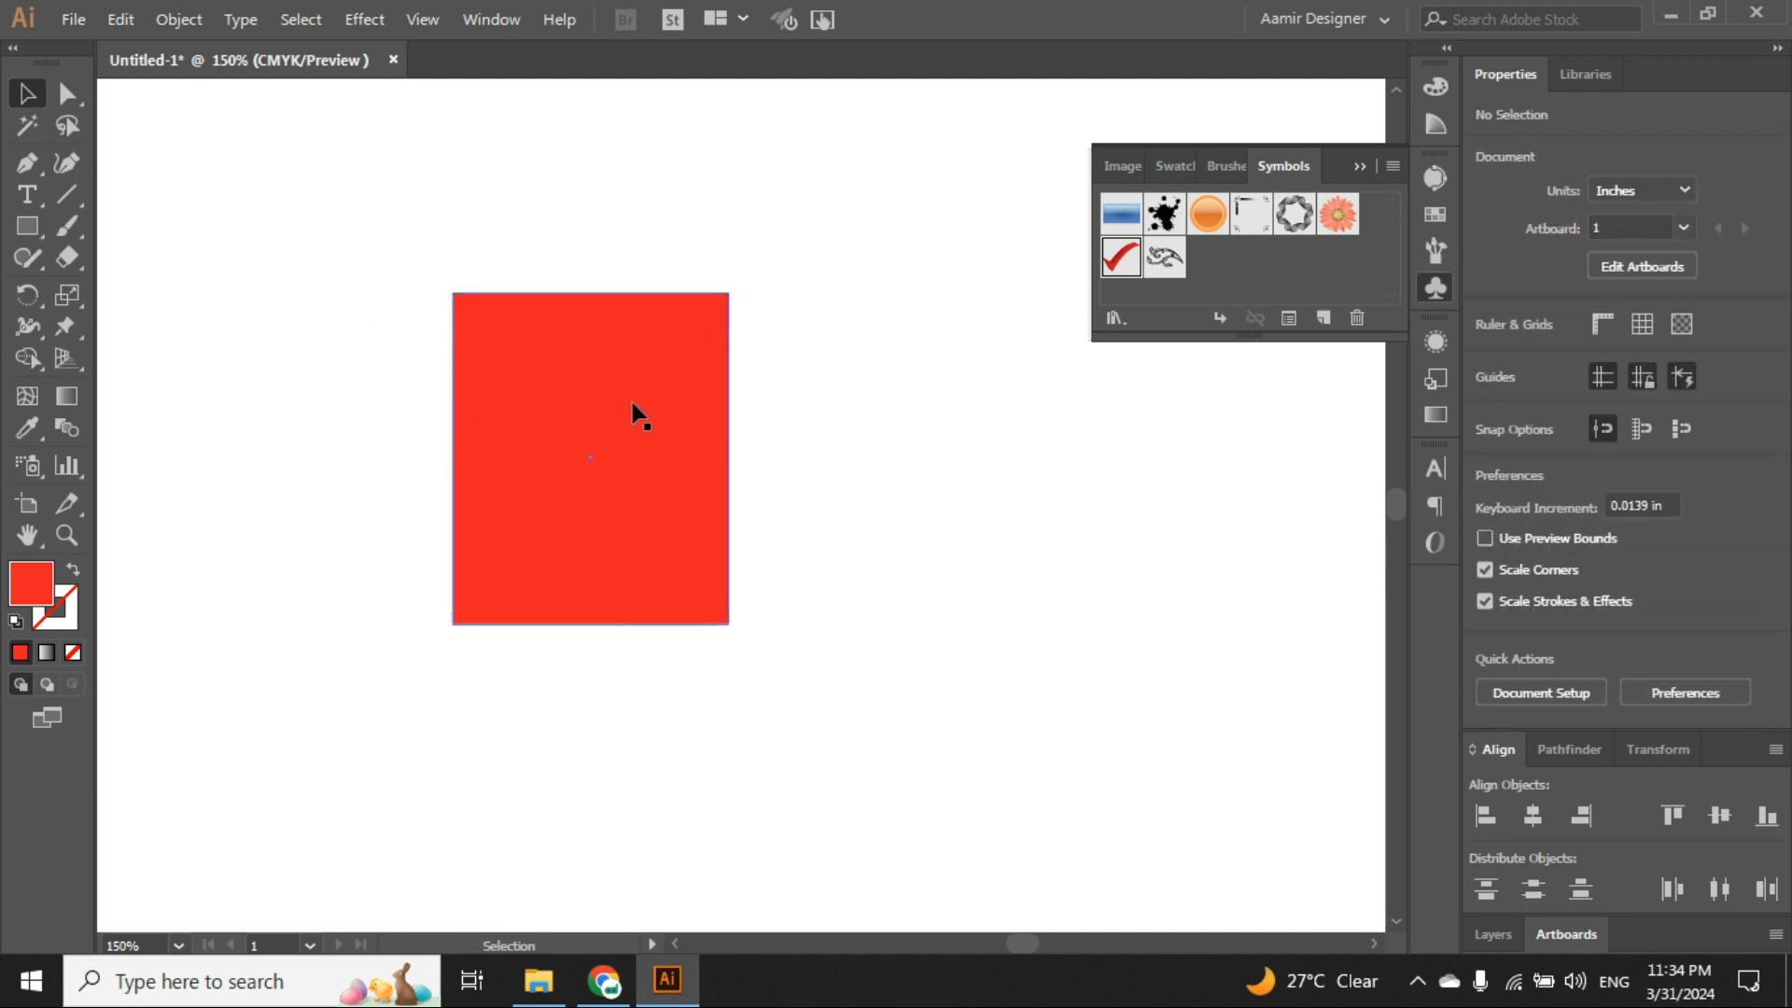
Stretch the red rectangle upward to about 3.01 in high and add a copy rotated to 270°, flush with its bottom-left corner.
click(633, 404)
drag(597, 291, 594, 197)
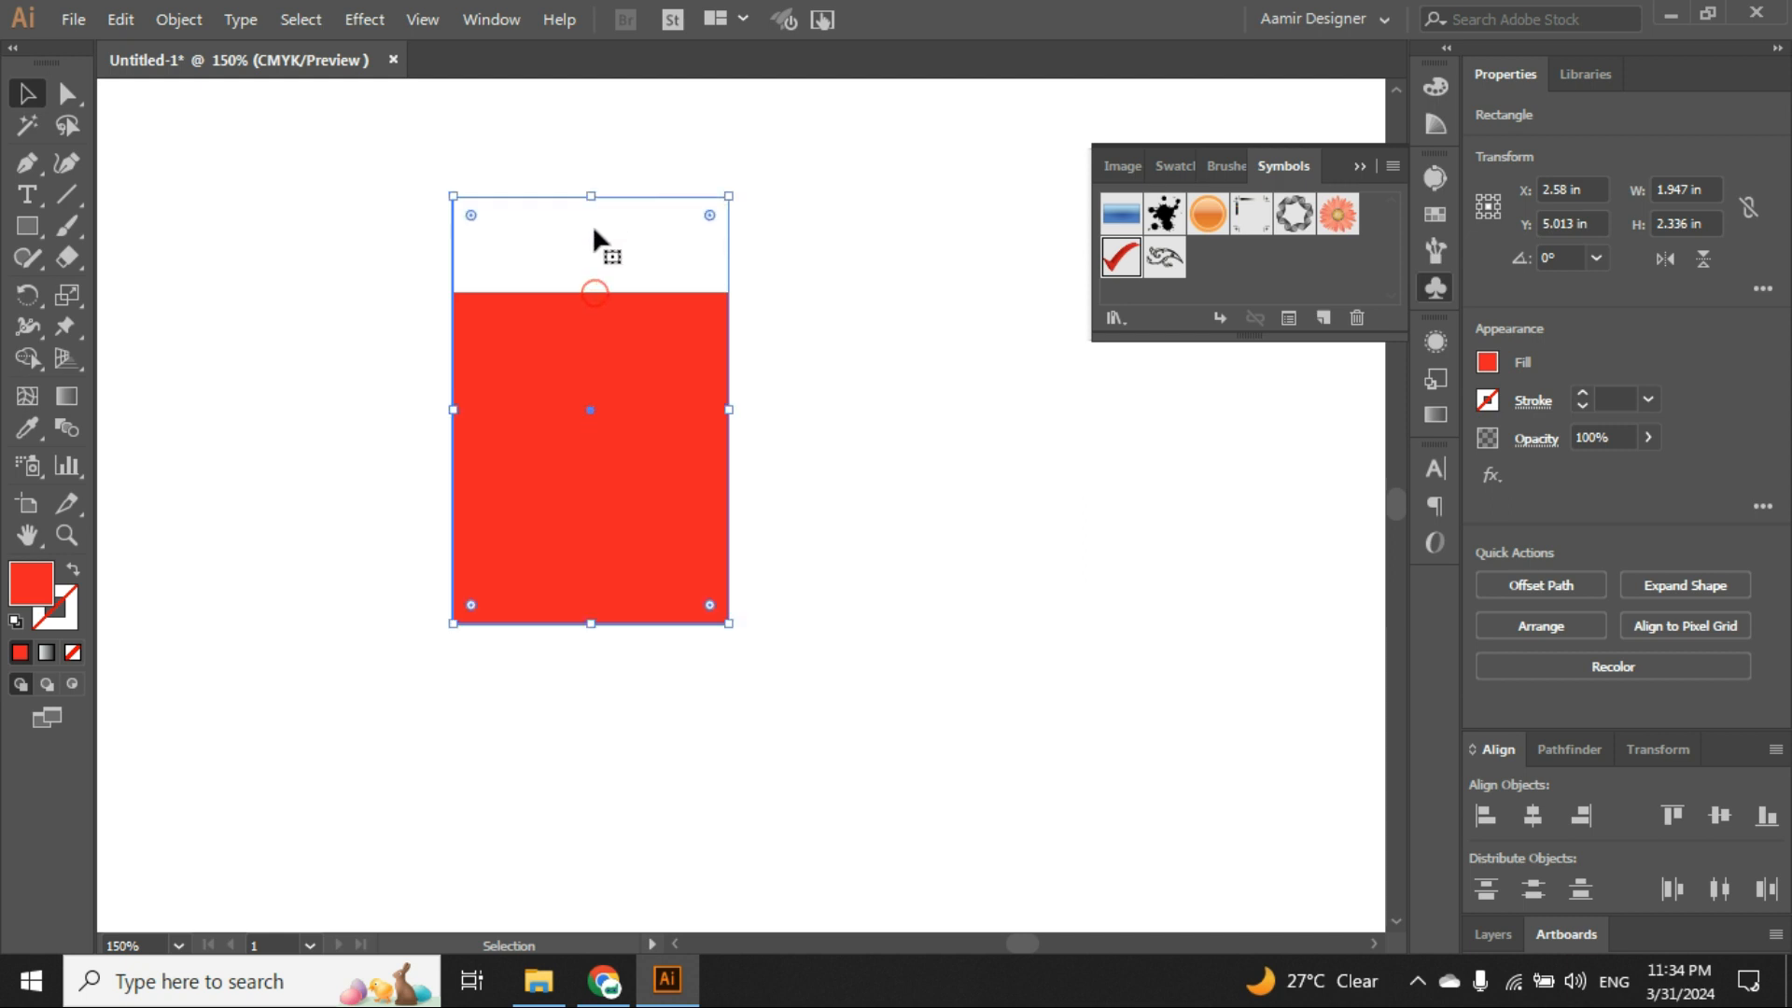
drag(573, 374, 821, 373)
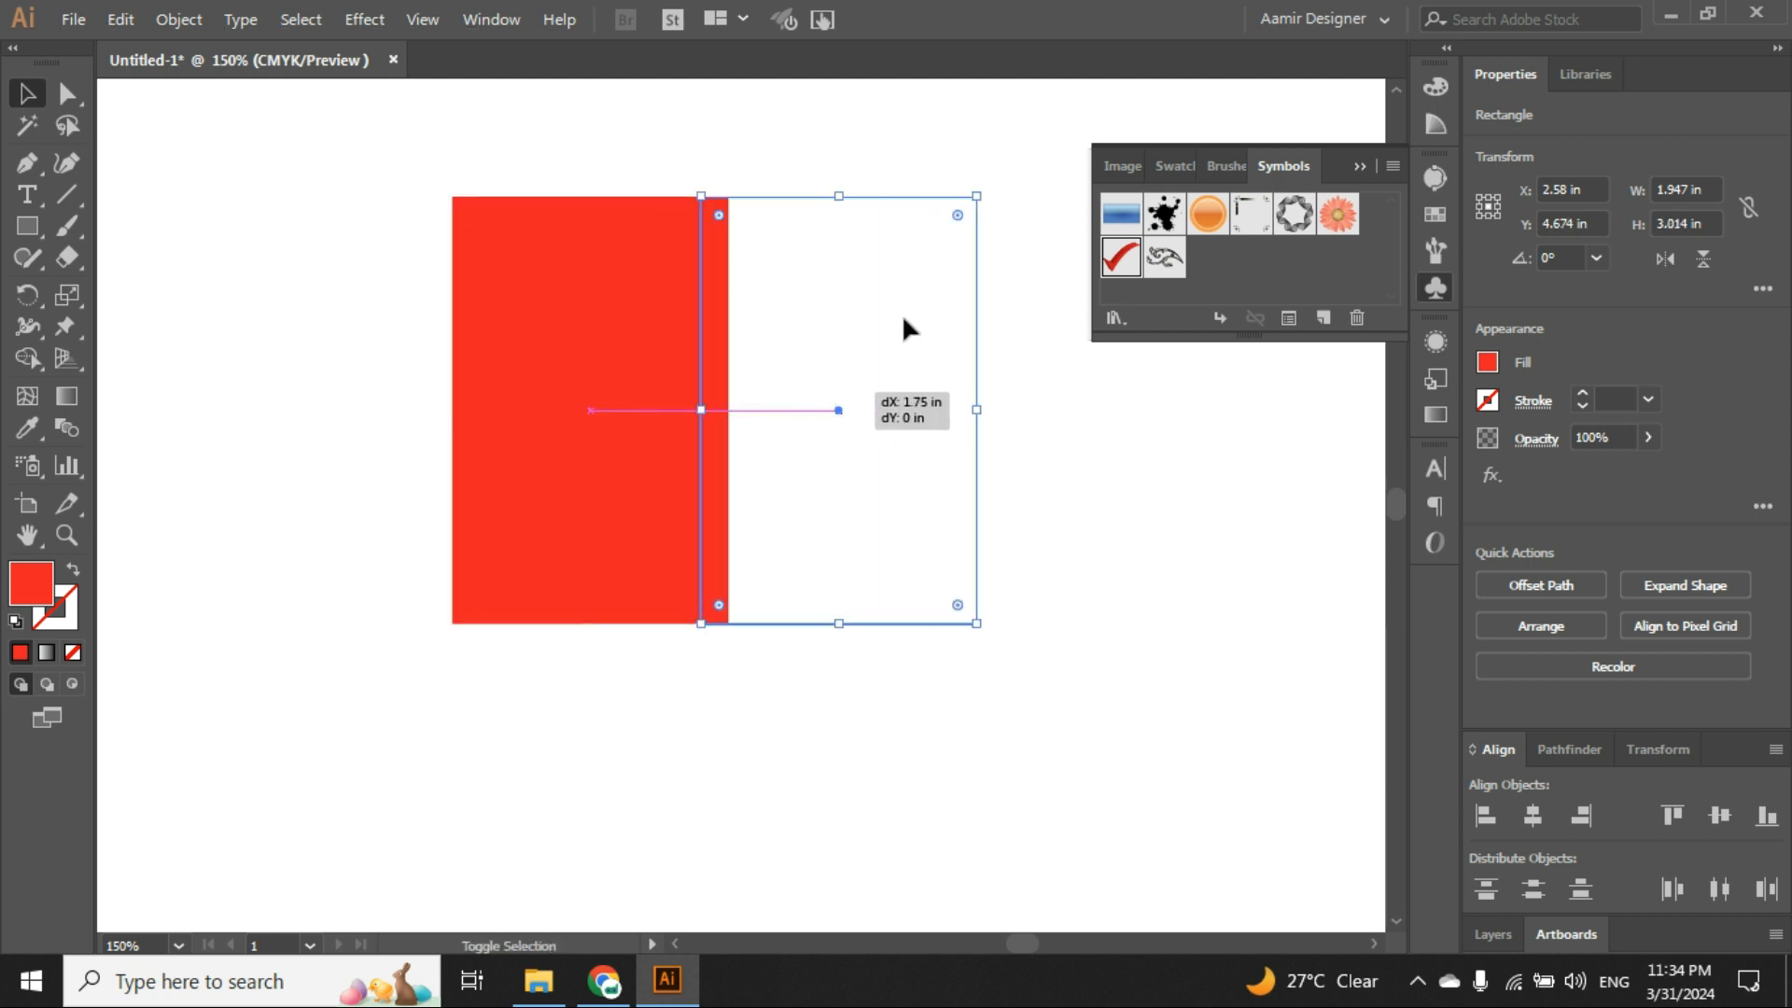
drag(986, 181, 1081, 515)
drag(784, 423, 653, 437)
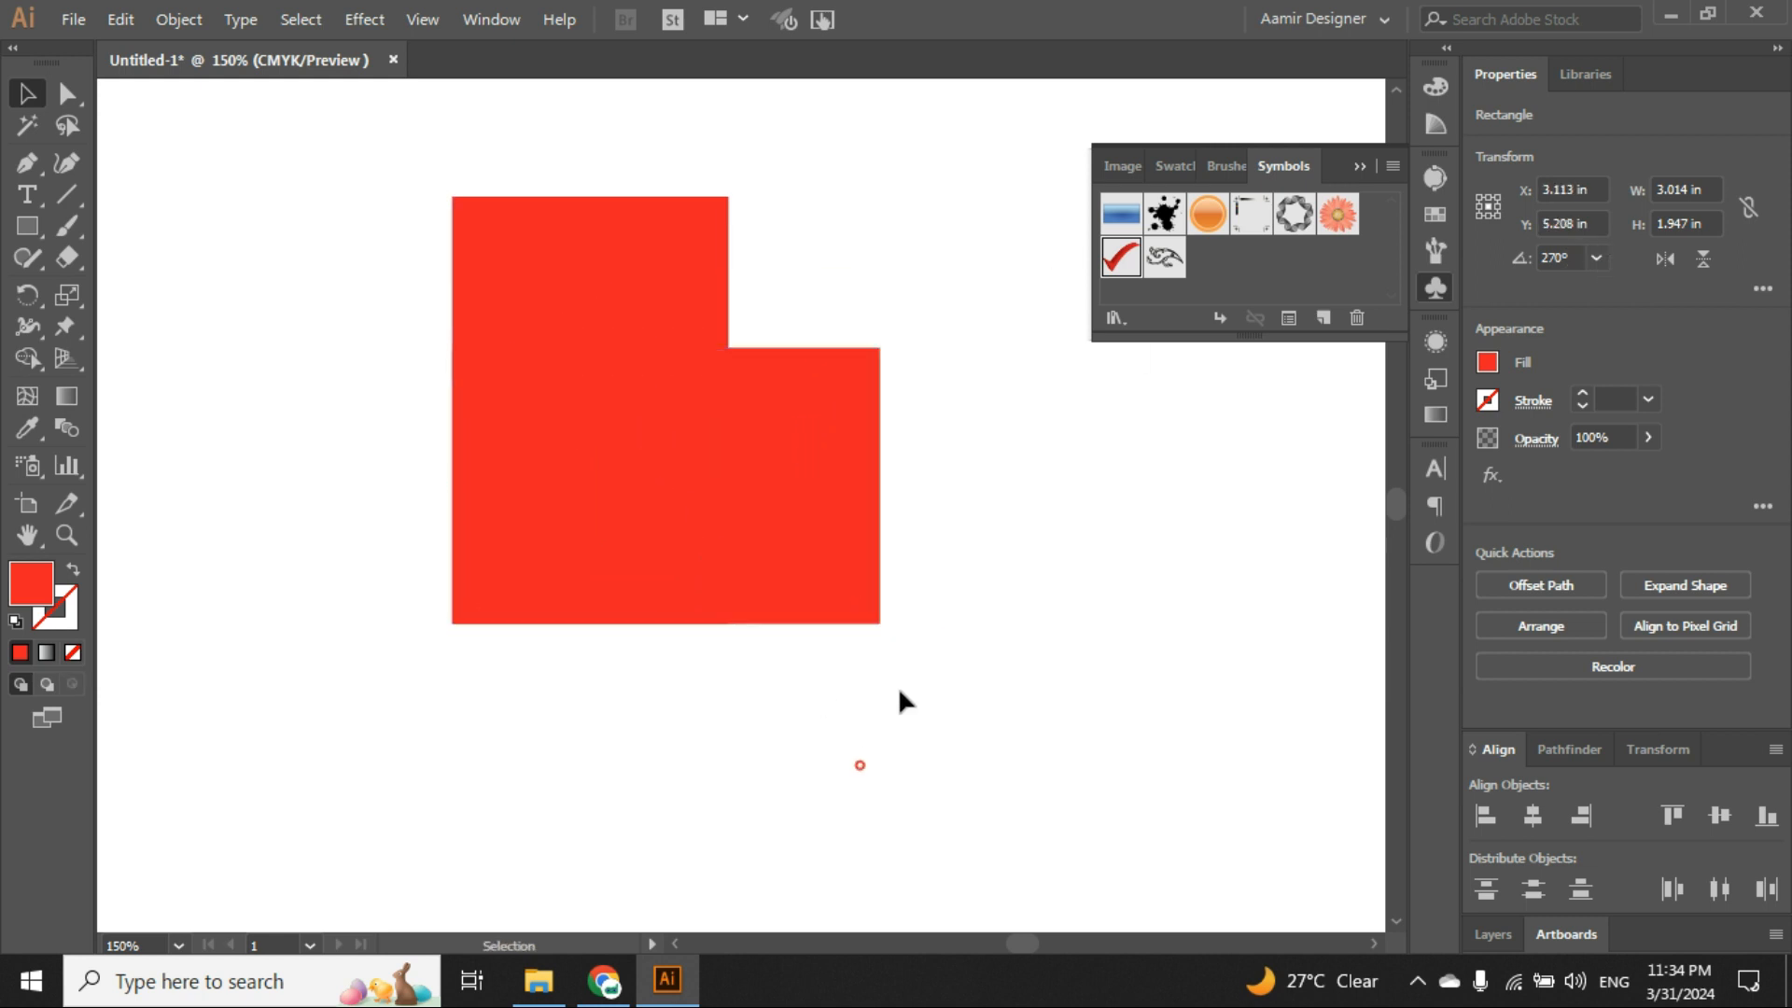
Rotate both overlapping rectangles together 45° counterclockwise so their shared corner points straight down, and deselect them.
drag(933, 705, 375, 260)
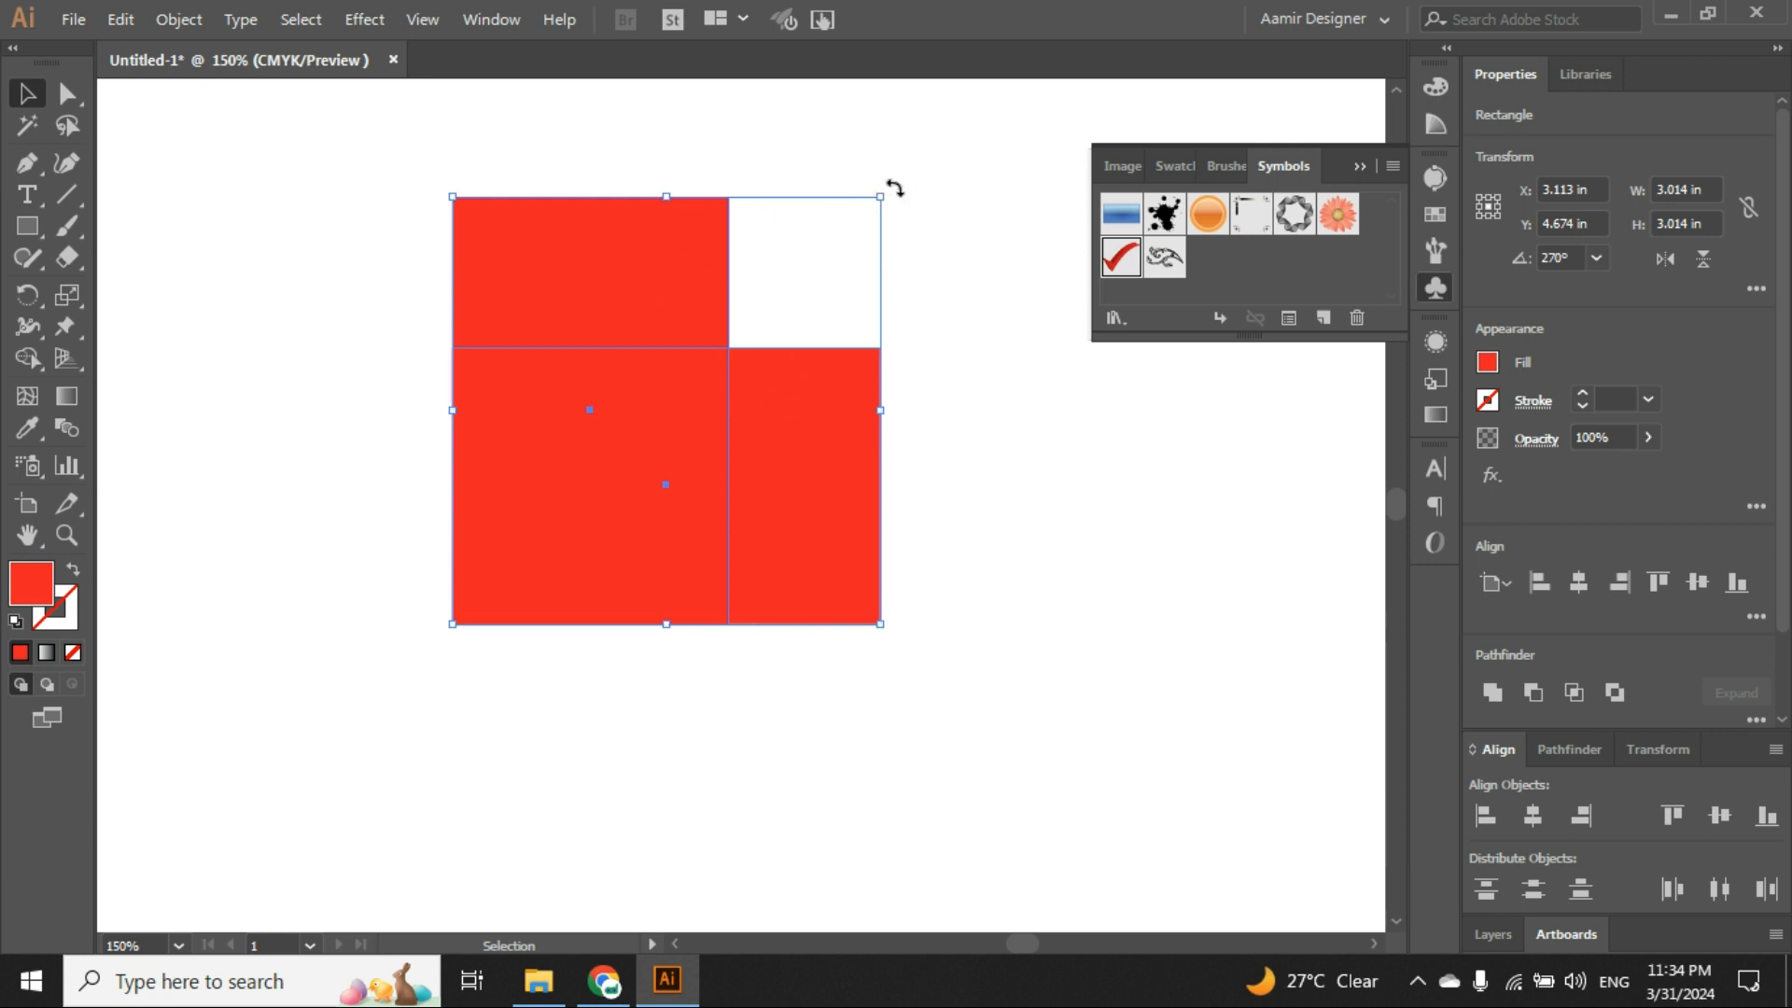
drag(893, 189, 643, 168)
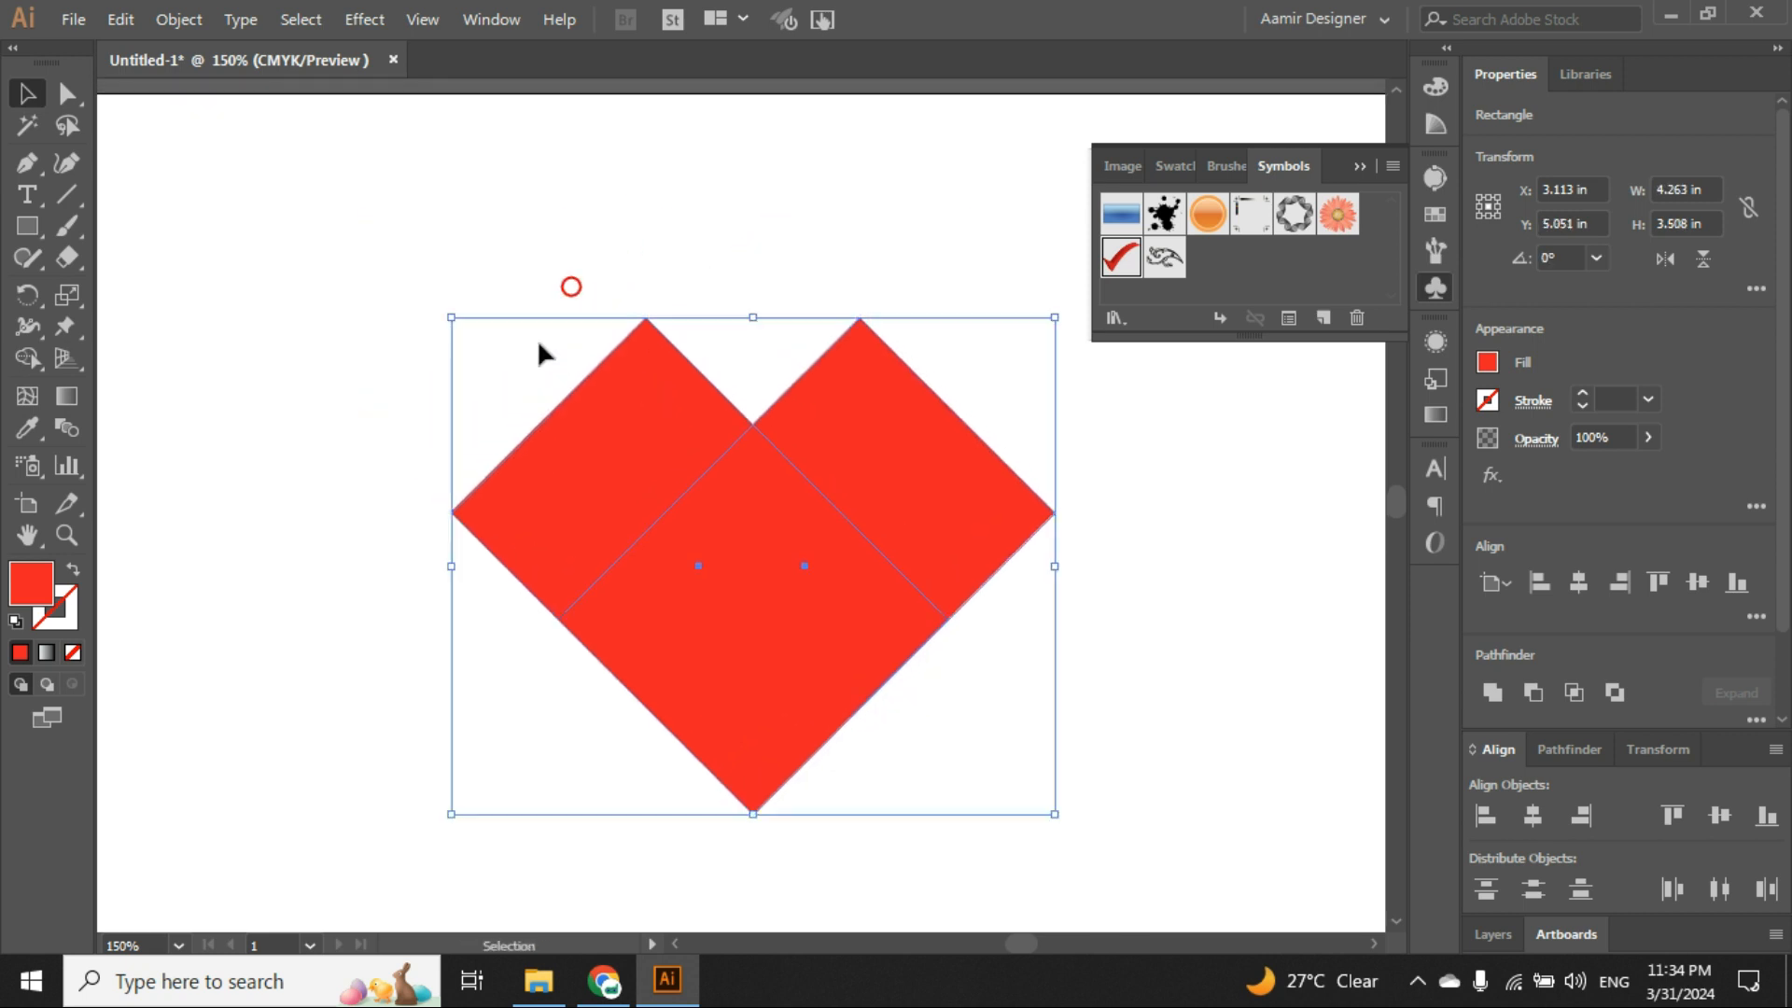
click(527, 342)
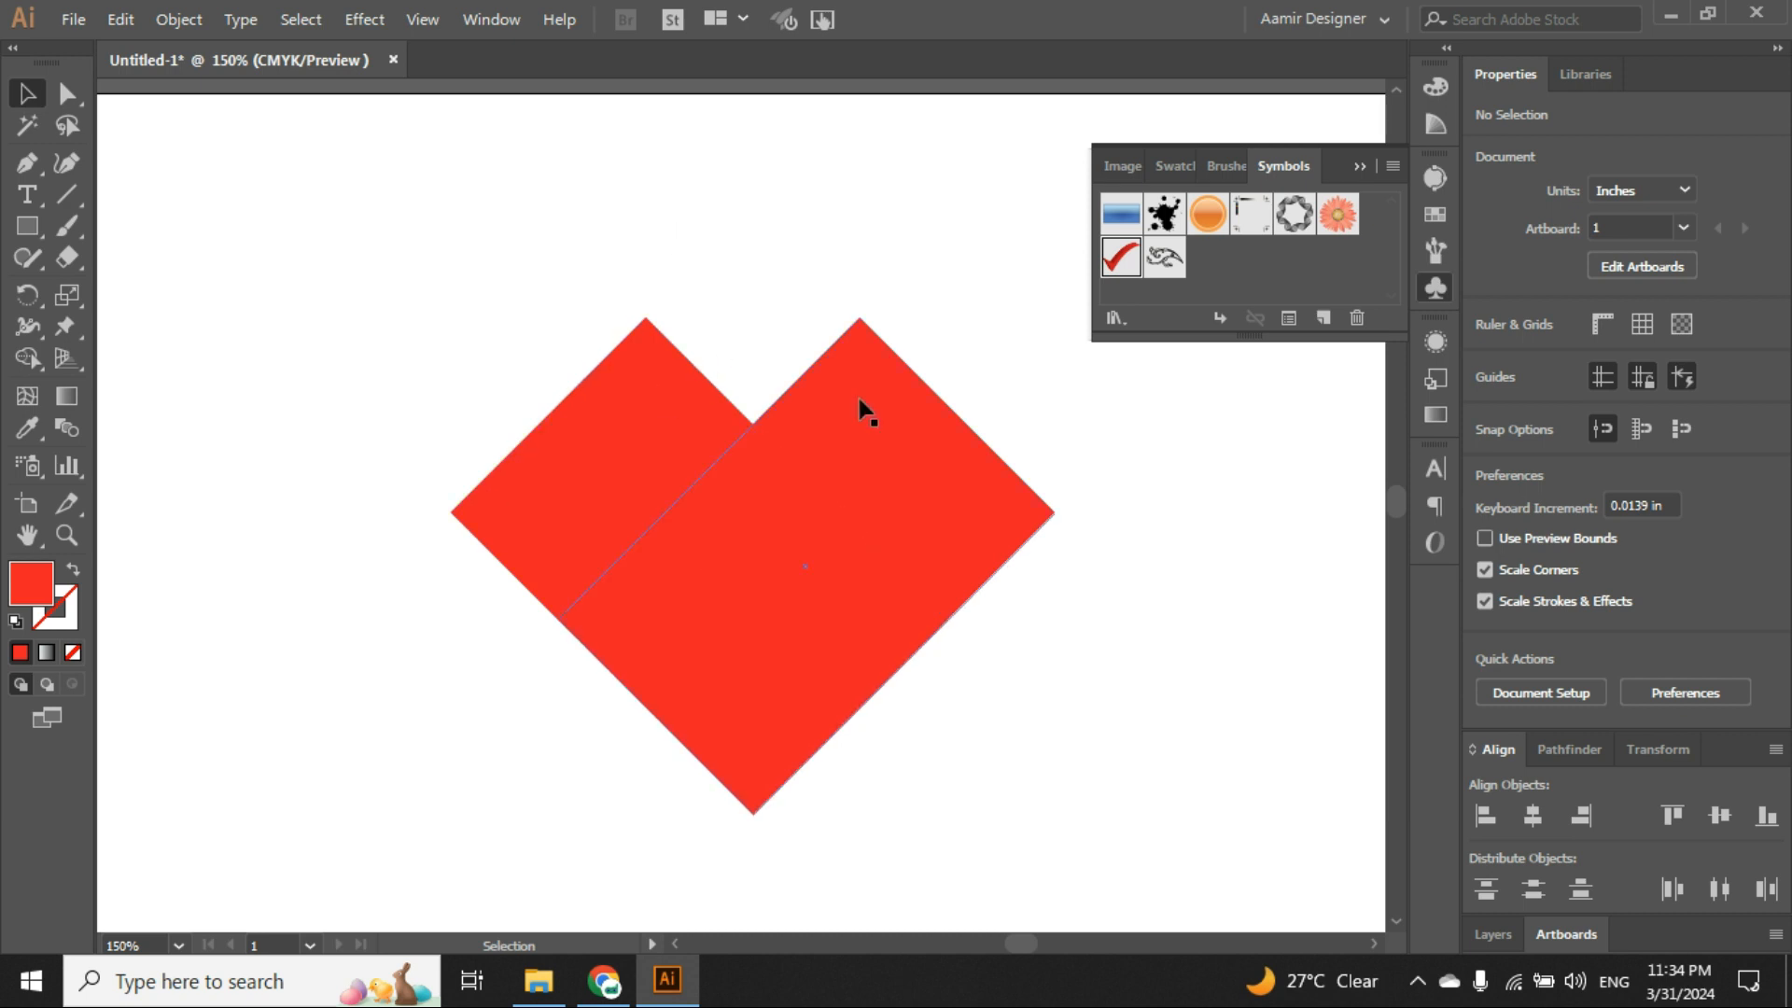
Select the two outer anchor points at the upper end of each rectangle and round all four corners fully to form a heart.
click(66, 93)
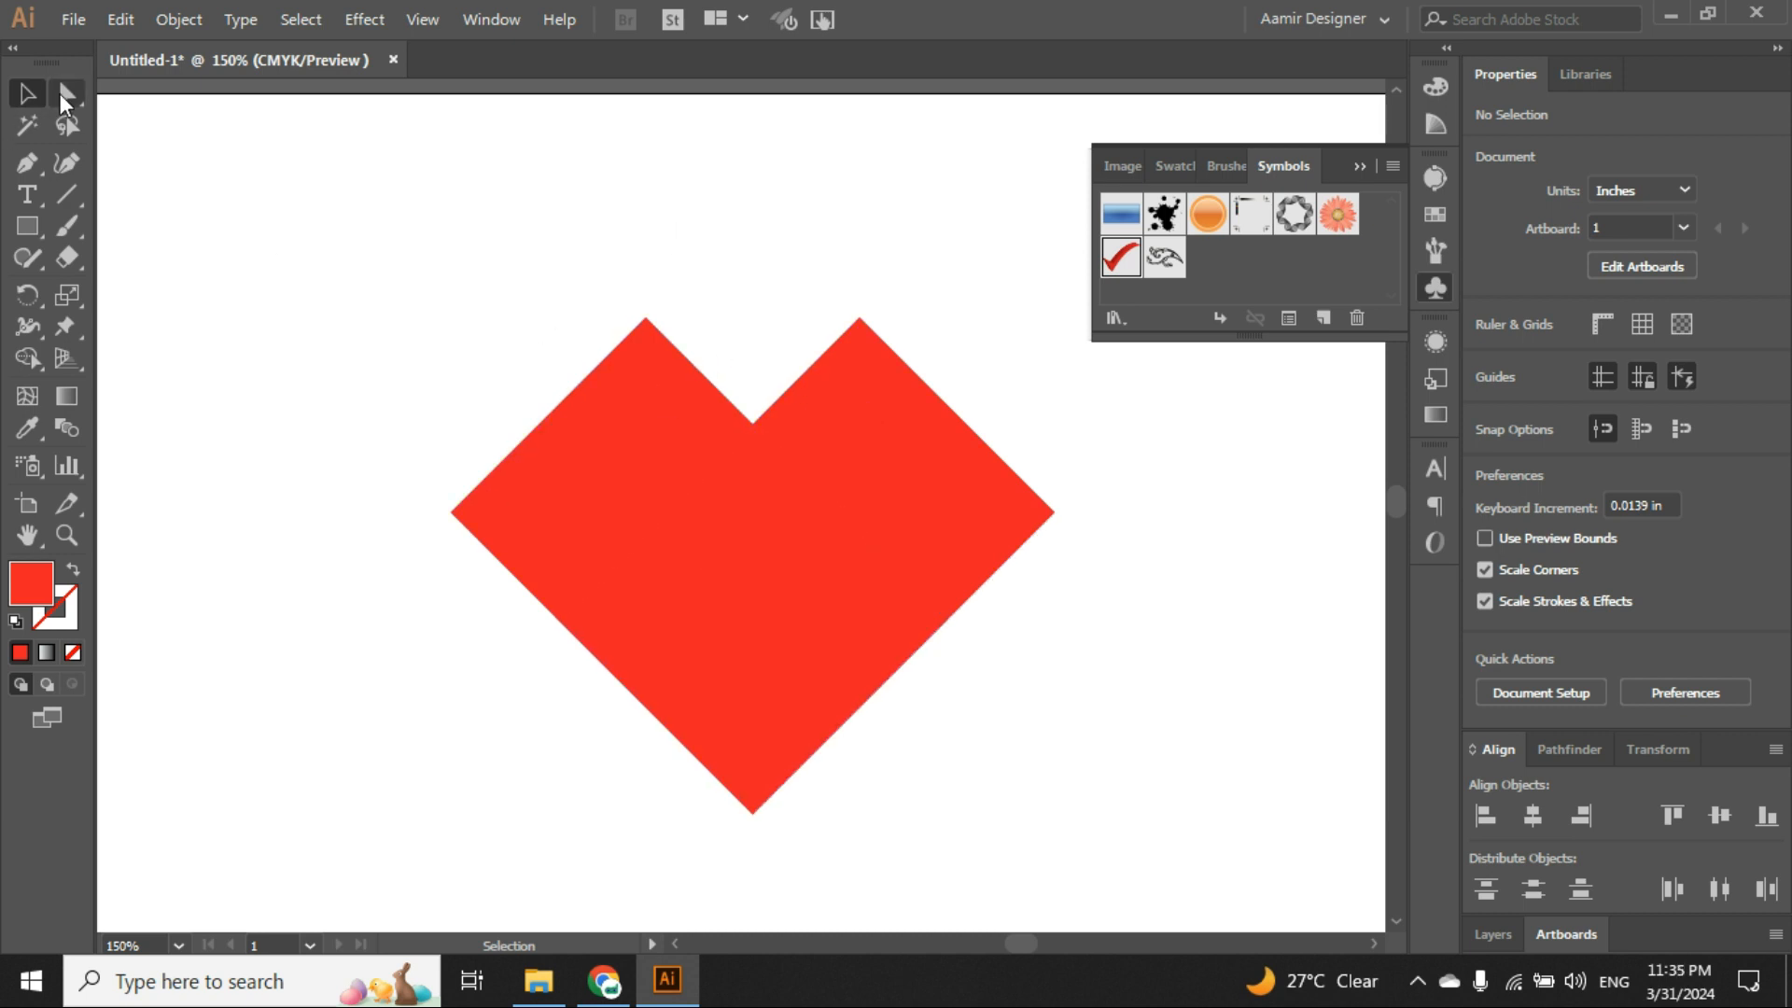
click(454, 519)
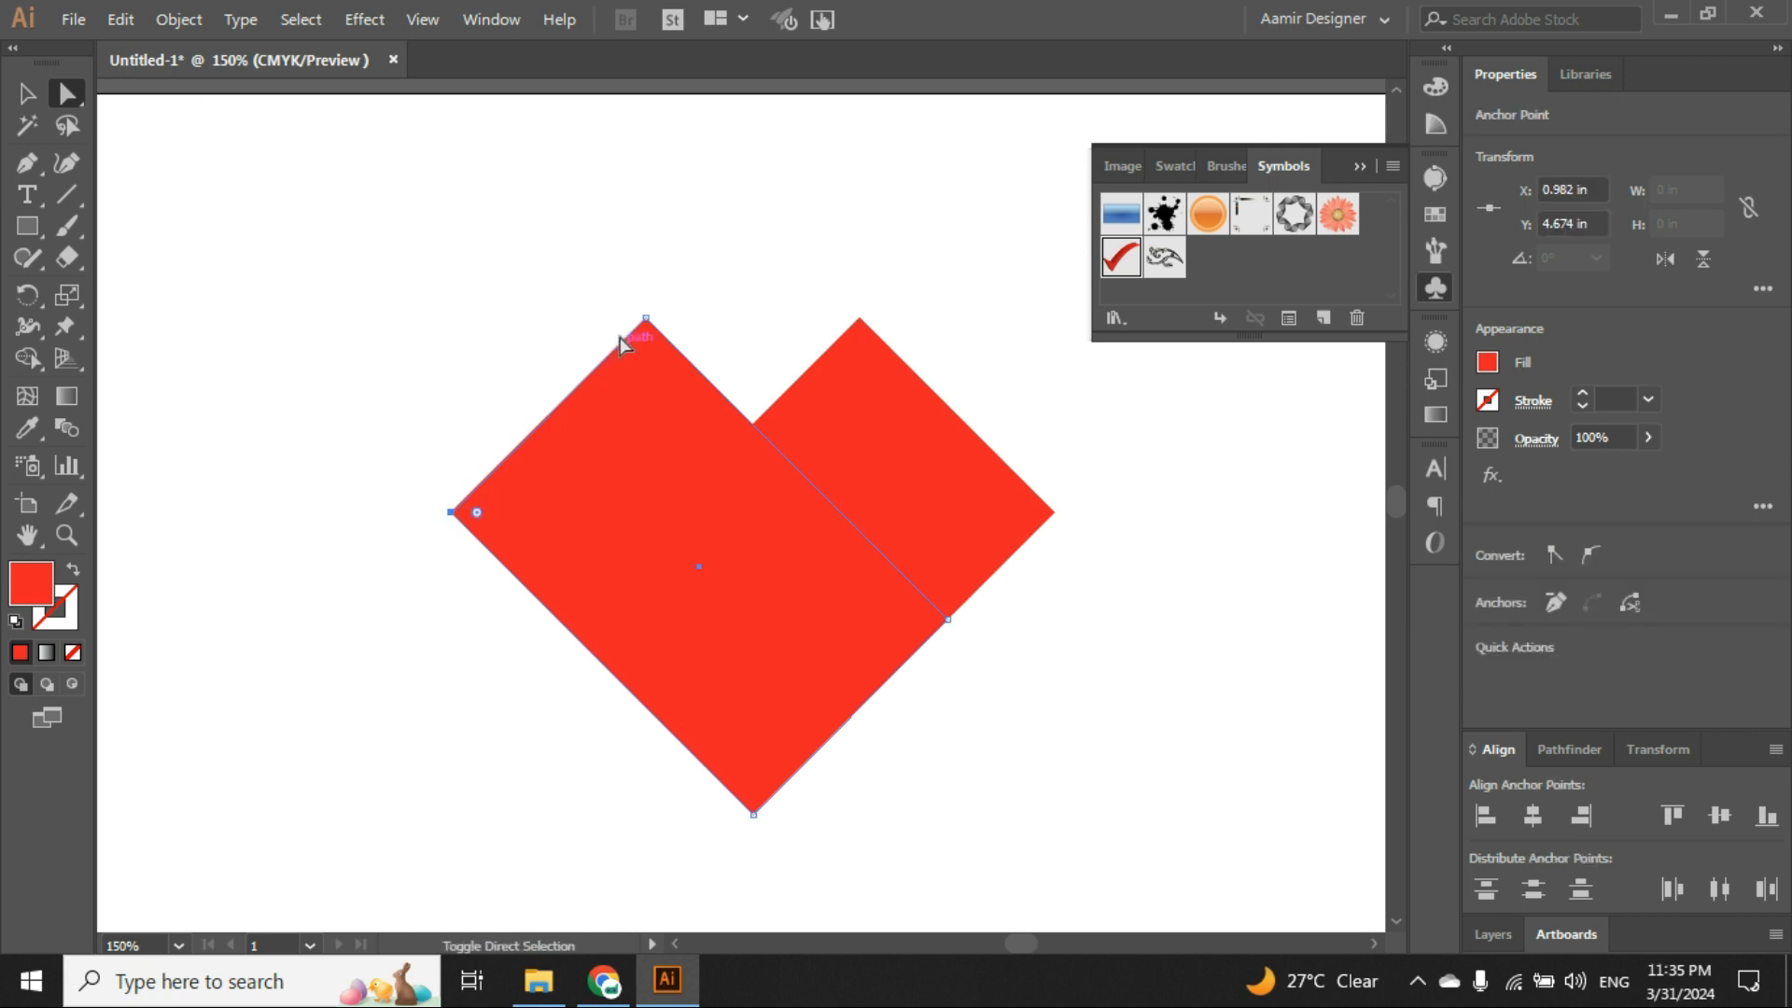
shift+click(644, 318)
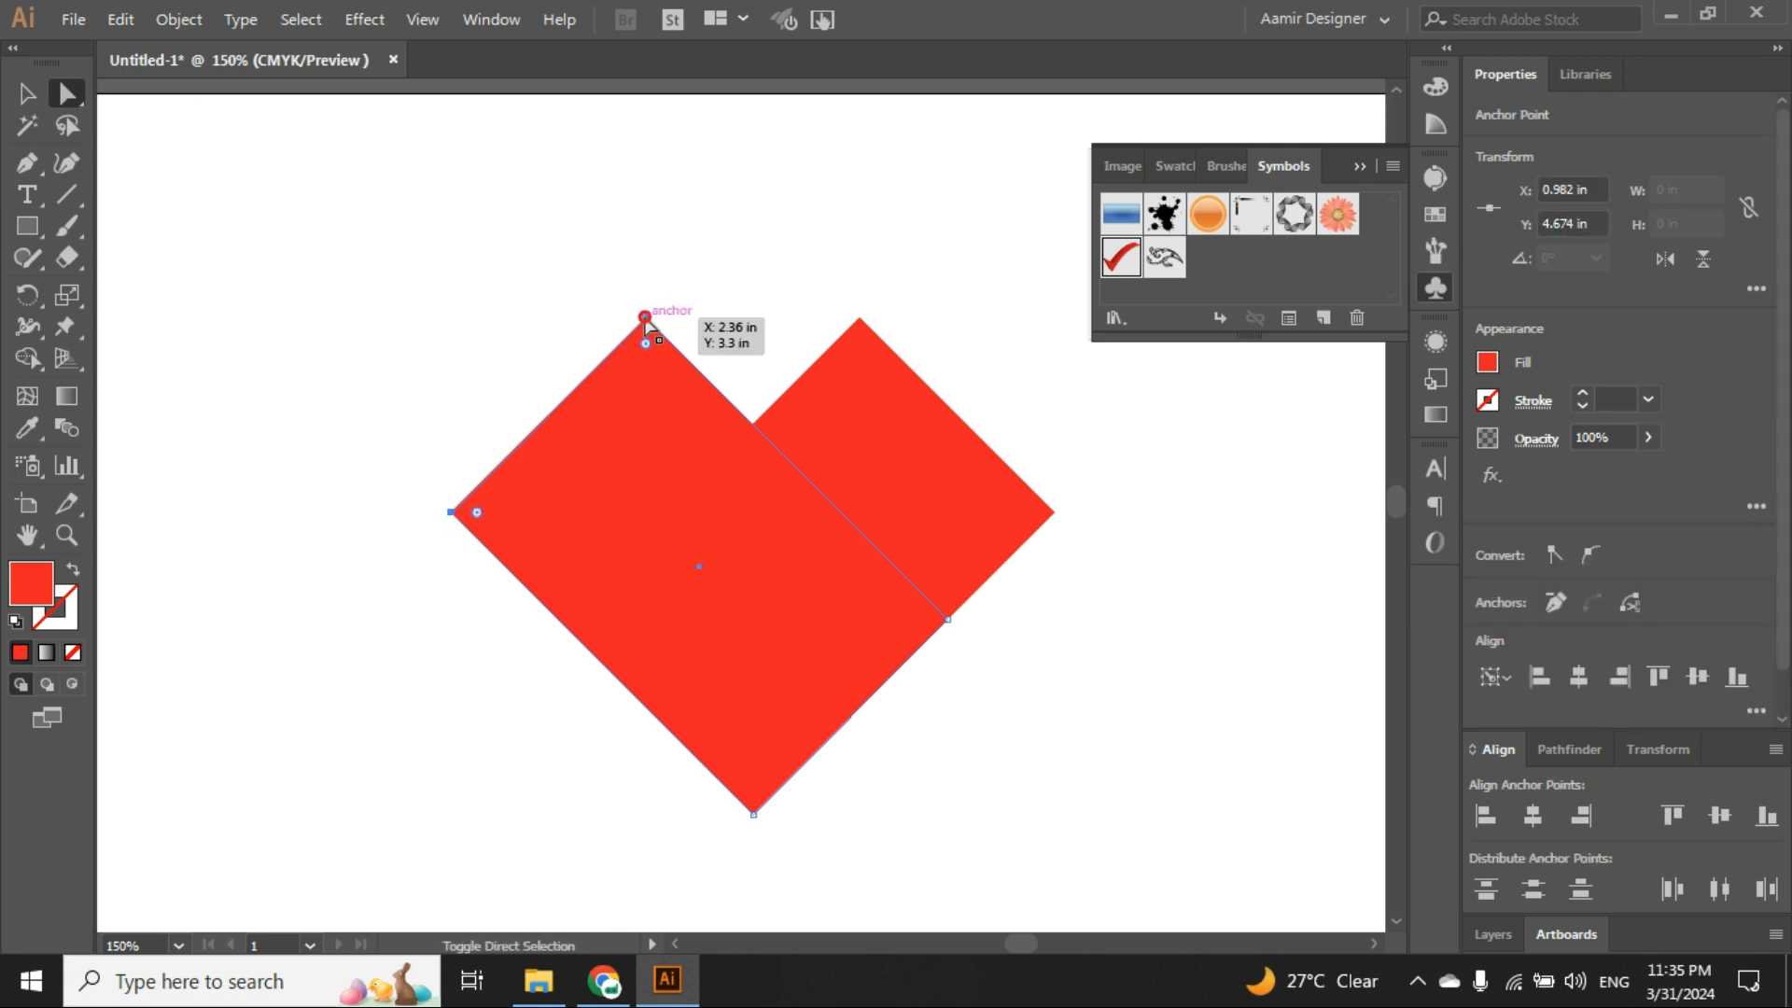
shift+click(859, 317)
shift+click(1054, 512)
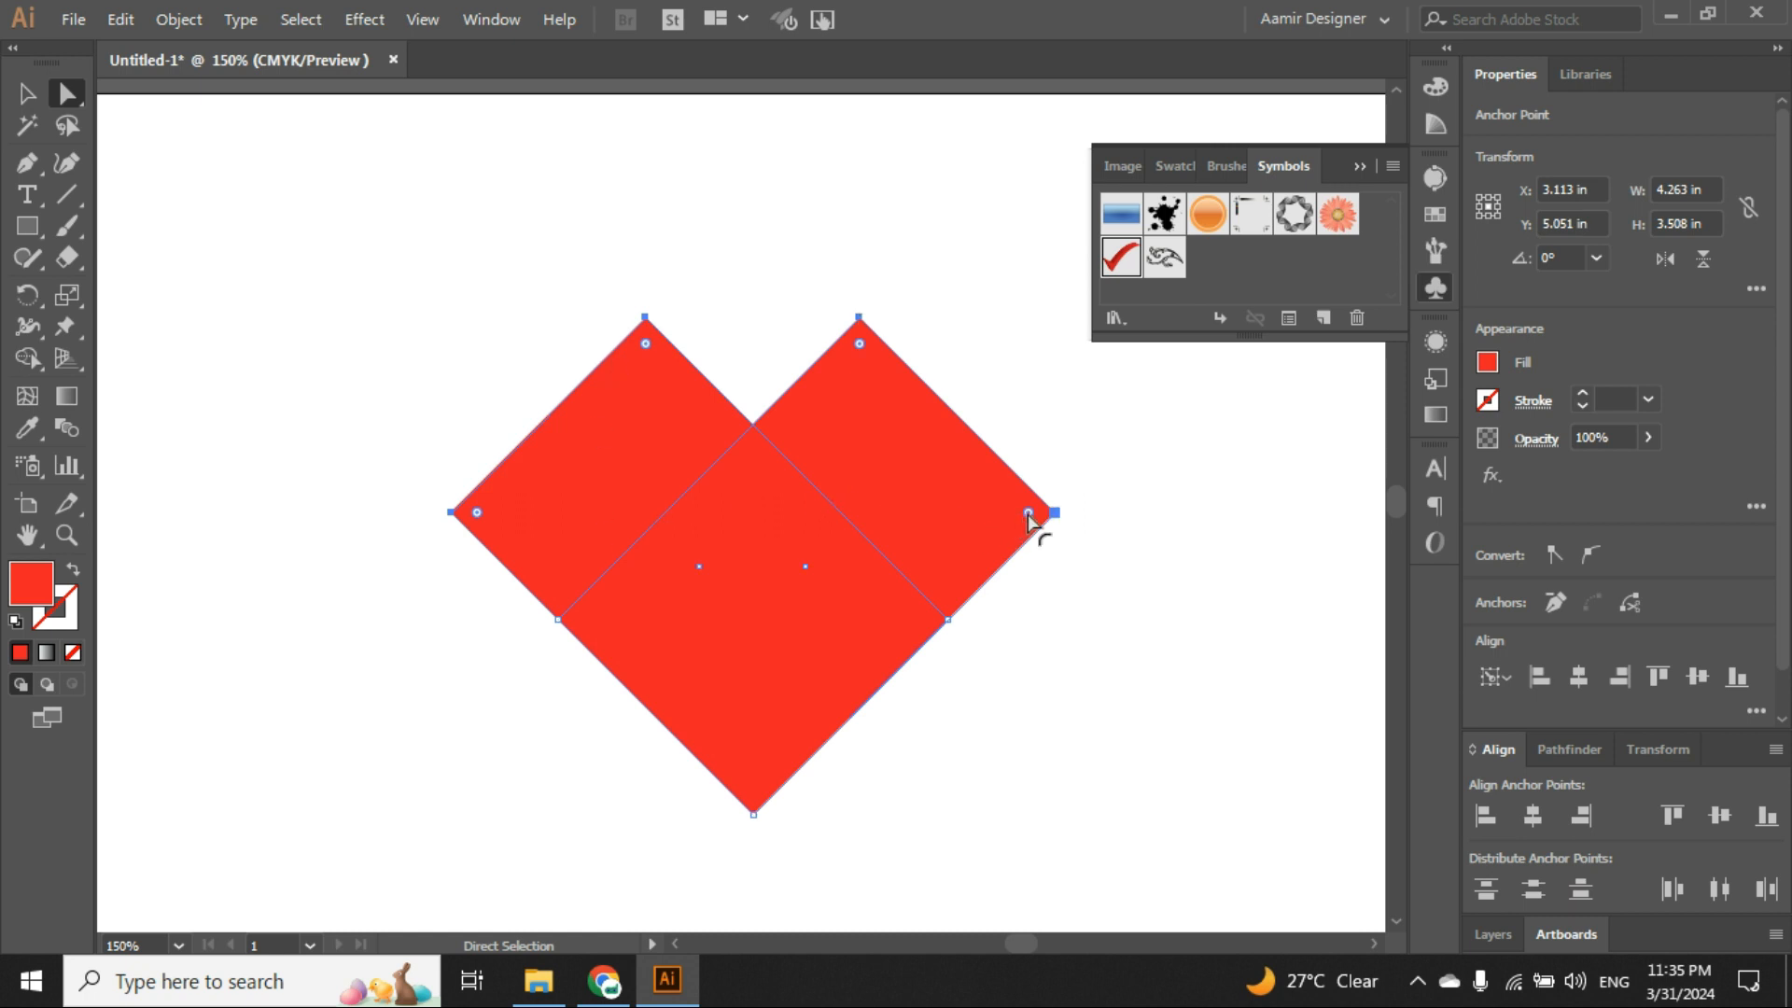
drag(1028, 520, 496, 620)
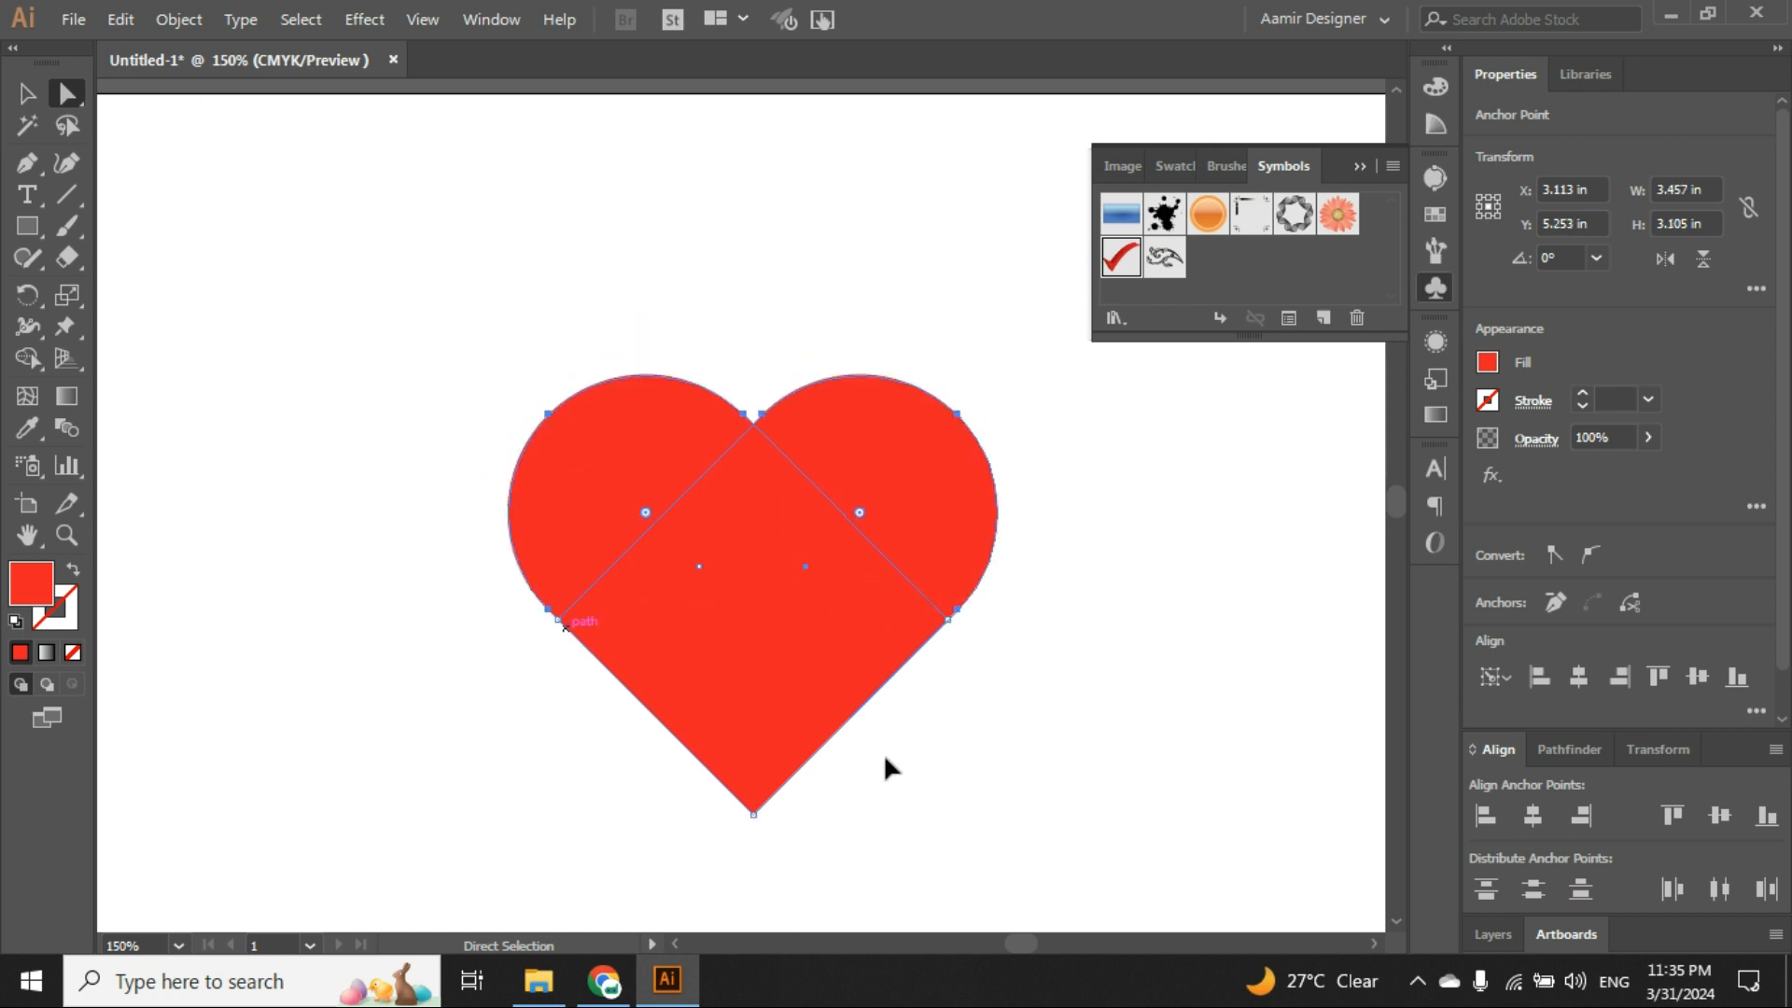
Try moving the heart's right-hand piece away from the other piece, undo it, and reselect both pieces.
key(v)
drag(1089, 812, 466, 337)
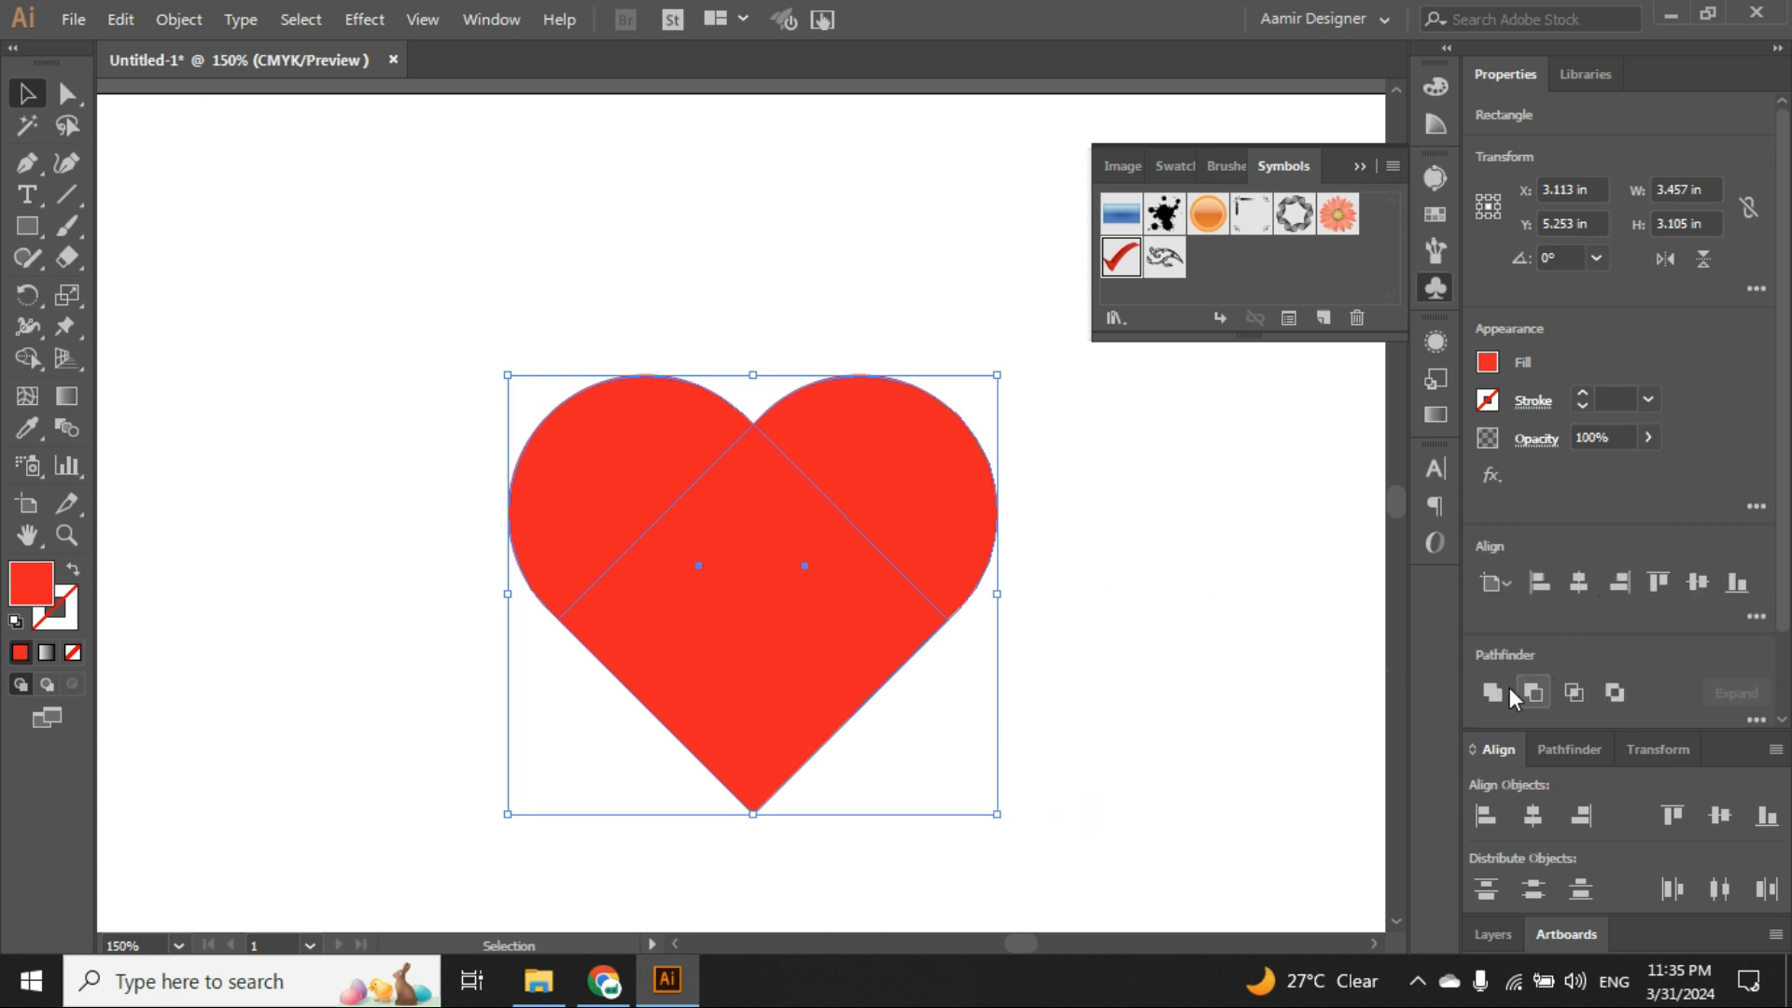
click(1174, 663)
drag(868, 442, 955, 358)
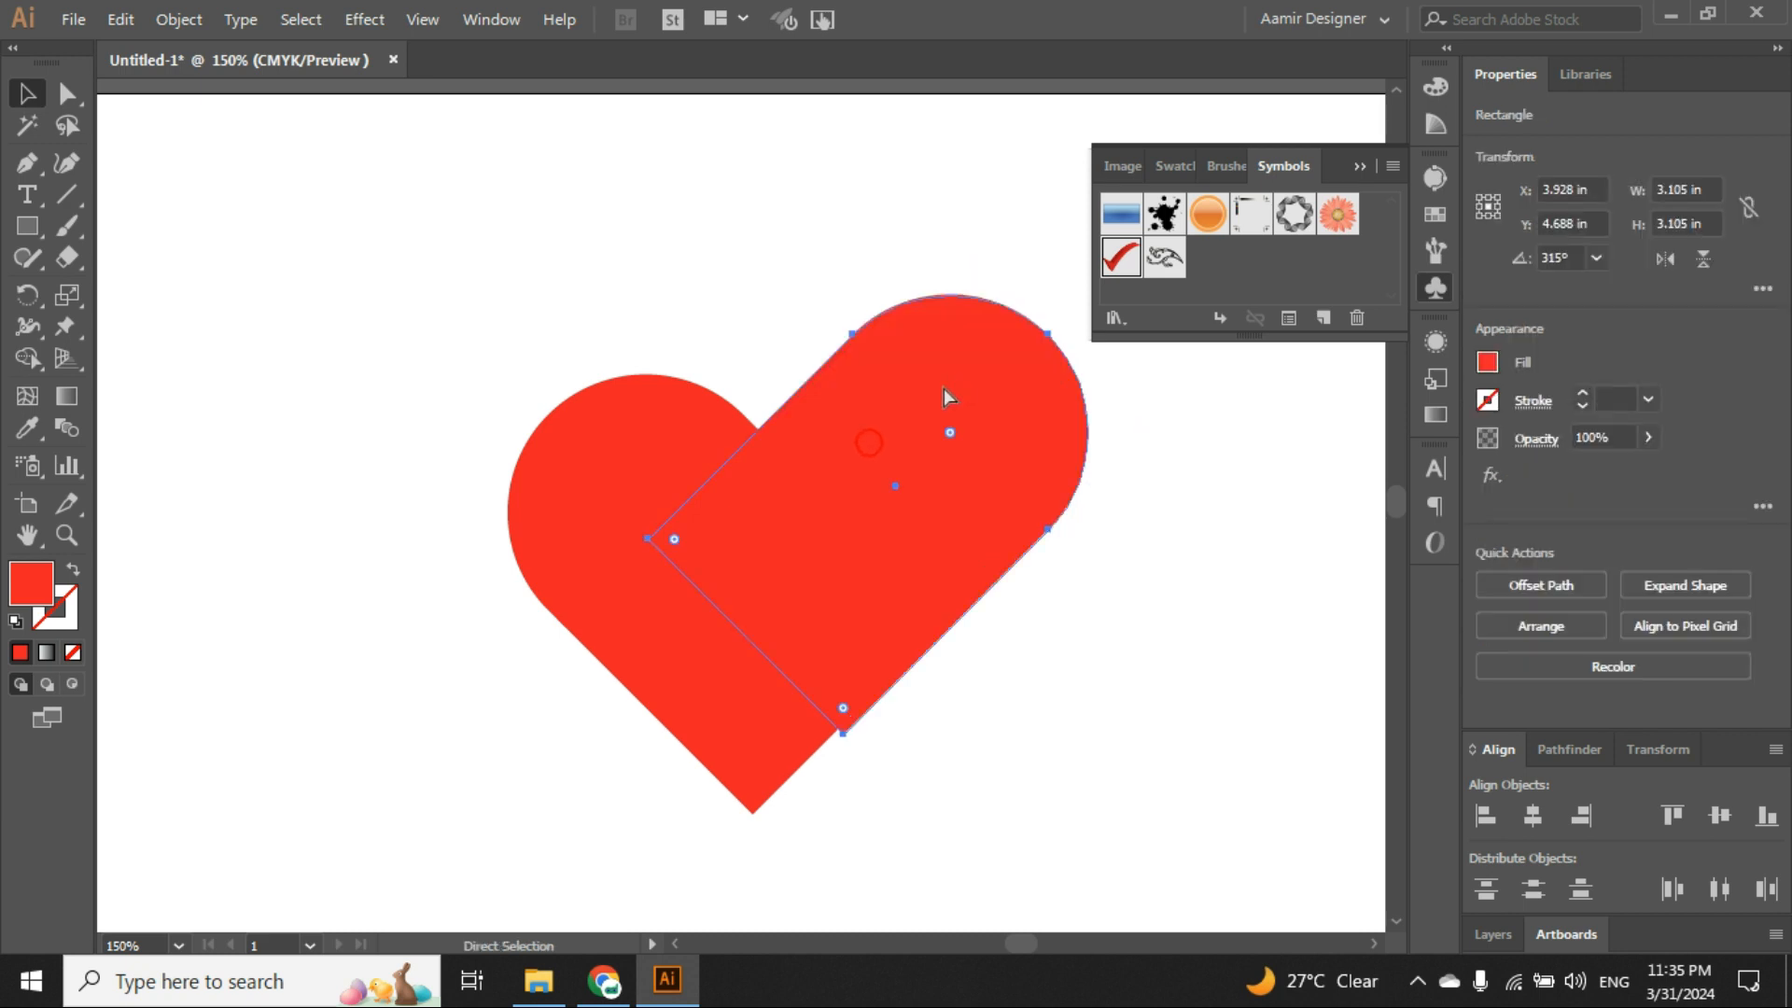
key(ctrl+z)
drag(689, 427, 965, 664)
key(ctrl+z)
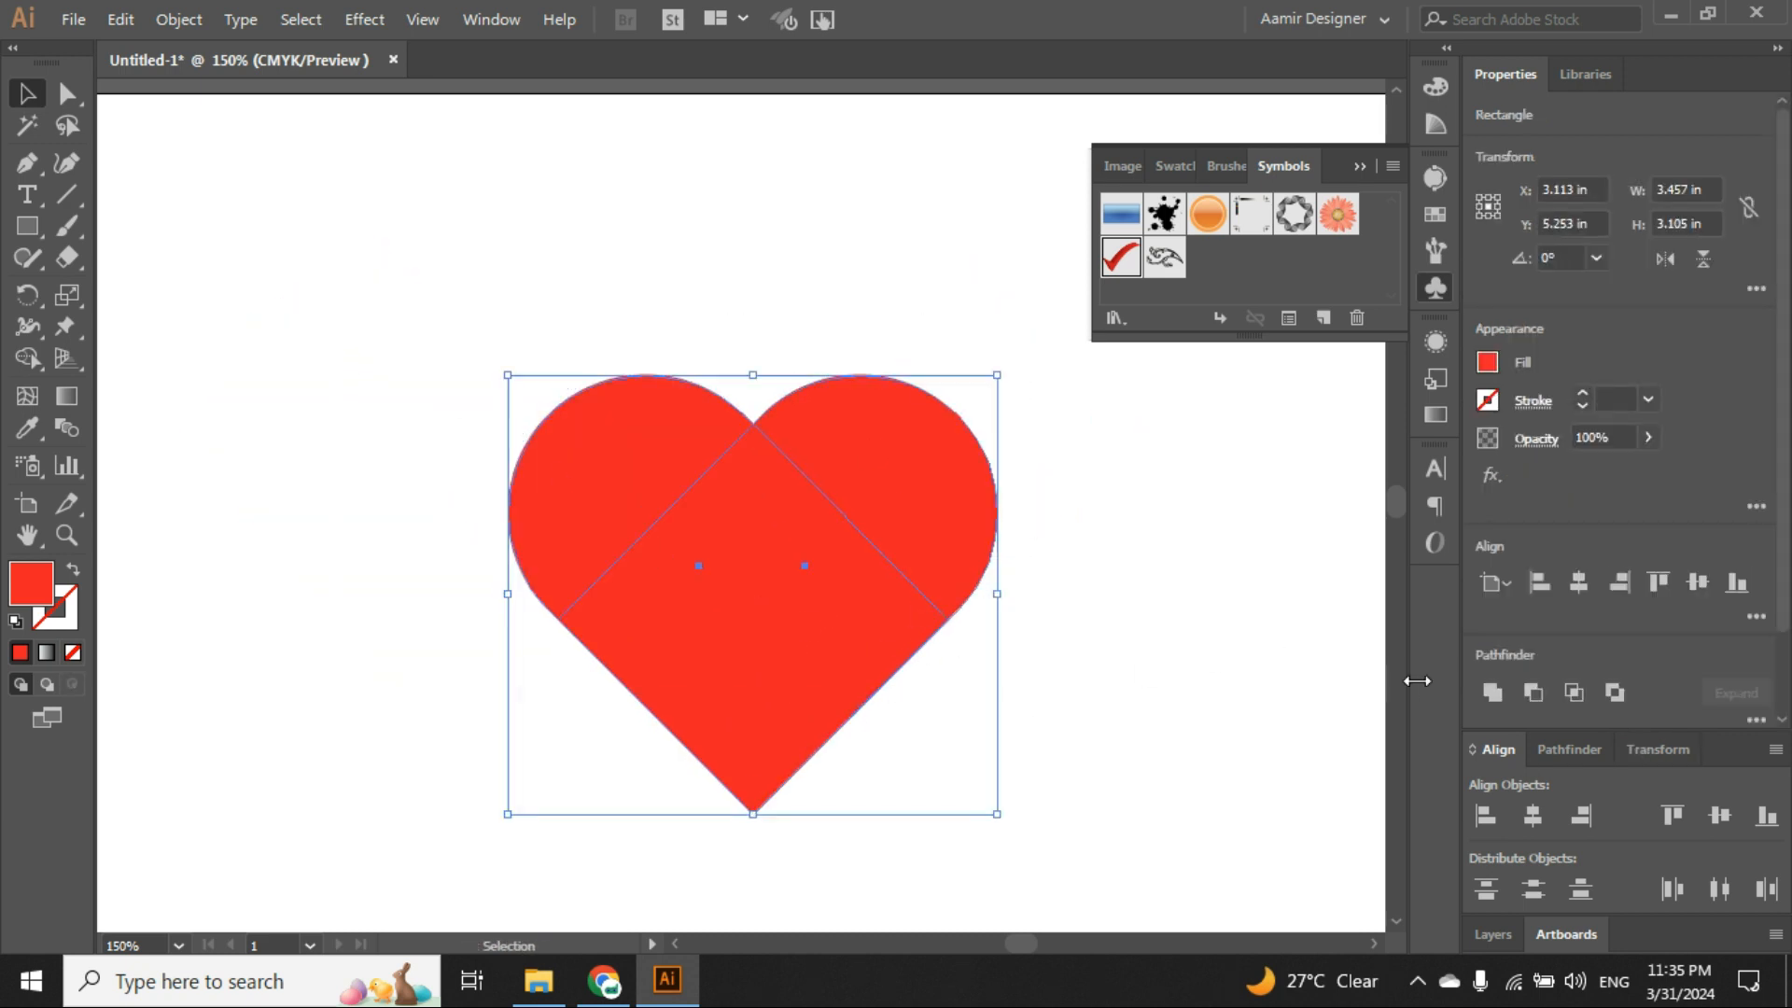
Unite the two overlapping pieces into a single heart path, keeping it in its current position.
click(1492, 696)
click(1060, 609)
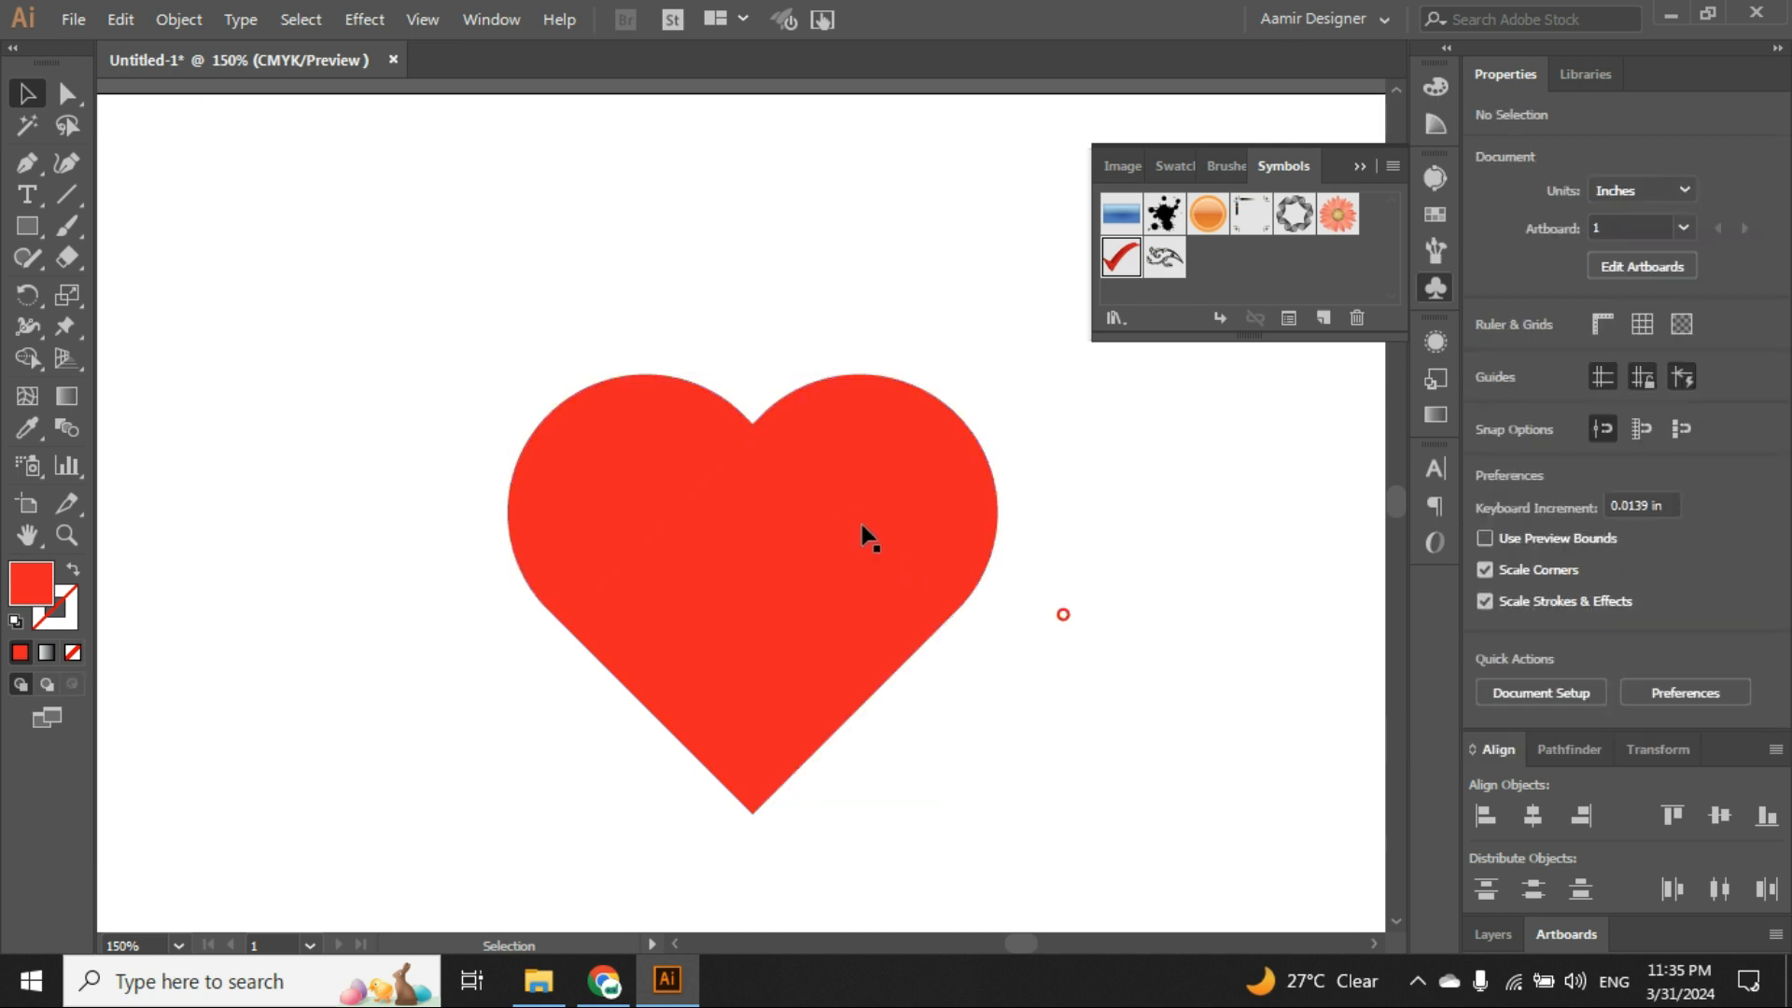
drag(844, 505, 378, 474)
key(ctrl+z)
Scale the heart down proportionally about its centre to about 0.54 in wide and 0.49 in high, and keep it selected.
scroll(668, 500, down, 2)
drag(780, 553, 800, 516)
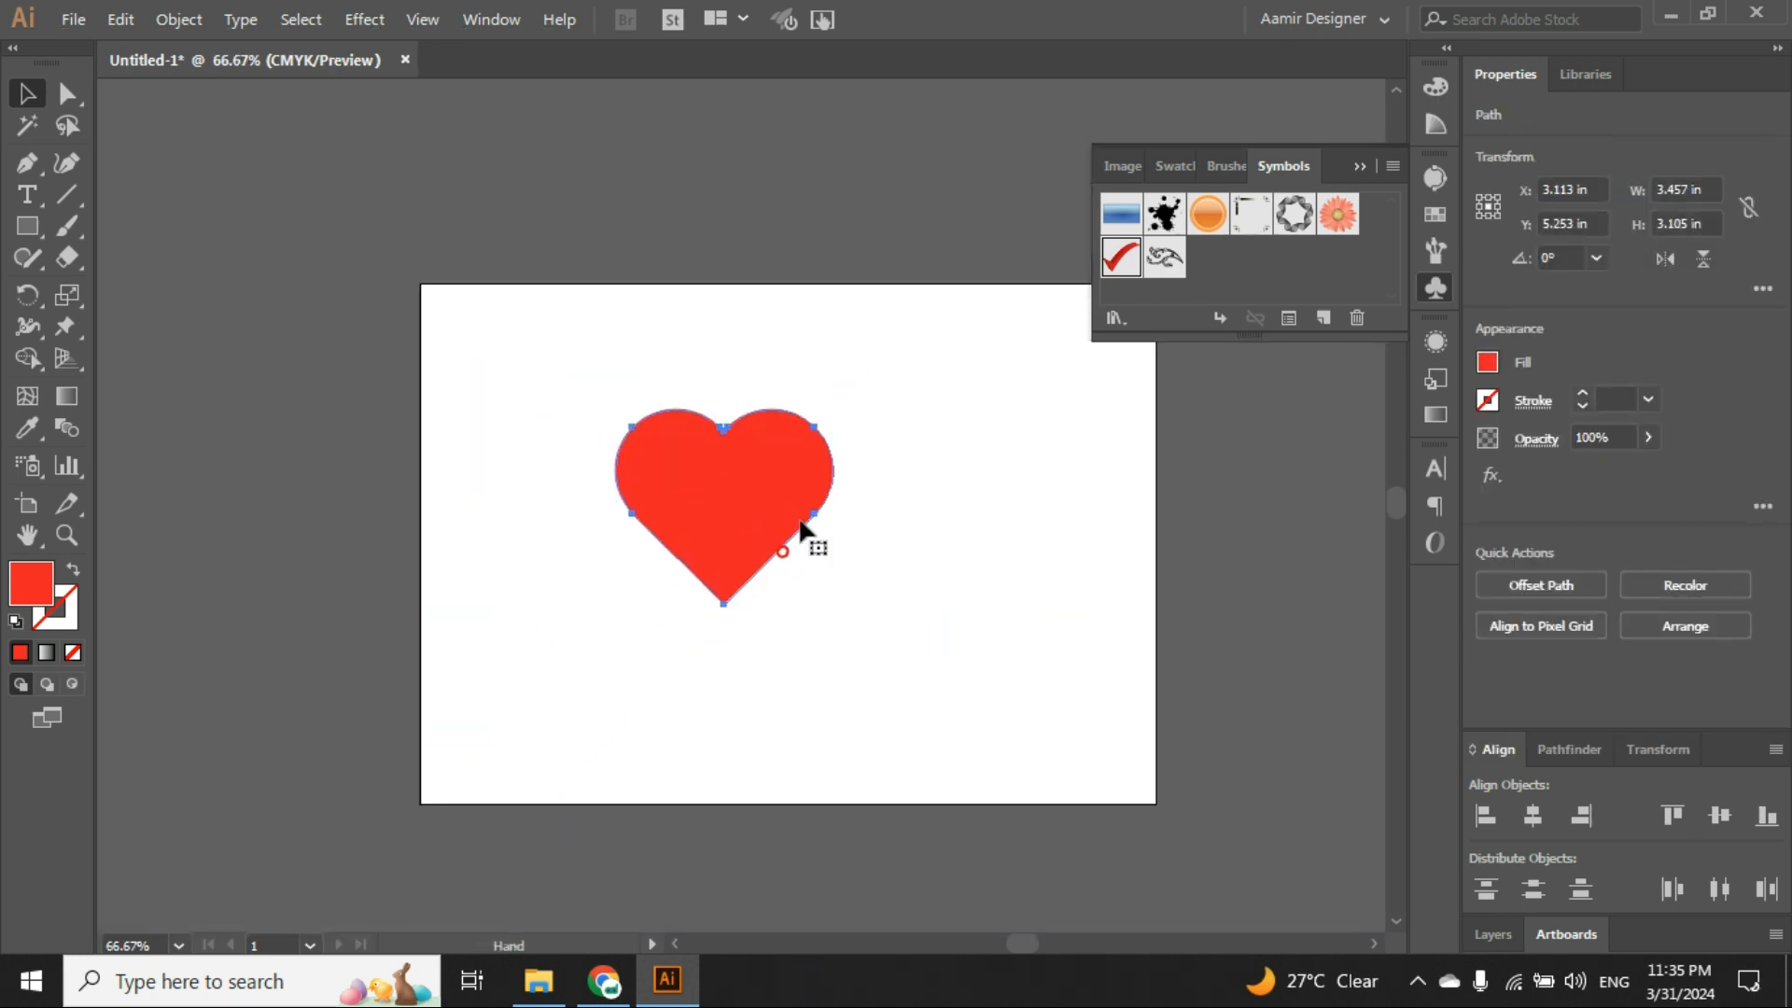
scroll(763, 455, up, 2)
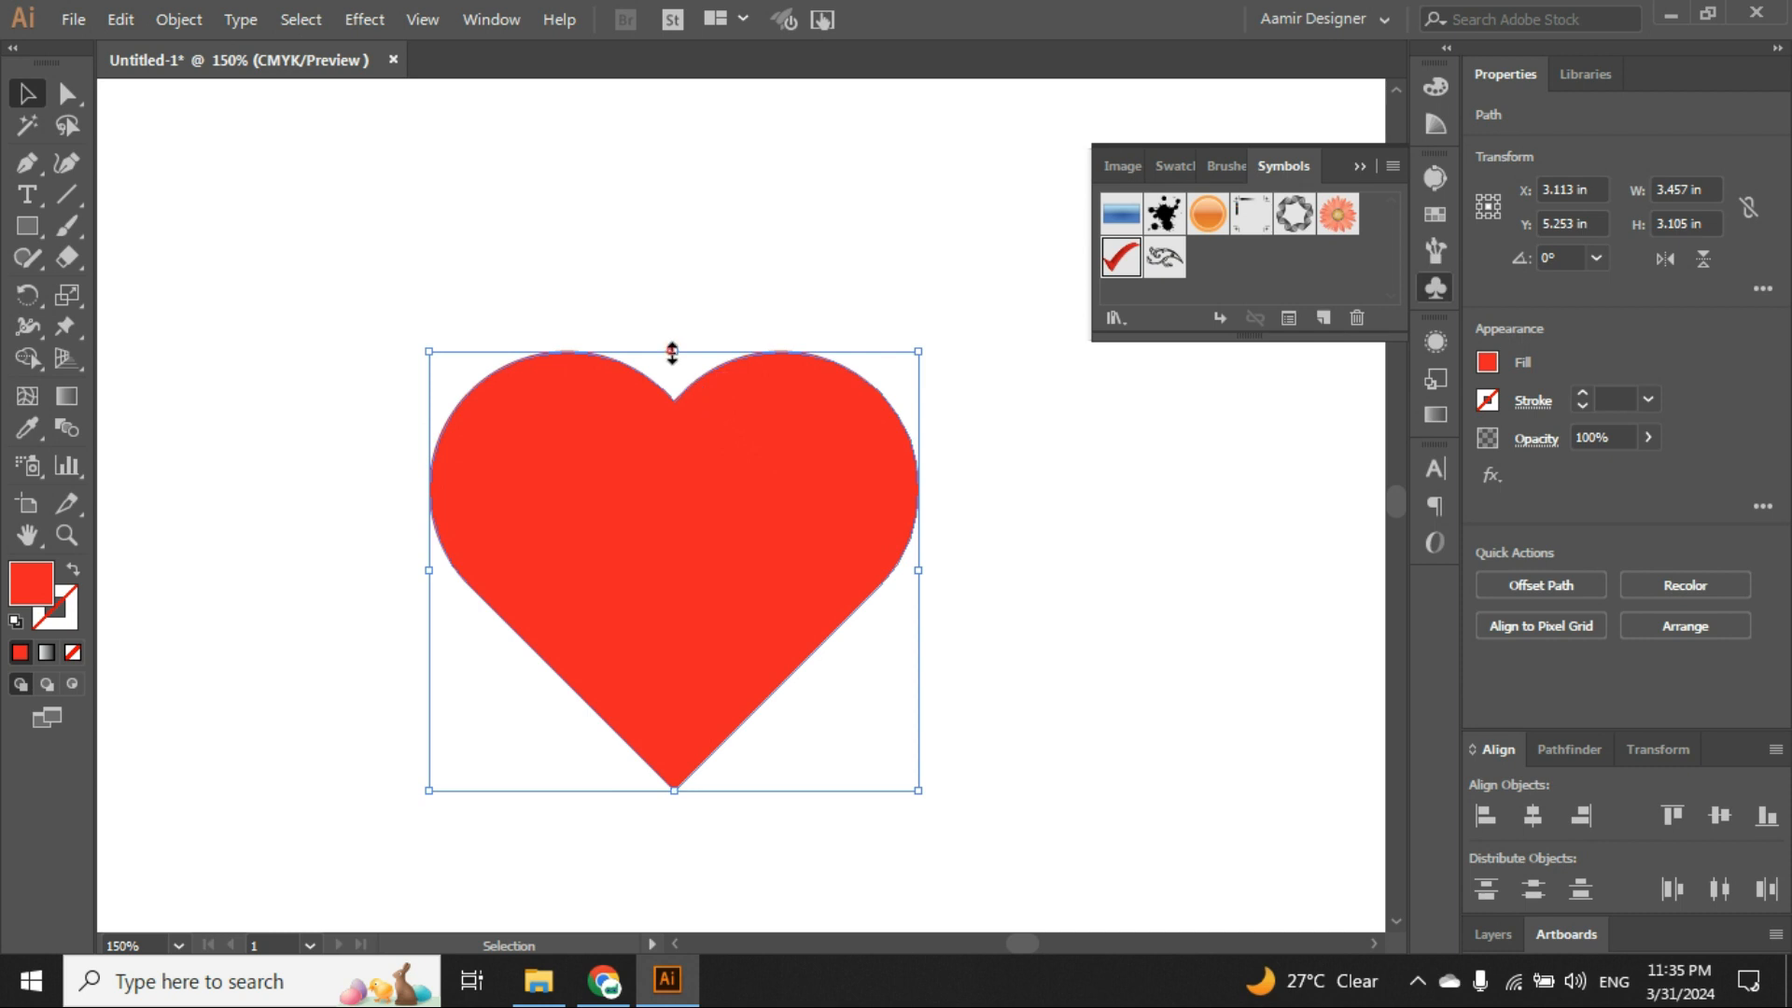
drag(672, 352, 653, 536)
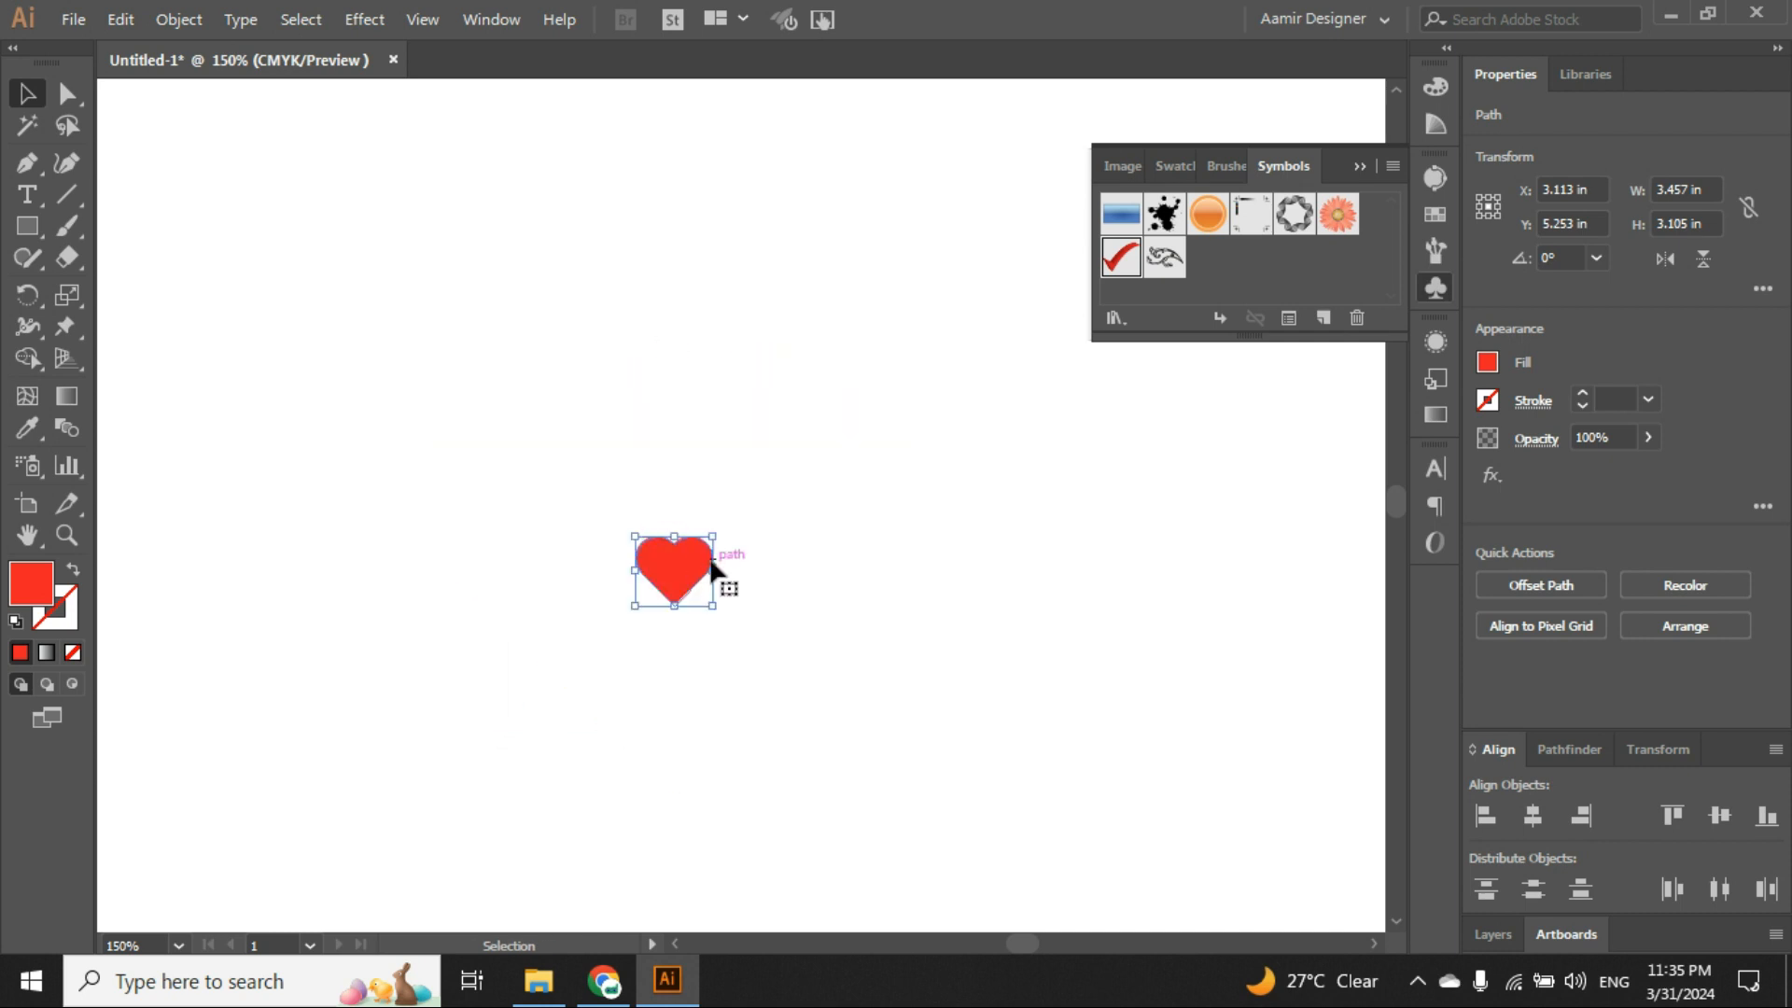
click(763, 611)
scroll(761, 609, down, 2)
drag(833, 689, 606, 457)
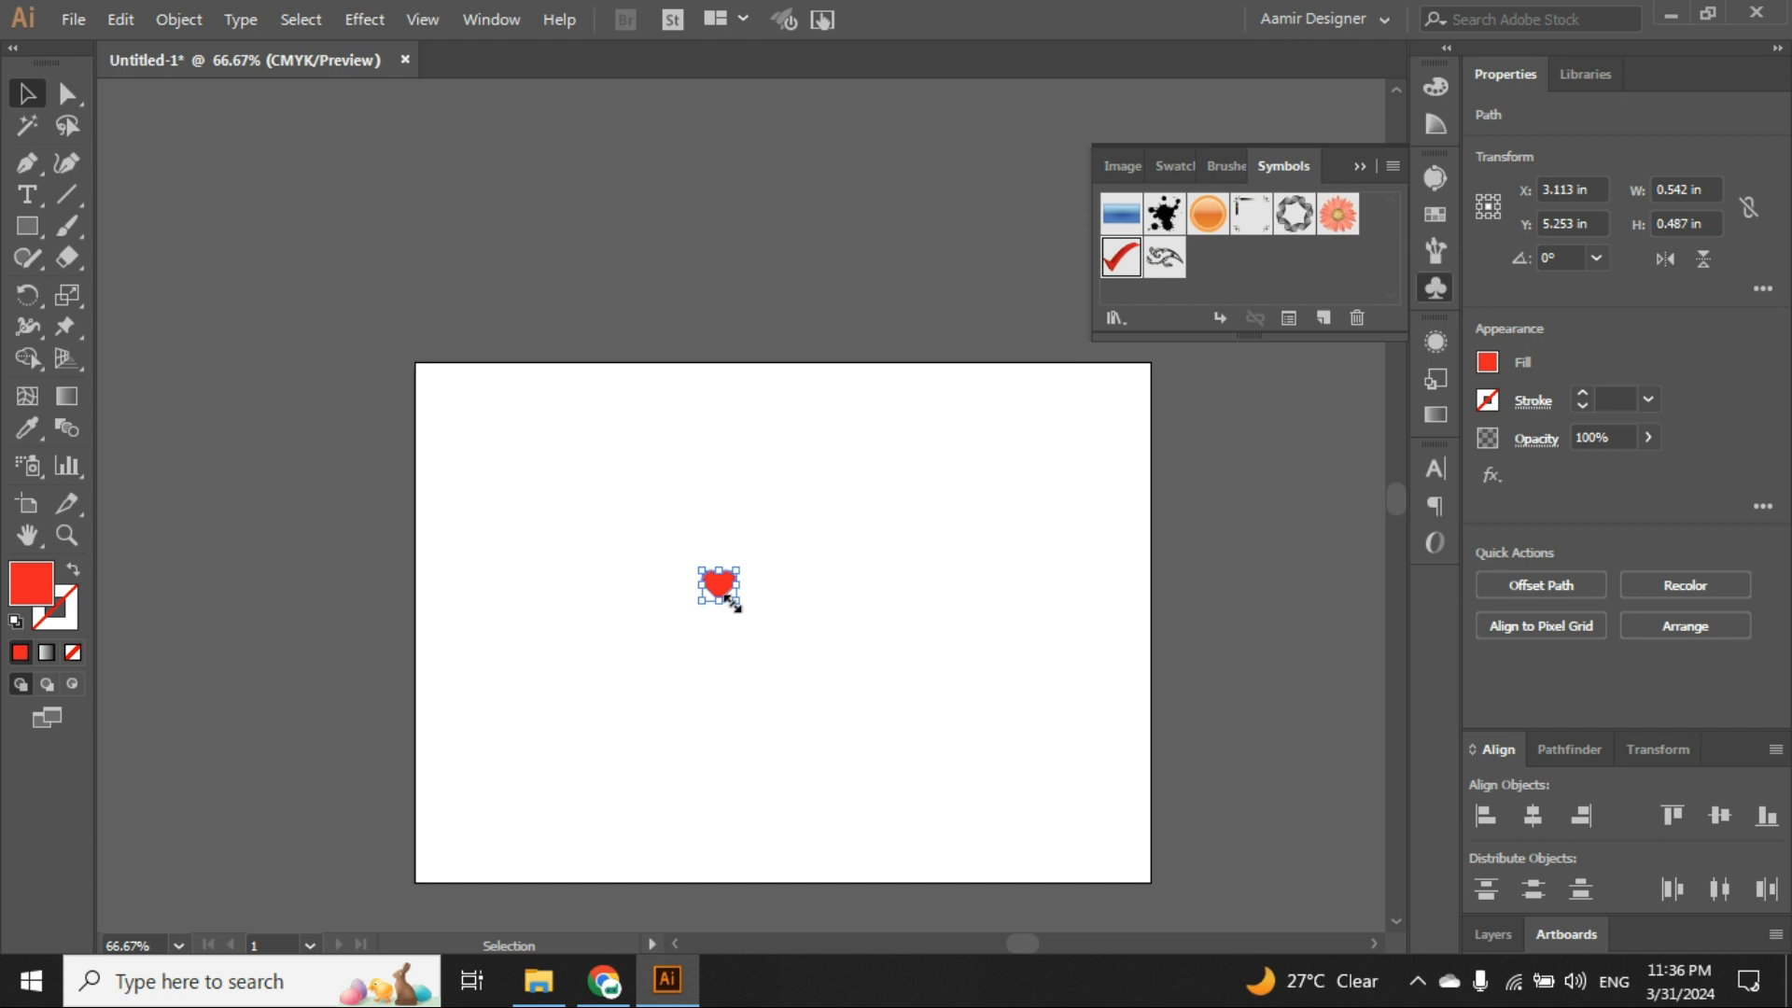
Save the selected heart as a new dynamic symbol named Heart with the Movie Clip export type.
scroll(733, 603, up, 2)
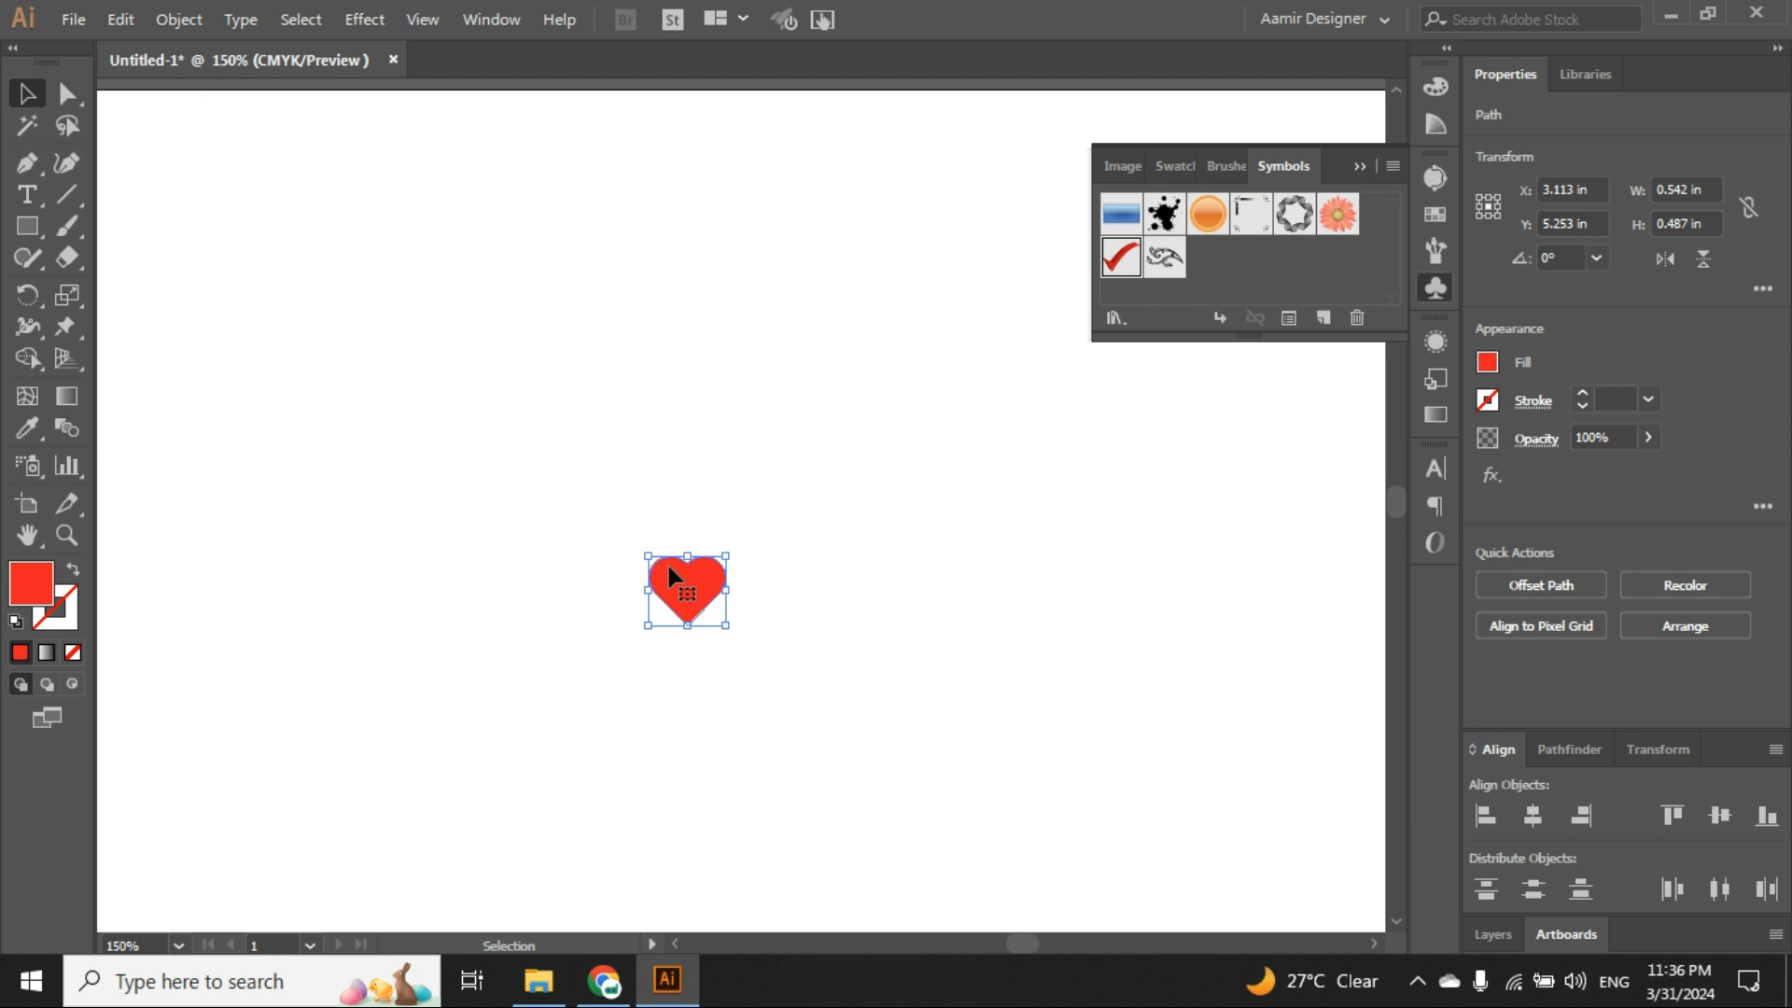
drag(686, 583, 1242, 238)
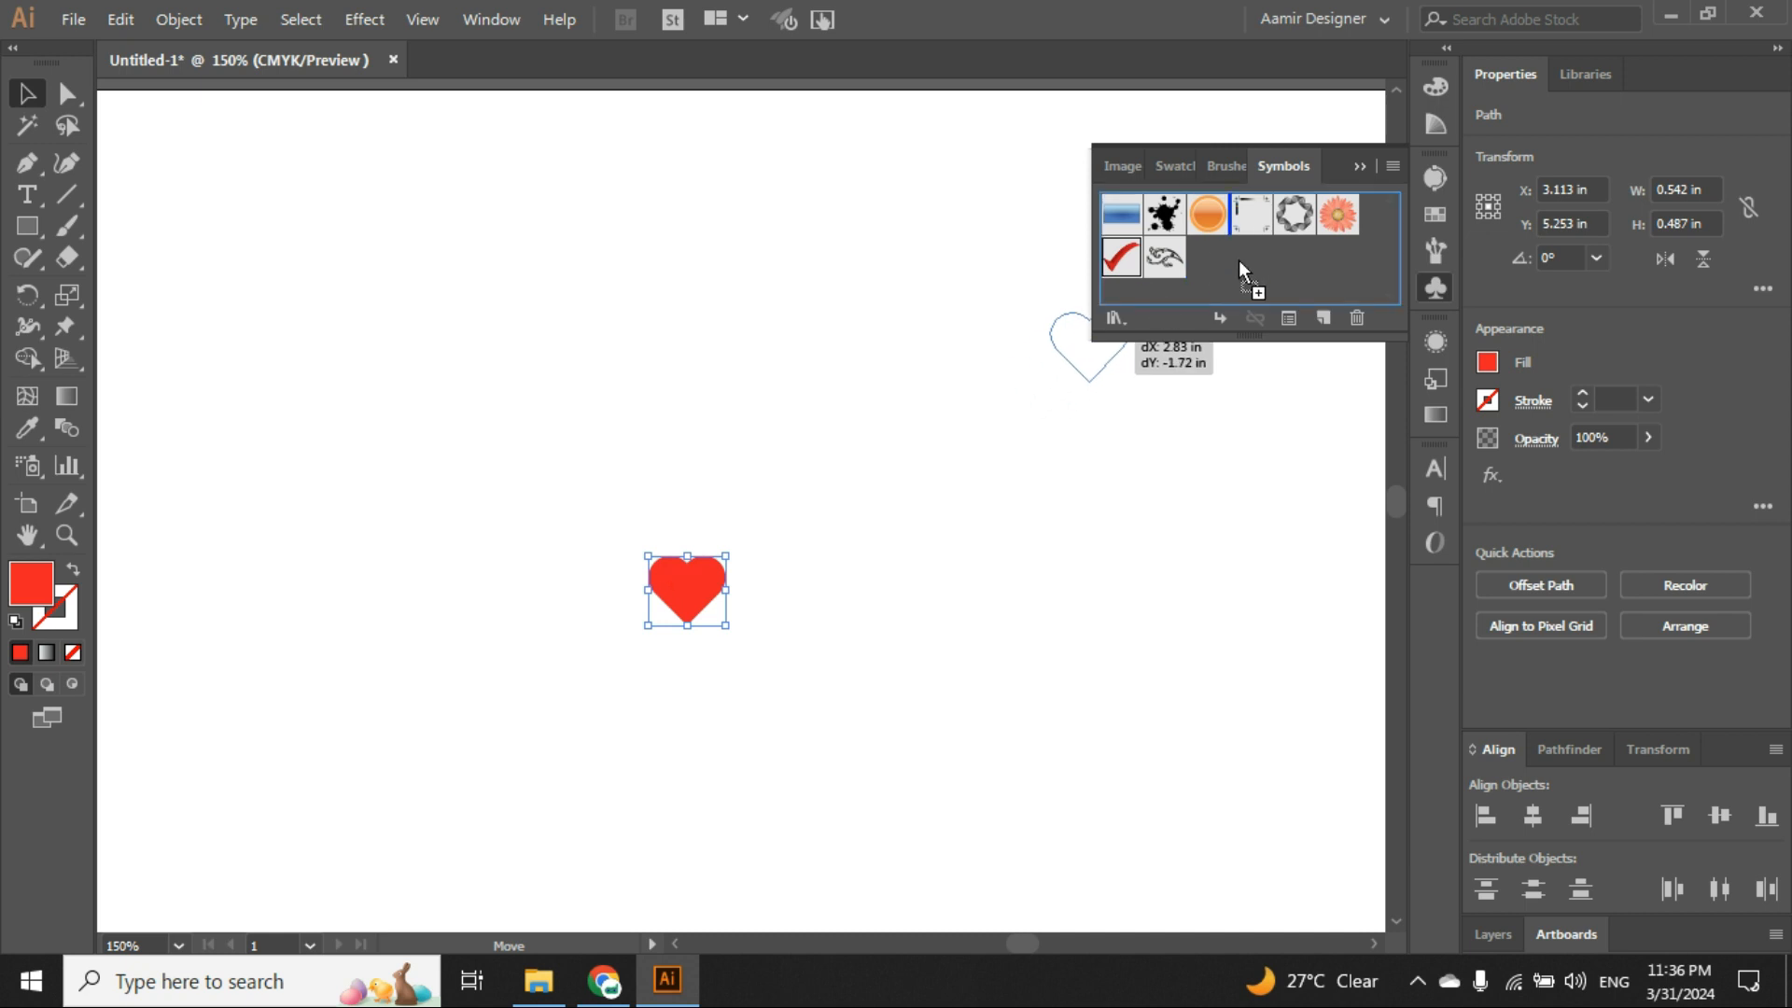
drag(1229, 270, 1229, 271)
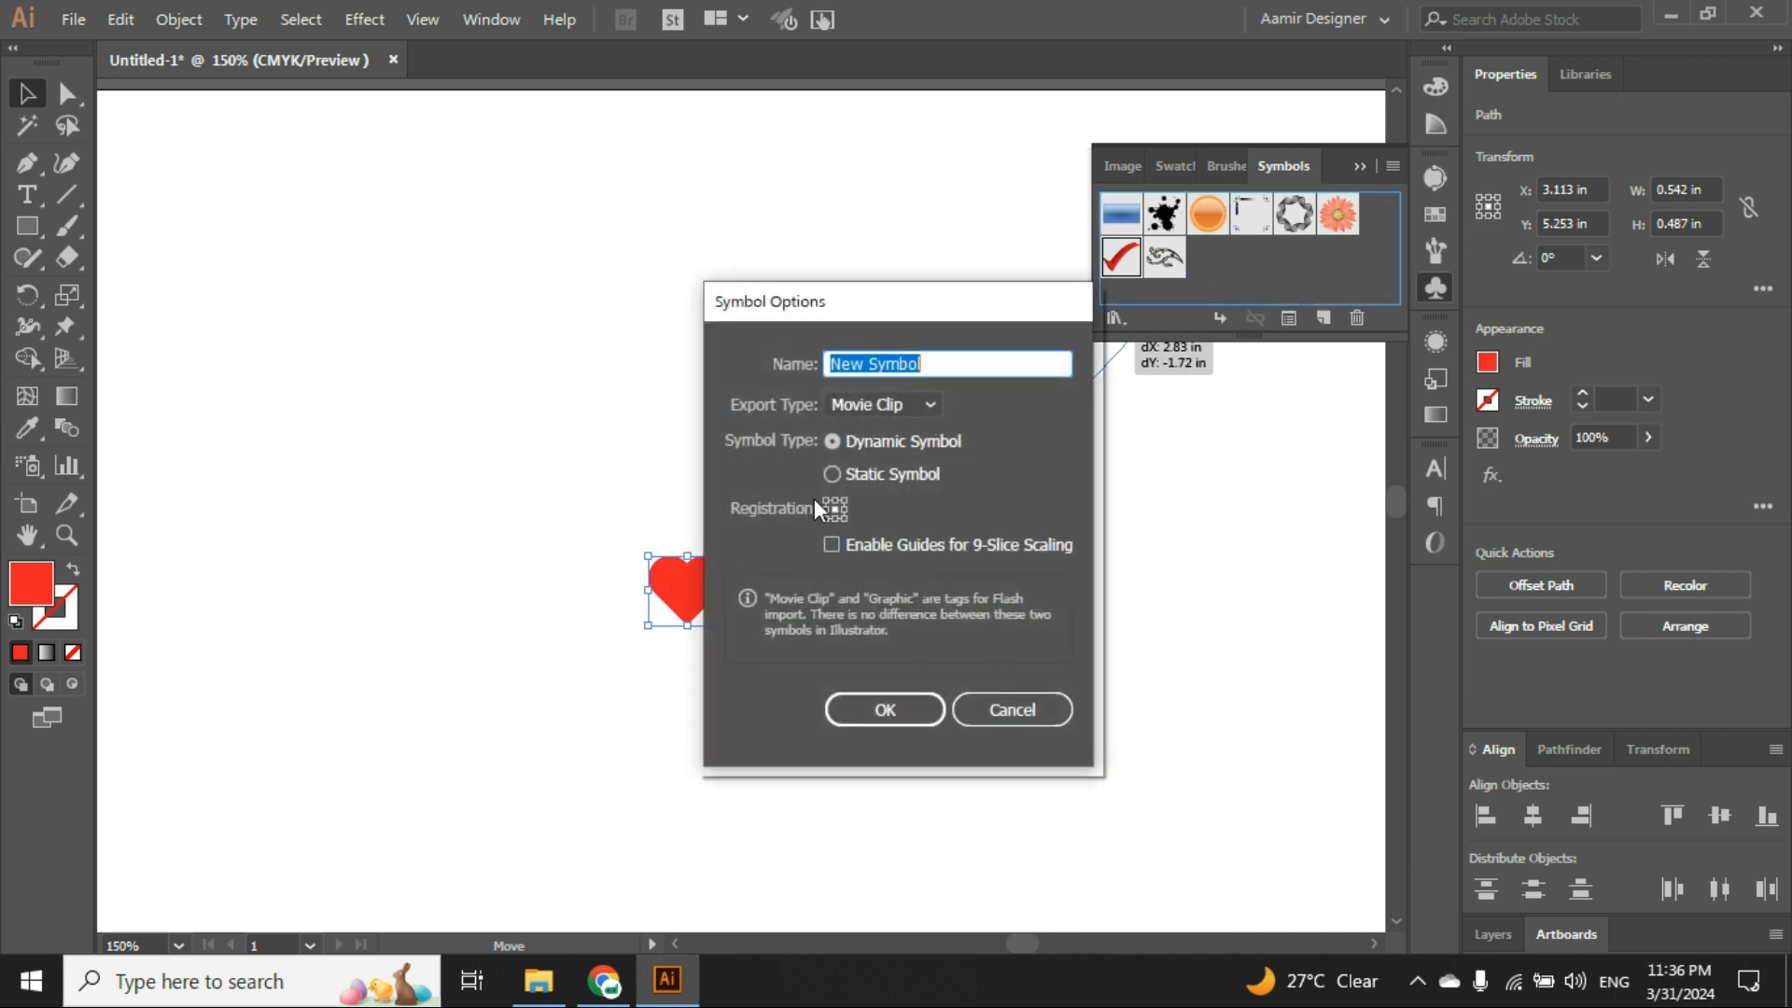
drag(866, 318, 868, 228)
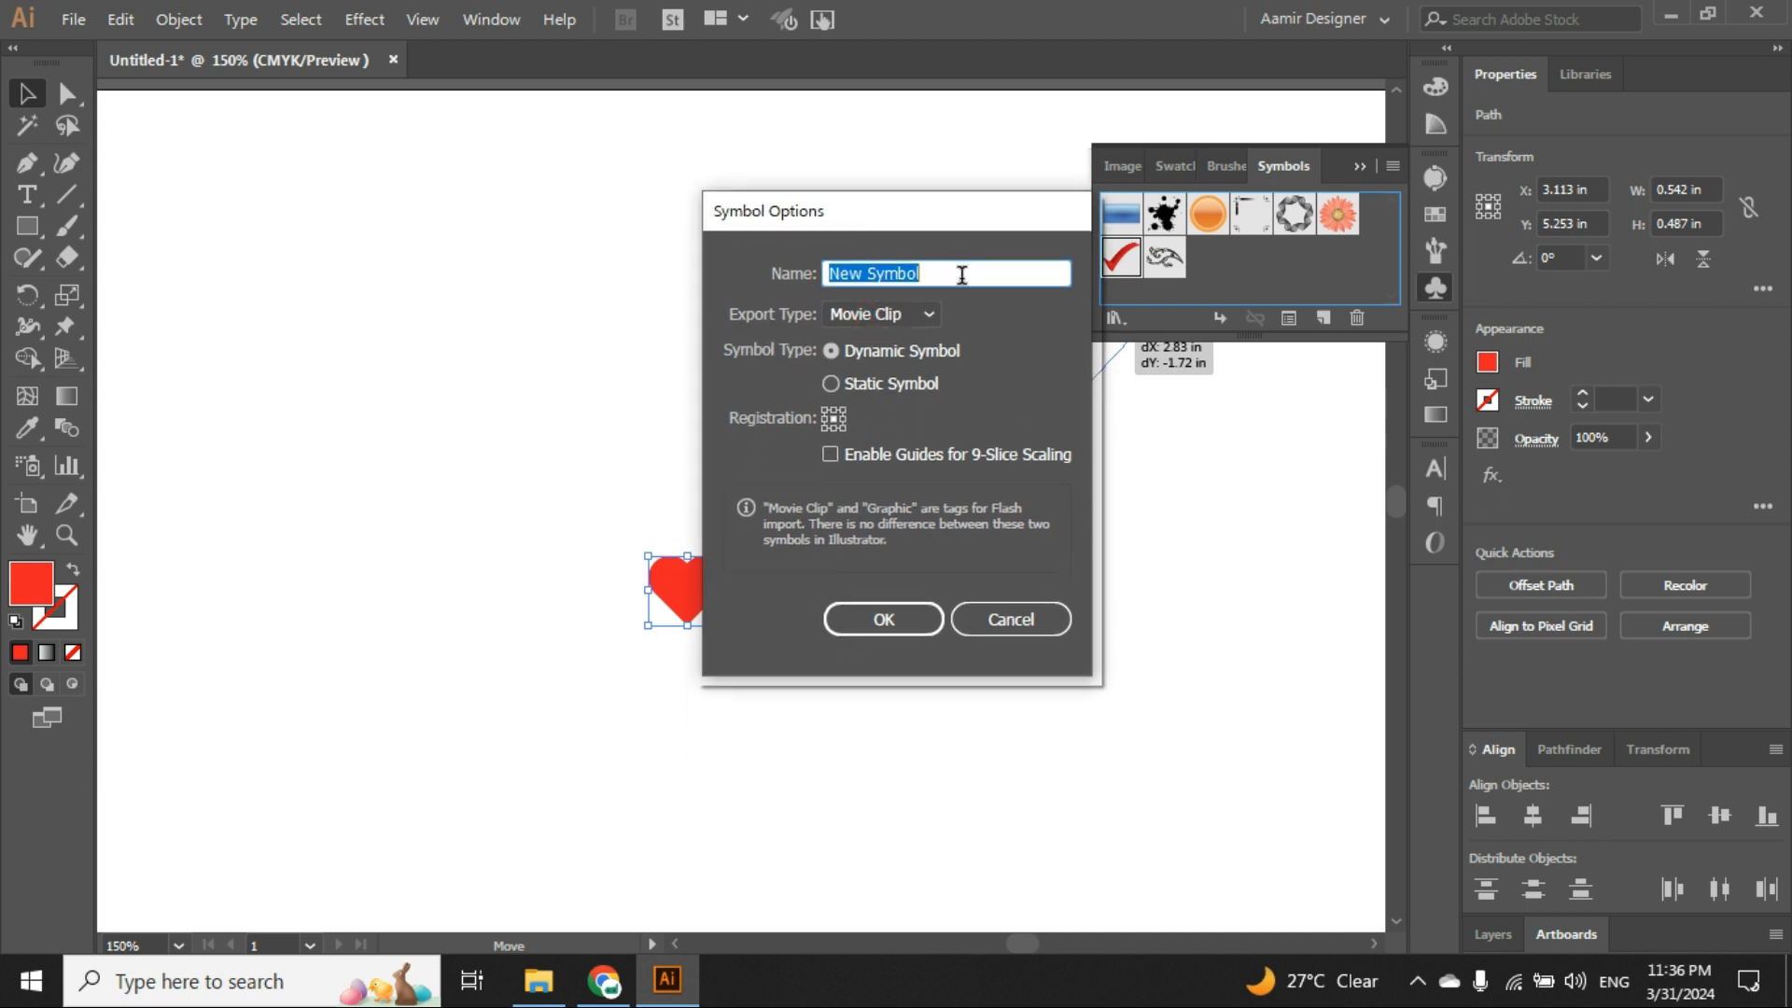
text(Heart)
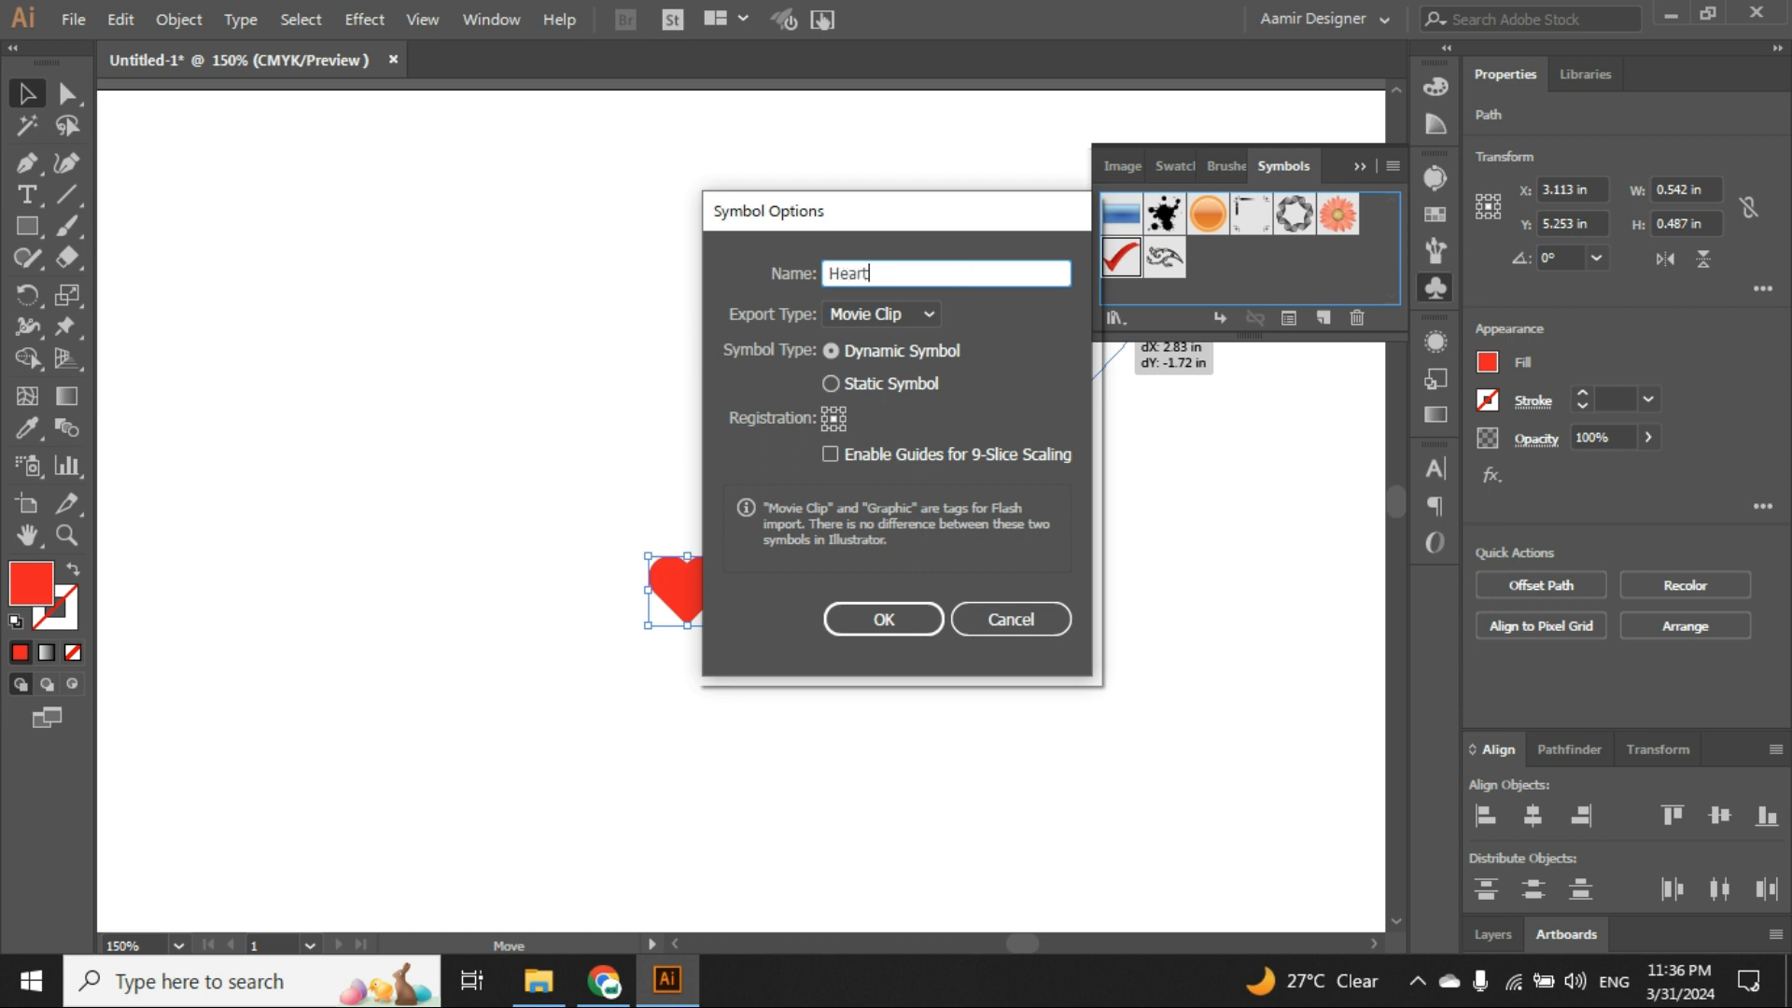
click(886, 625)
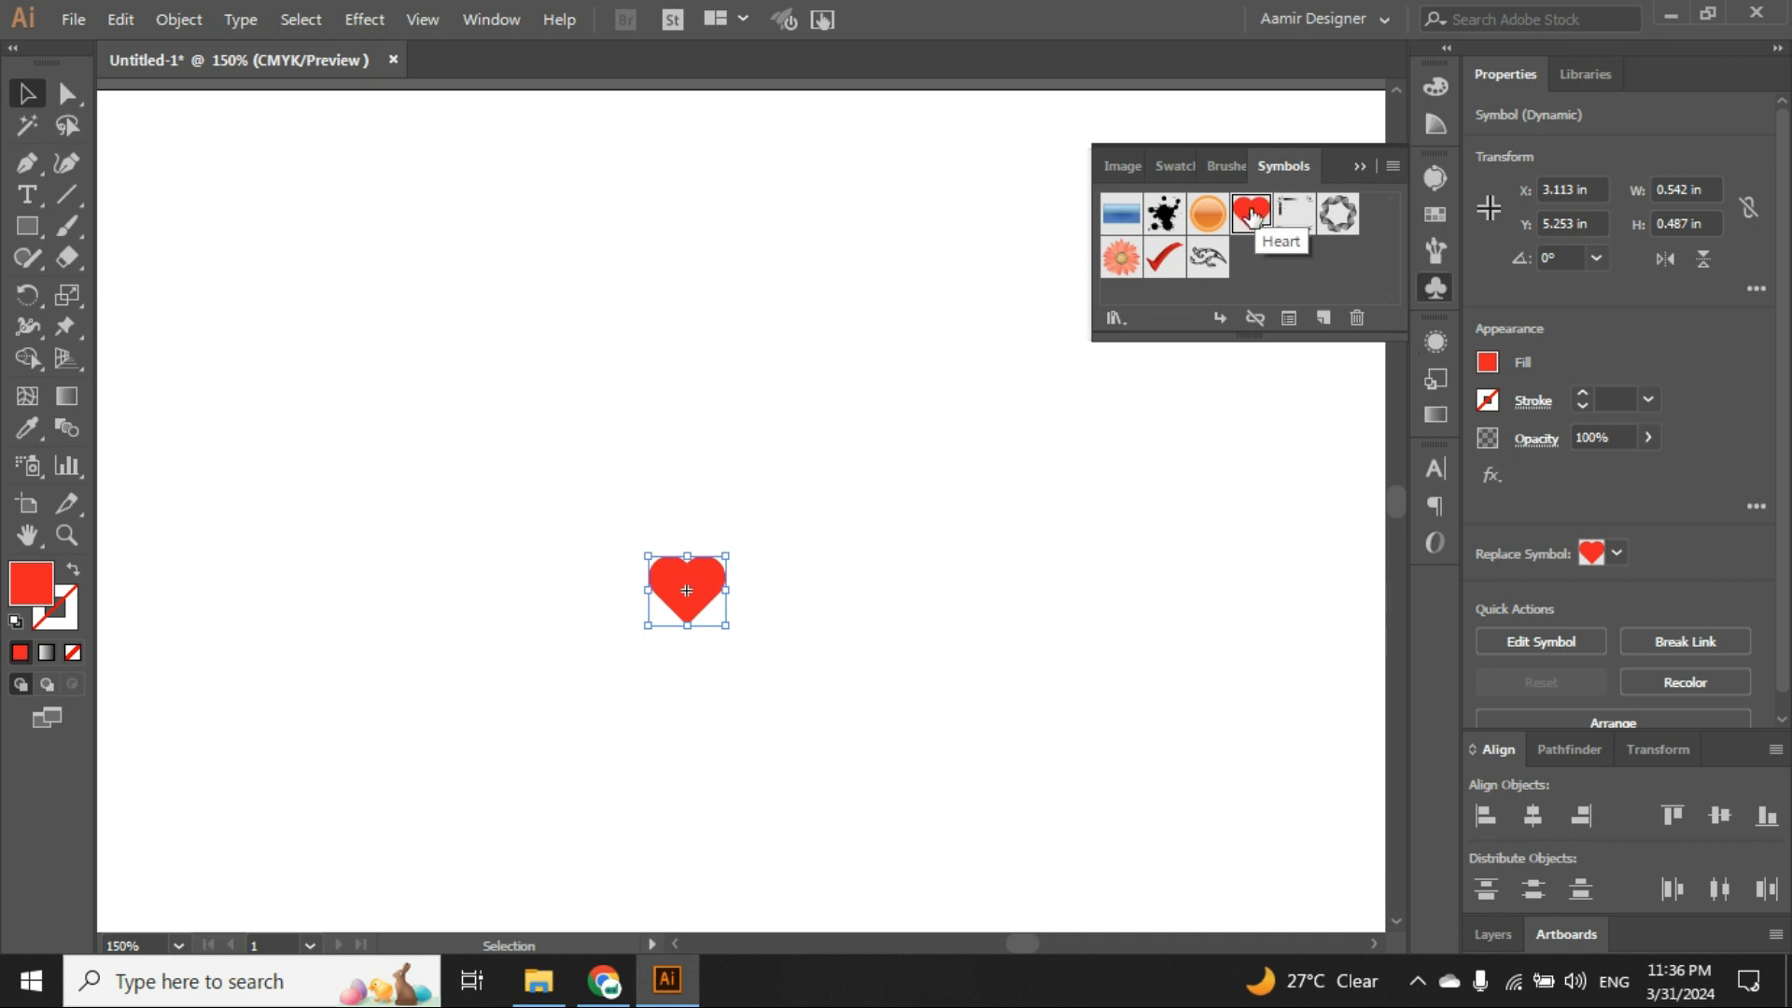
Break the artboard heart's link to its symbol, and open the options for making it a new symbol before cancelling them.
drag(845, 700, 512, 439)
click(1253, 317)
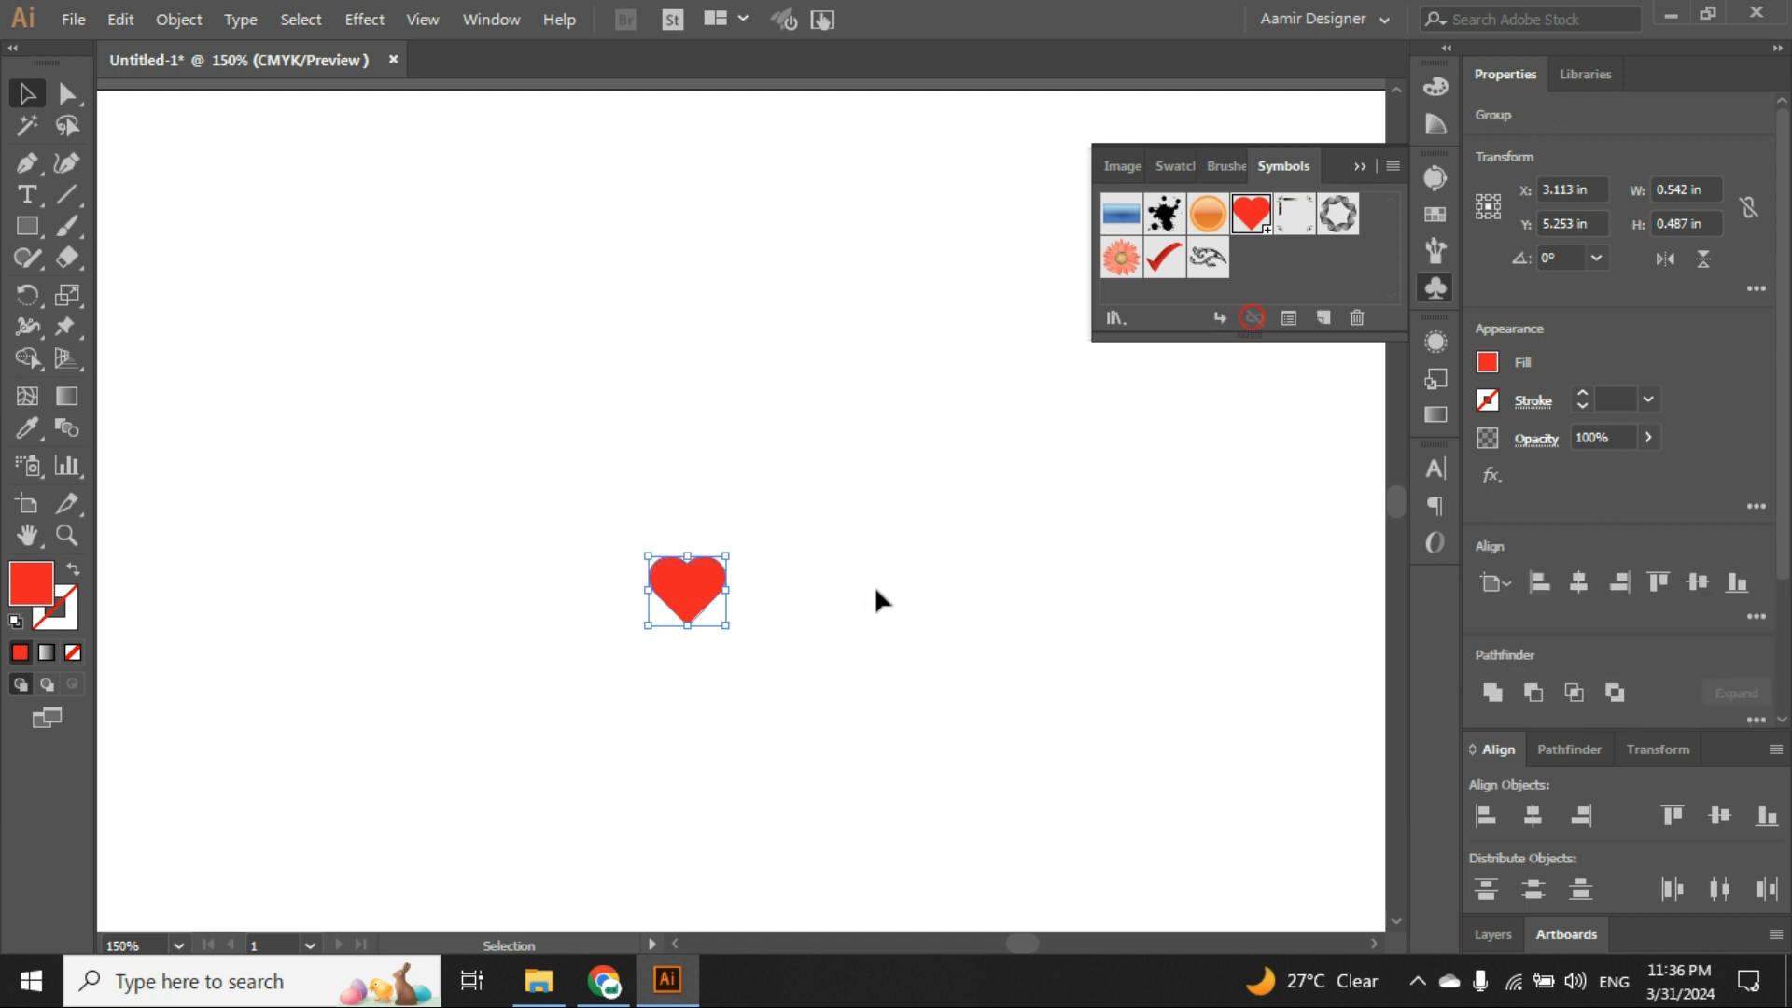
drag(889, 702, 517, 474)
click(1324, 320)
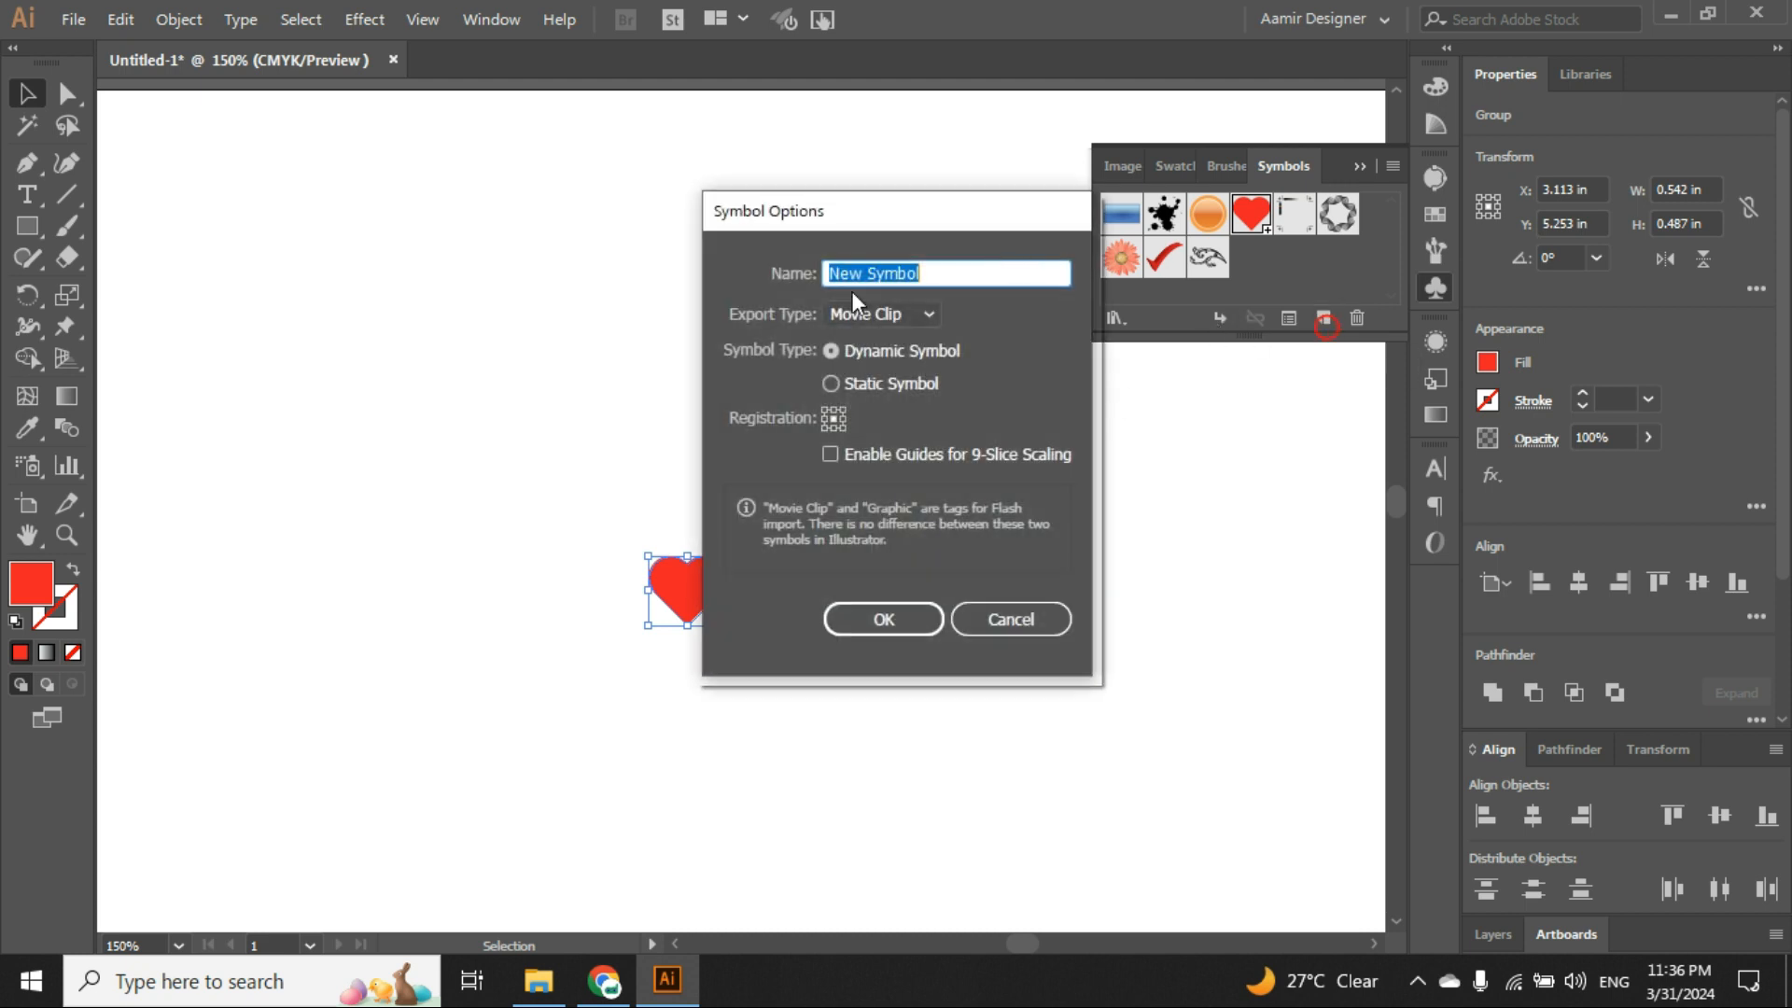
drag(901, 211, 1017, 175)
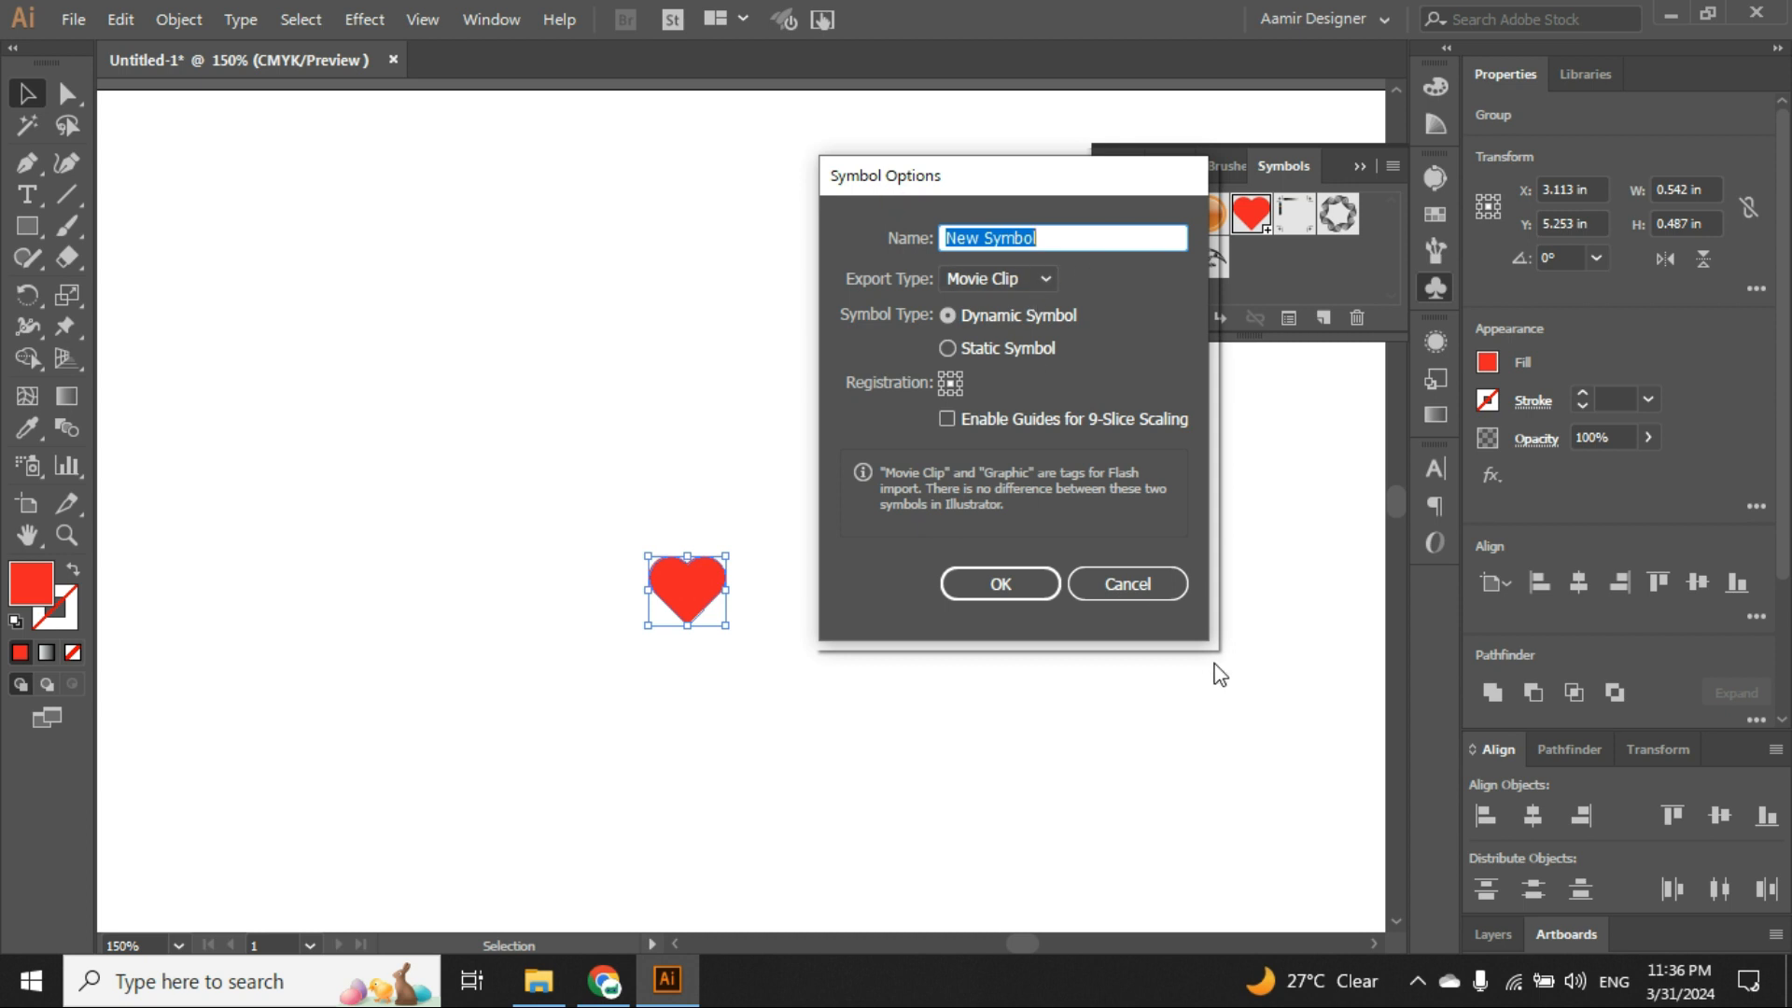
click(1150, 586)
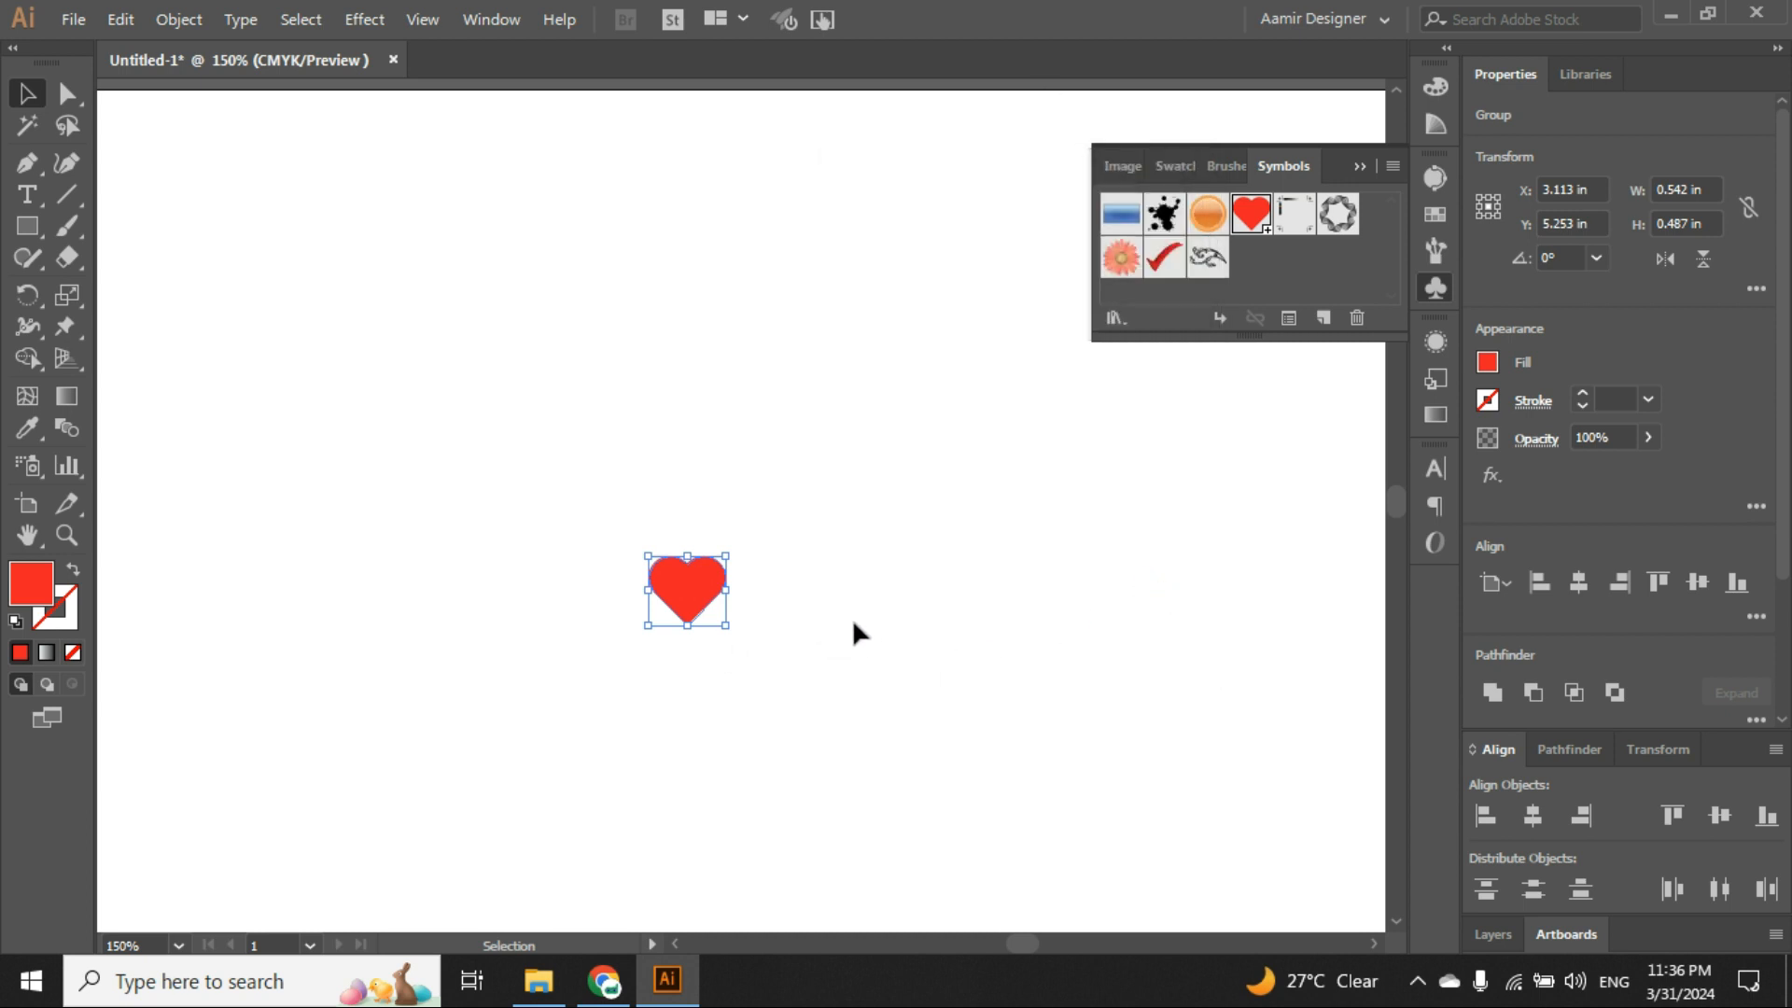
Delete the heart from the artboard, leaving the Heart symbol in the library.
scroll(853, 618, down, 1)
click(914, 688)
drag(972, 745, 558, 463)
key(space)
drag(842, 599, 675, 579)
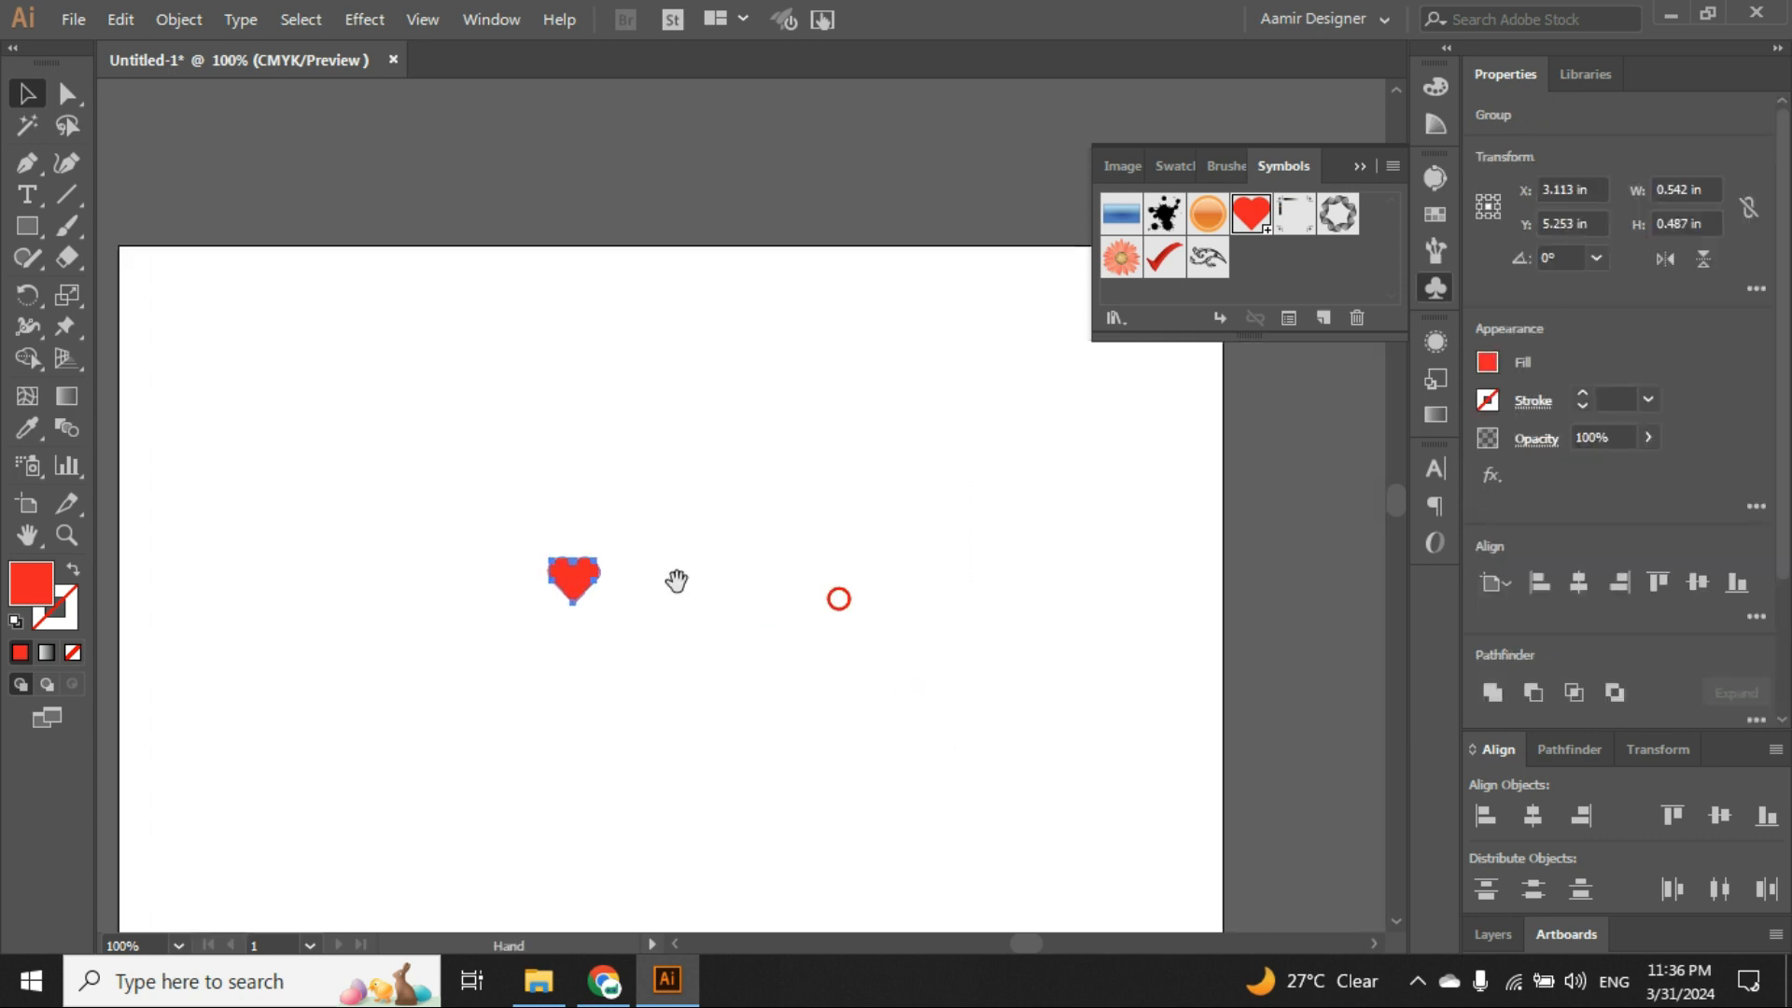
key(Delete)
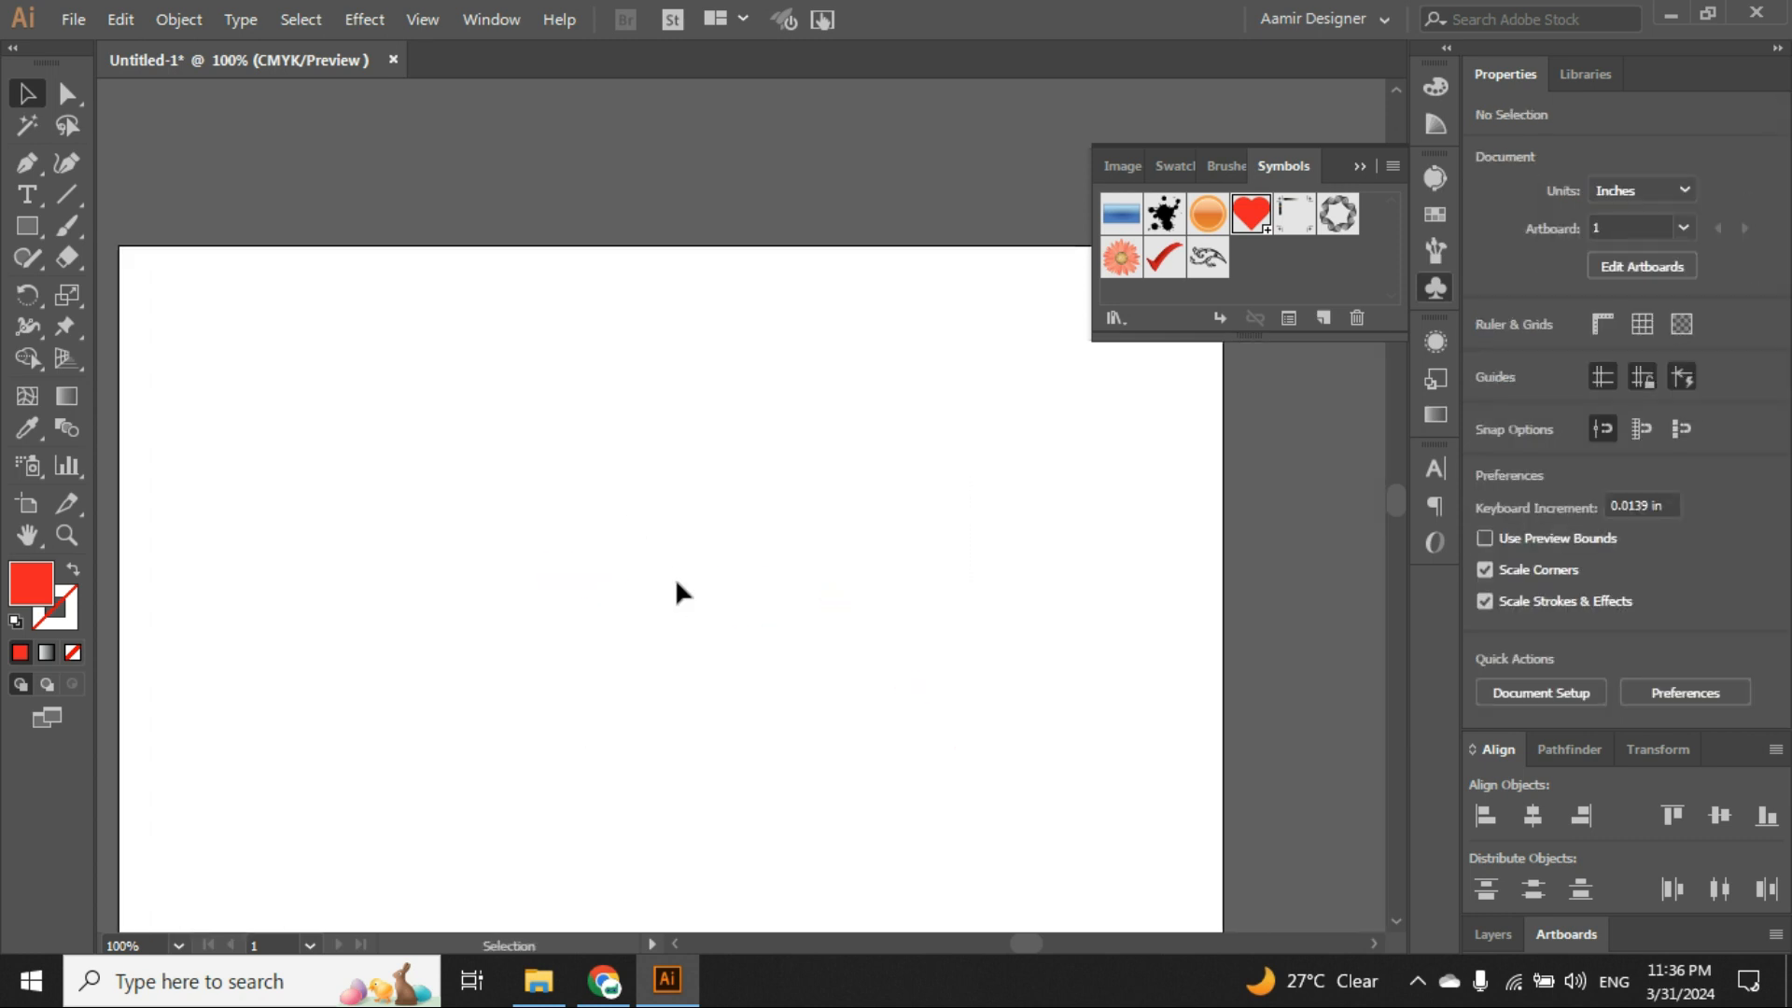
key(space)
drag(700, 605, 726, 501)
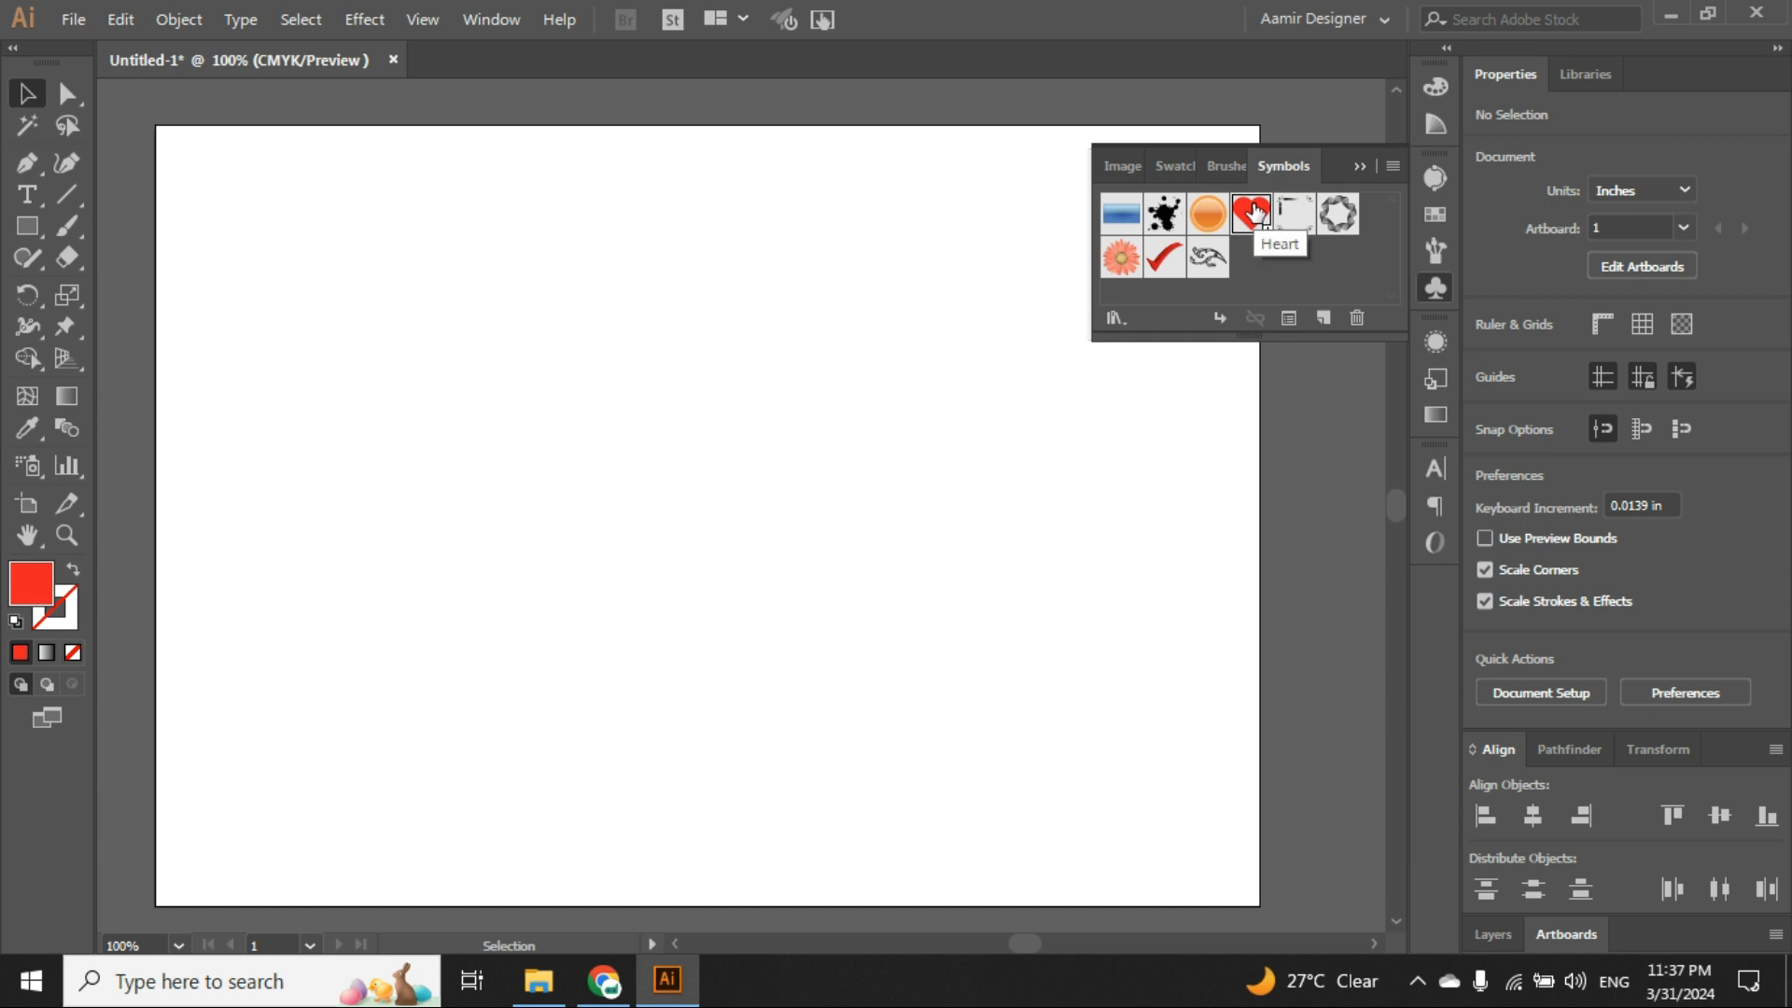
Place a single Heart symbol in the upper-left area of the artboard with the Symbol Sprayer.
click(36, 461)
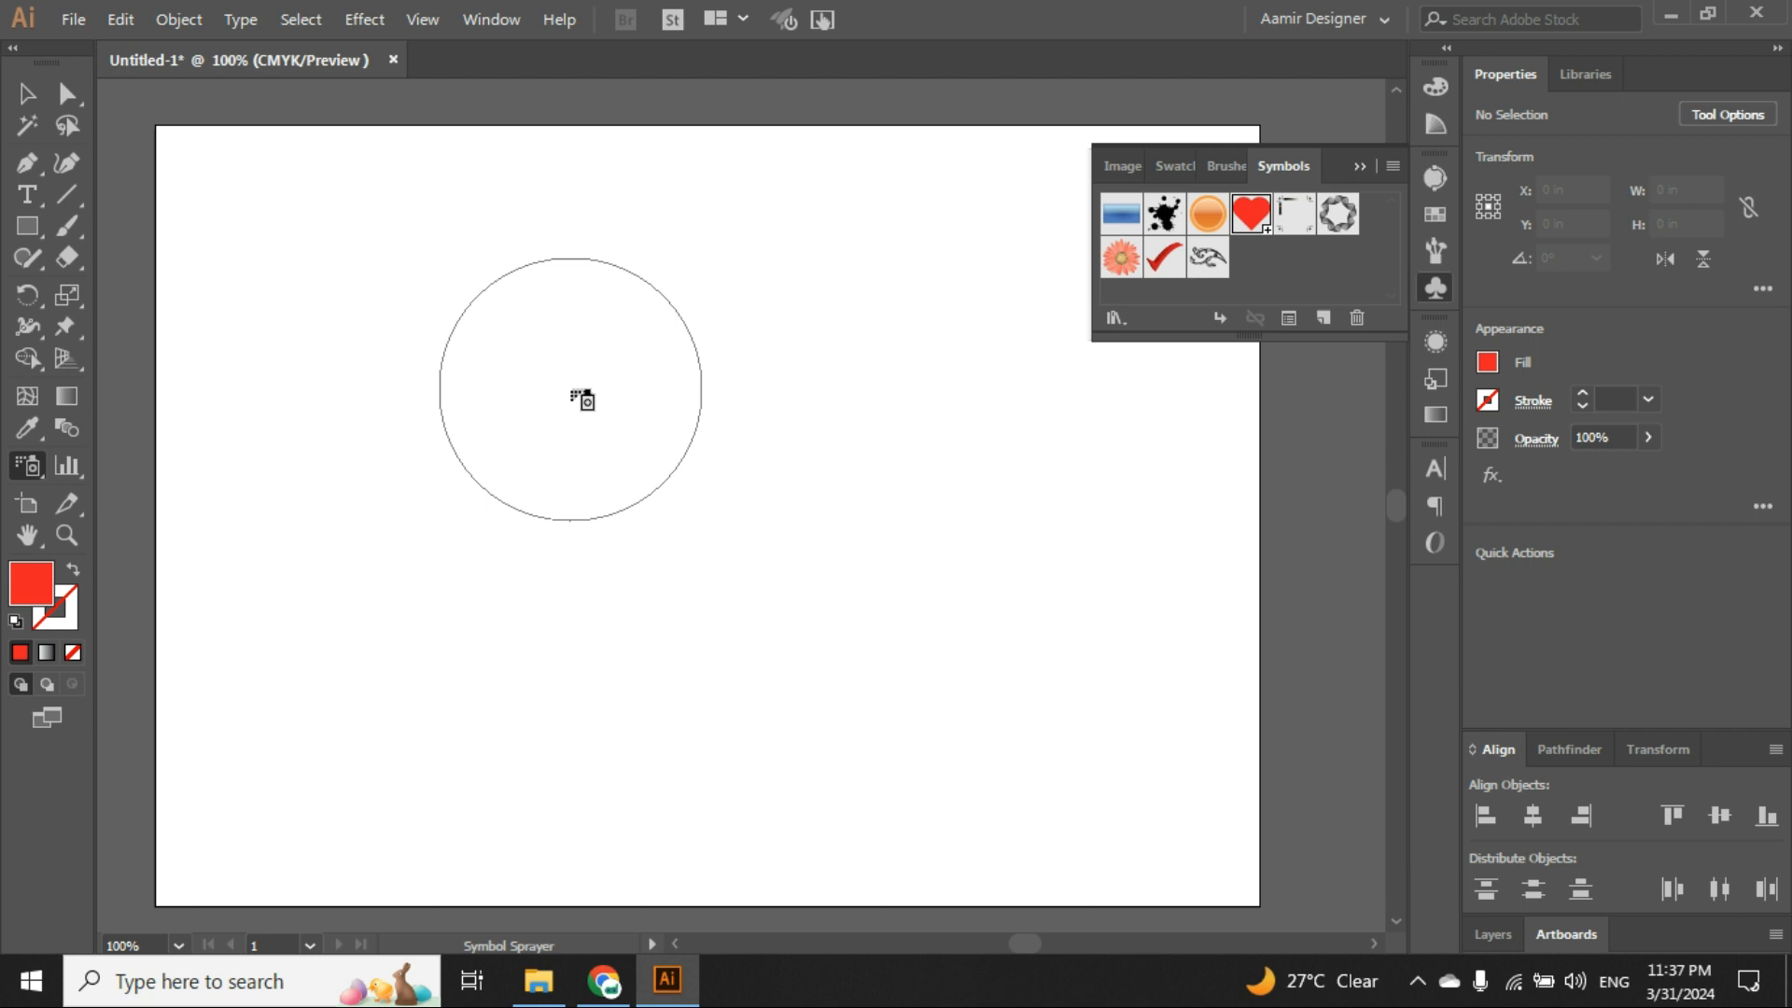
click(416, 329)
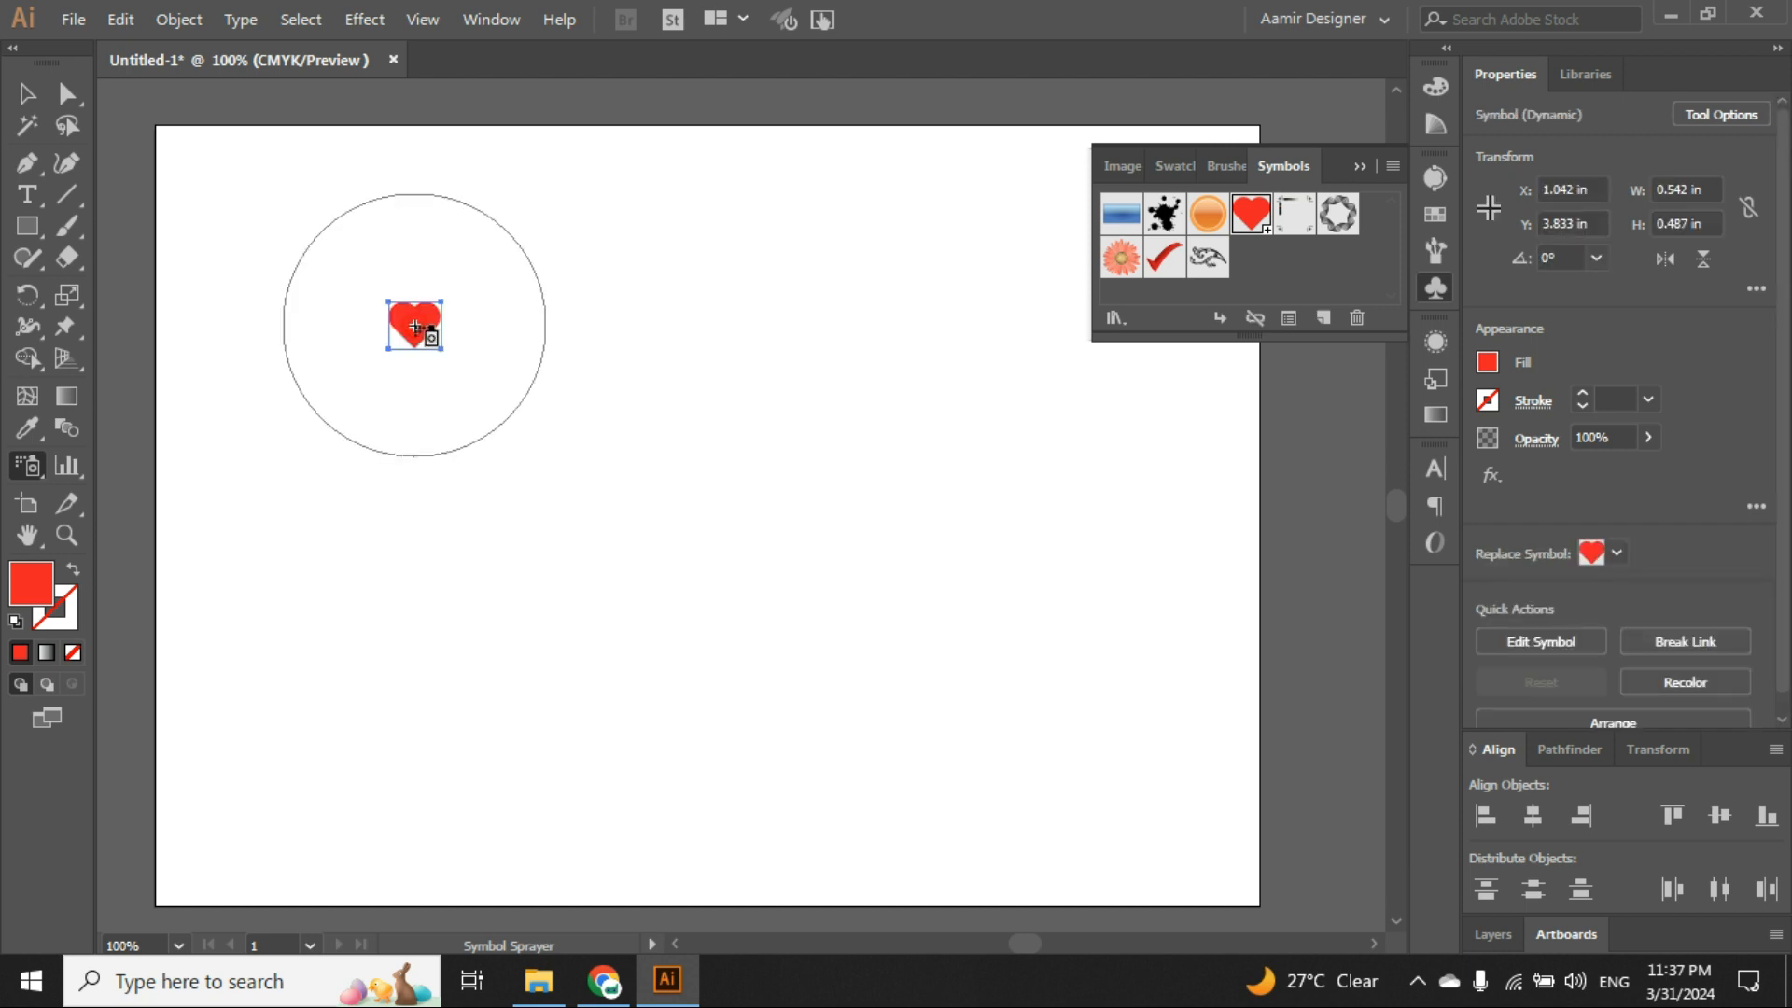
Try spraying a dense cluster of hearts to the right of the first heart, undo it, and return to the Symbol Sprayer.
drag(640, 384, 633, 377)
key(v)
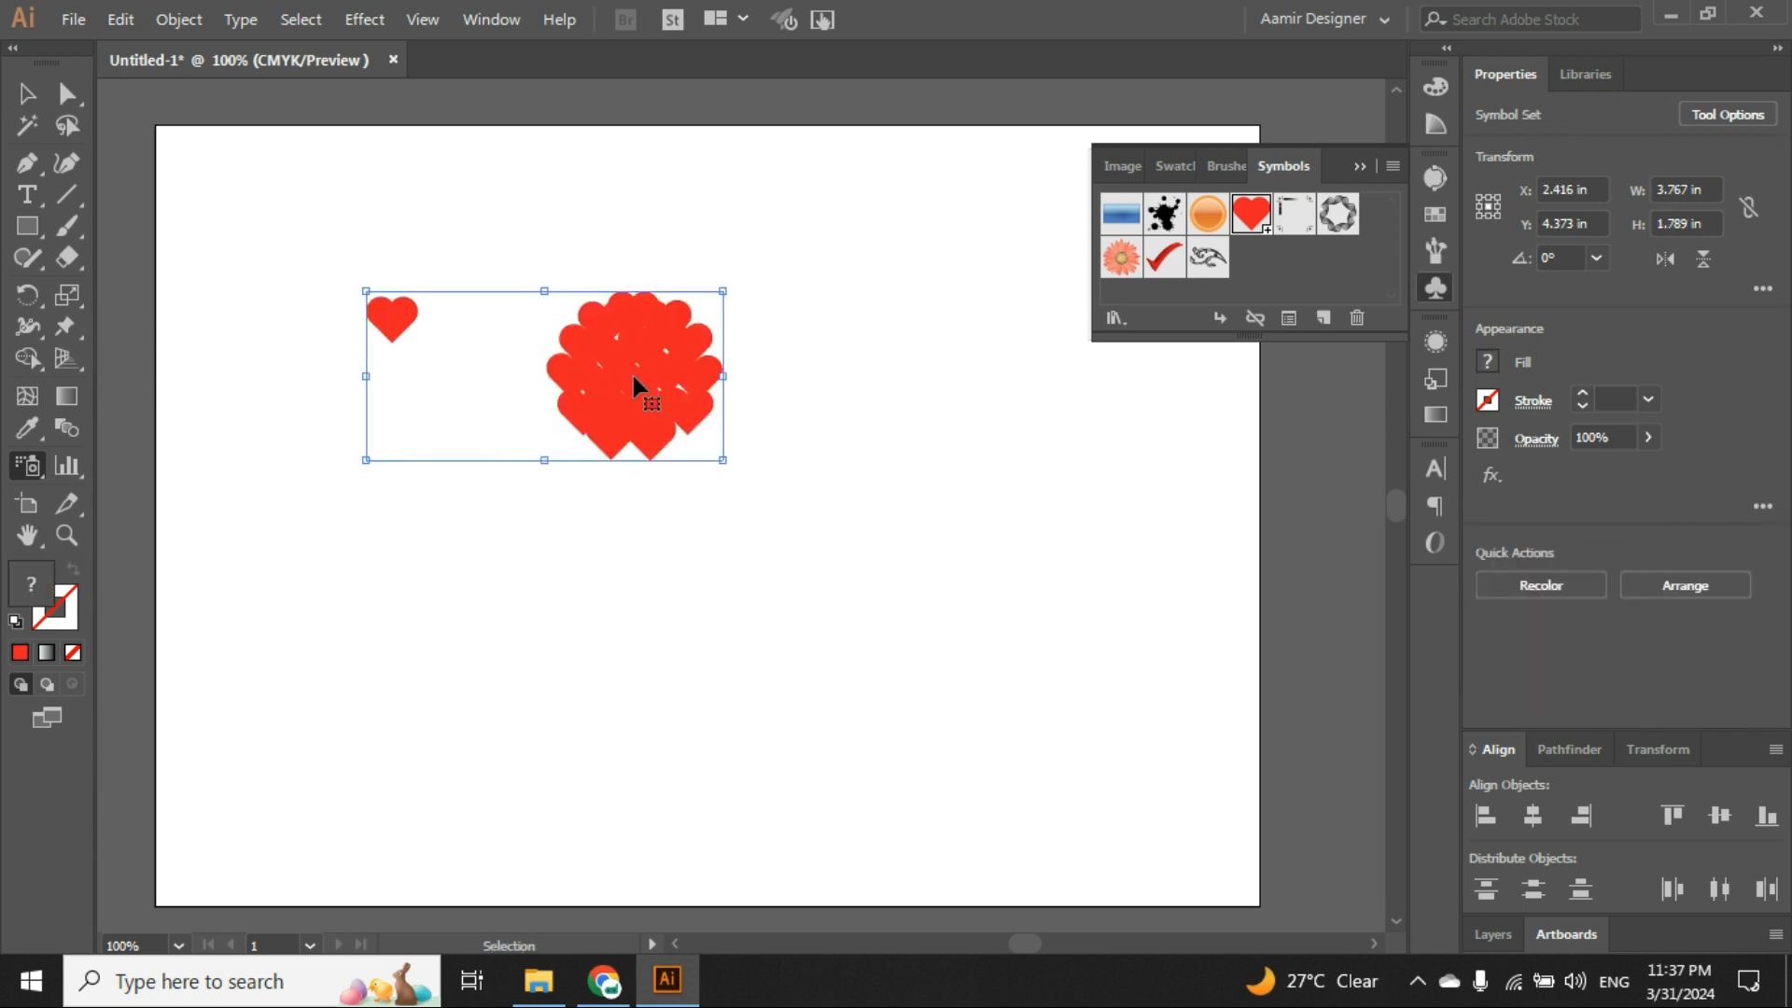
key(ctrl+z)
key(shift+s)
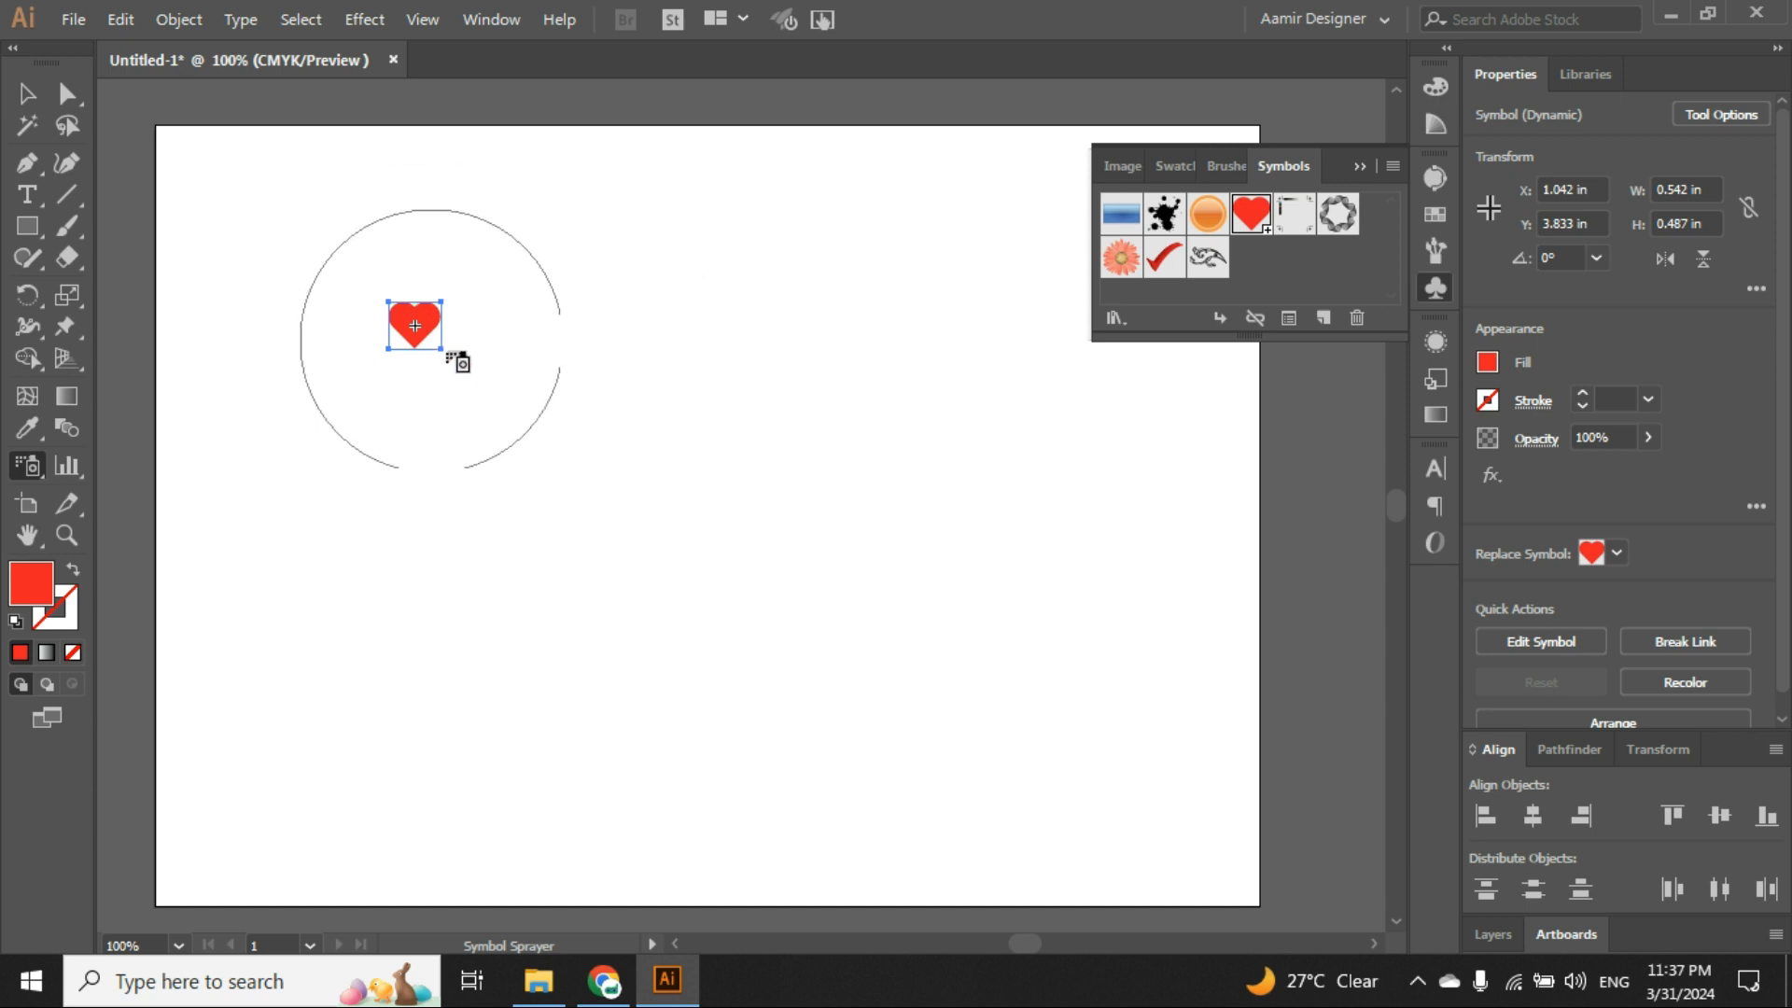
Scatter about twenty more single hearts across the whole artboard with the Symbol Sprayer, and undo the last extra one.
click(688, 322)
mouse_move(944, 269)
mouse_down()
mouse_move(1028, 487)
mouse_move(484, 521)
mouse_move(236, 379)
mouse_move(363, 702)
mouse_up()
click(363, 702)
click(816, 824)
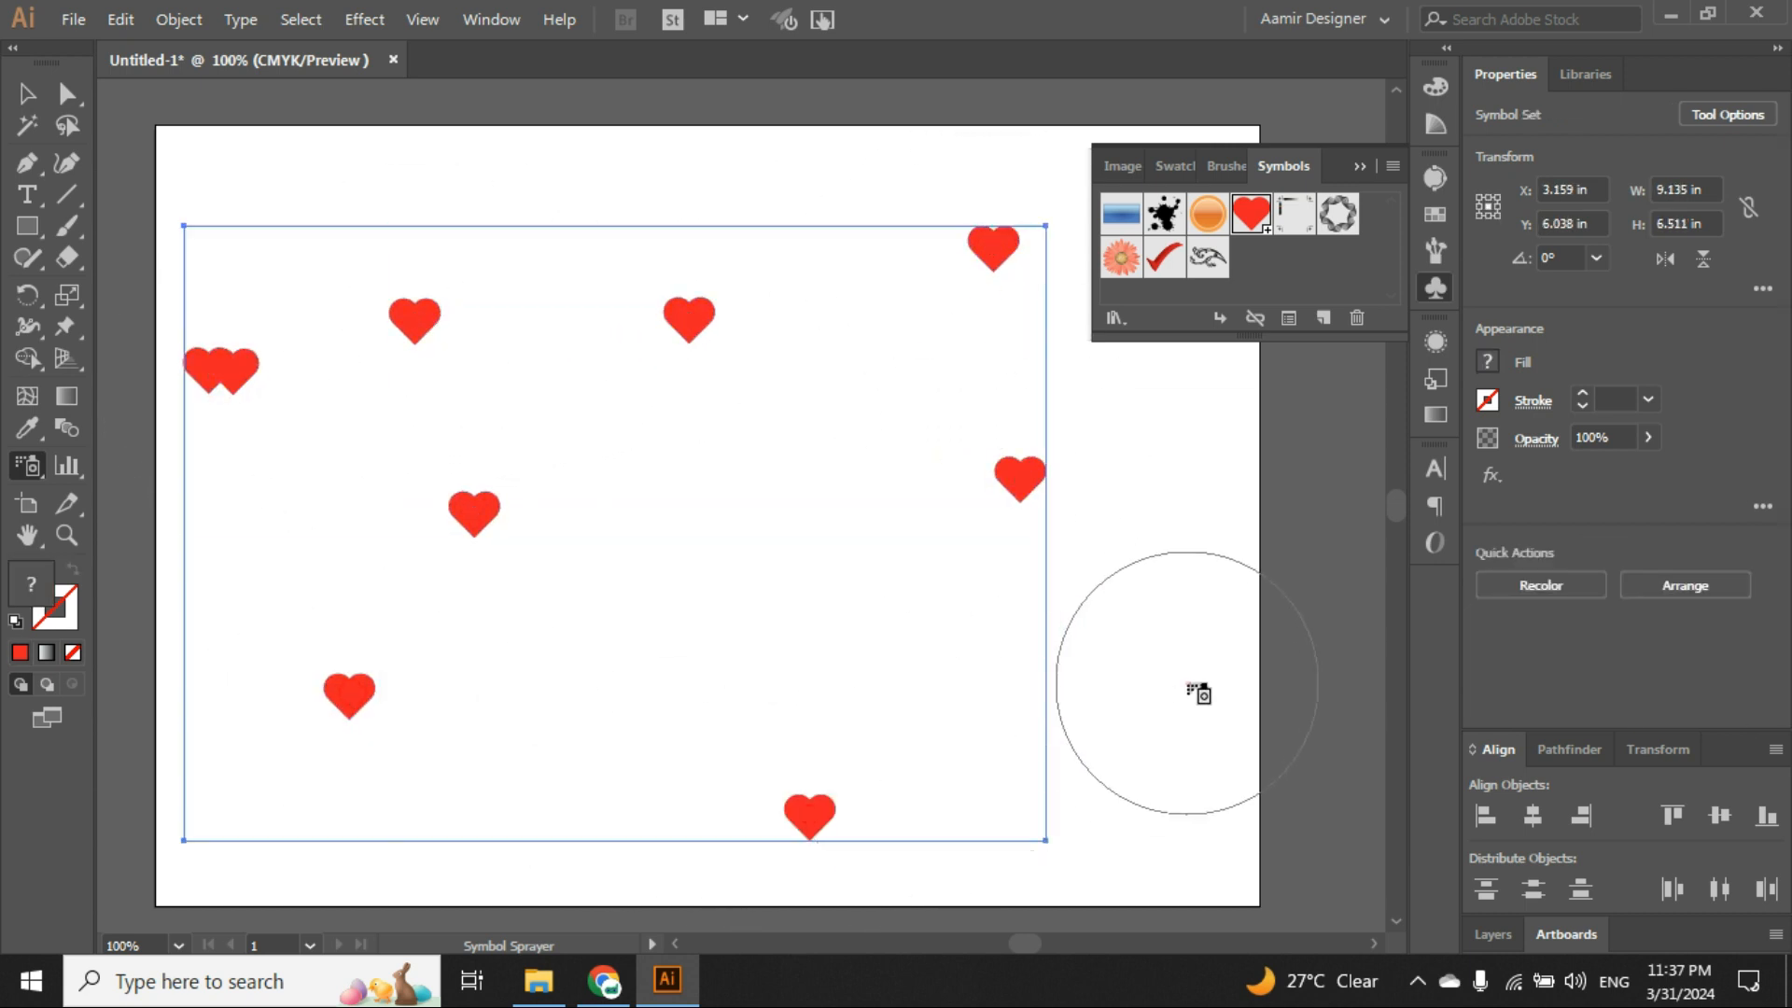
click(1192, 696)
drag(784, 544, 528, 362)
click(657, 168)
click(834, 301)
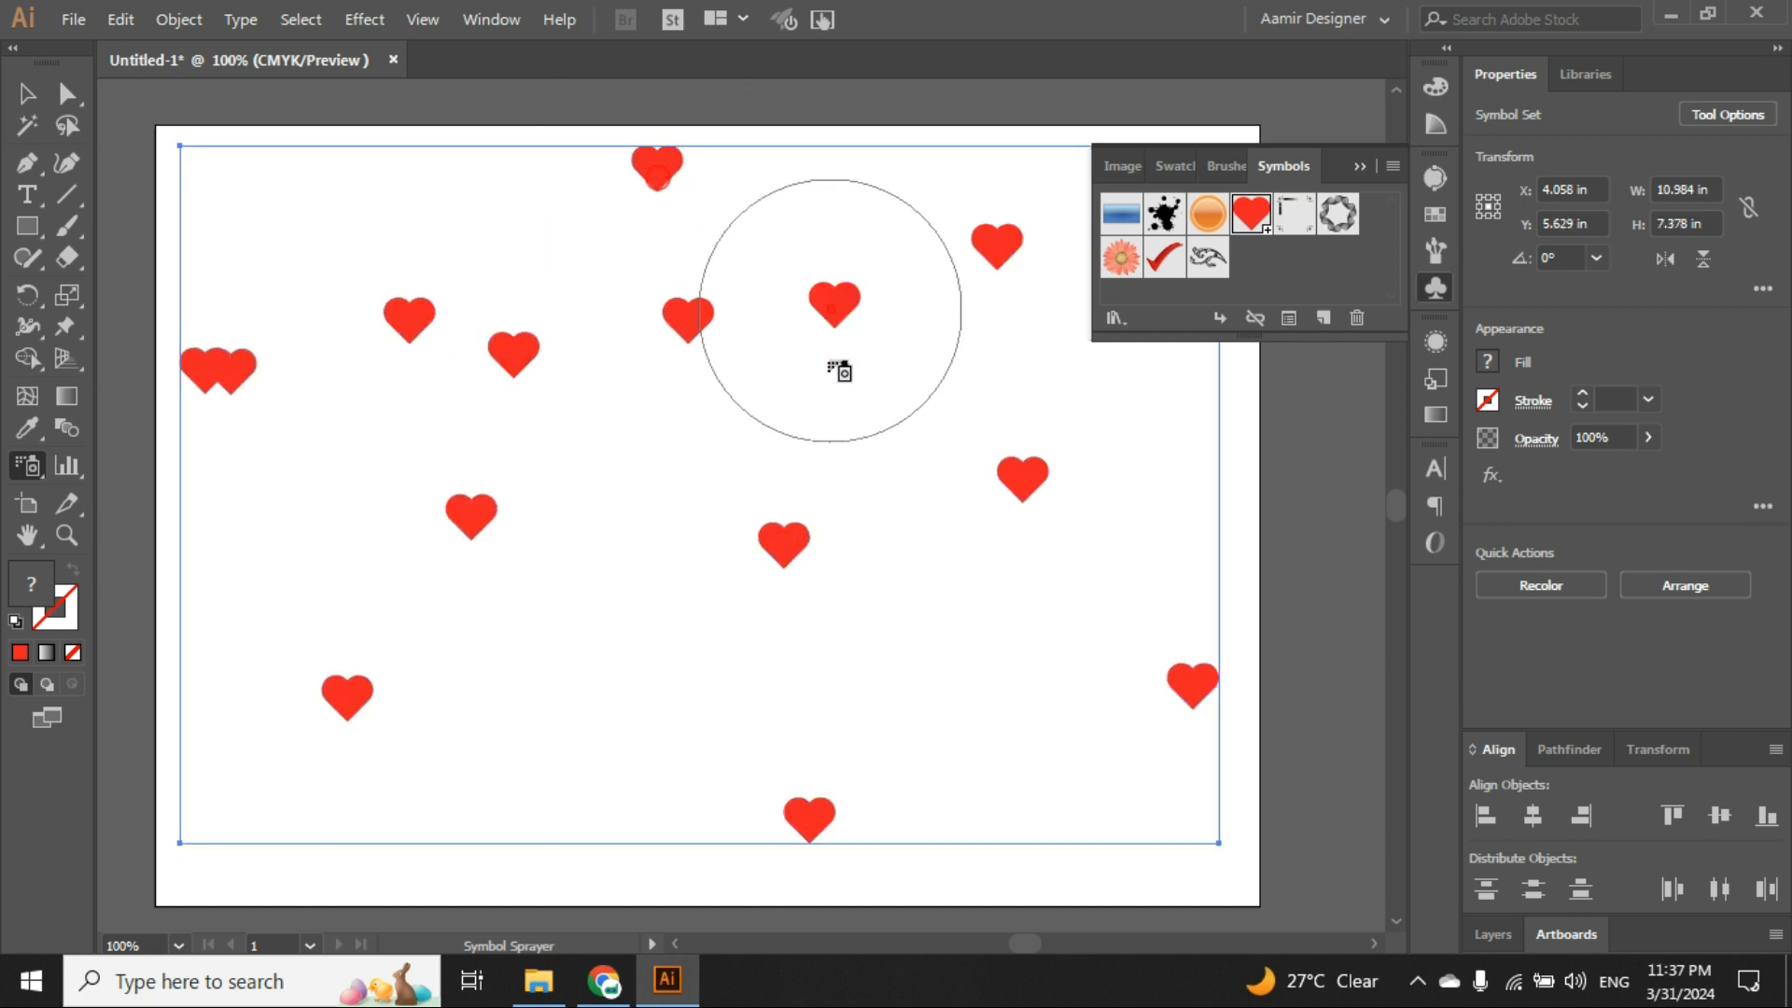
click(656, 516)
click(542, 707)
click(258, 498)
click(421, 764)
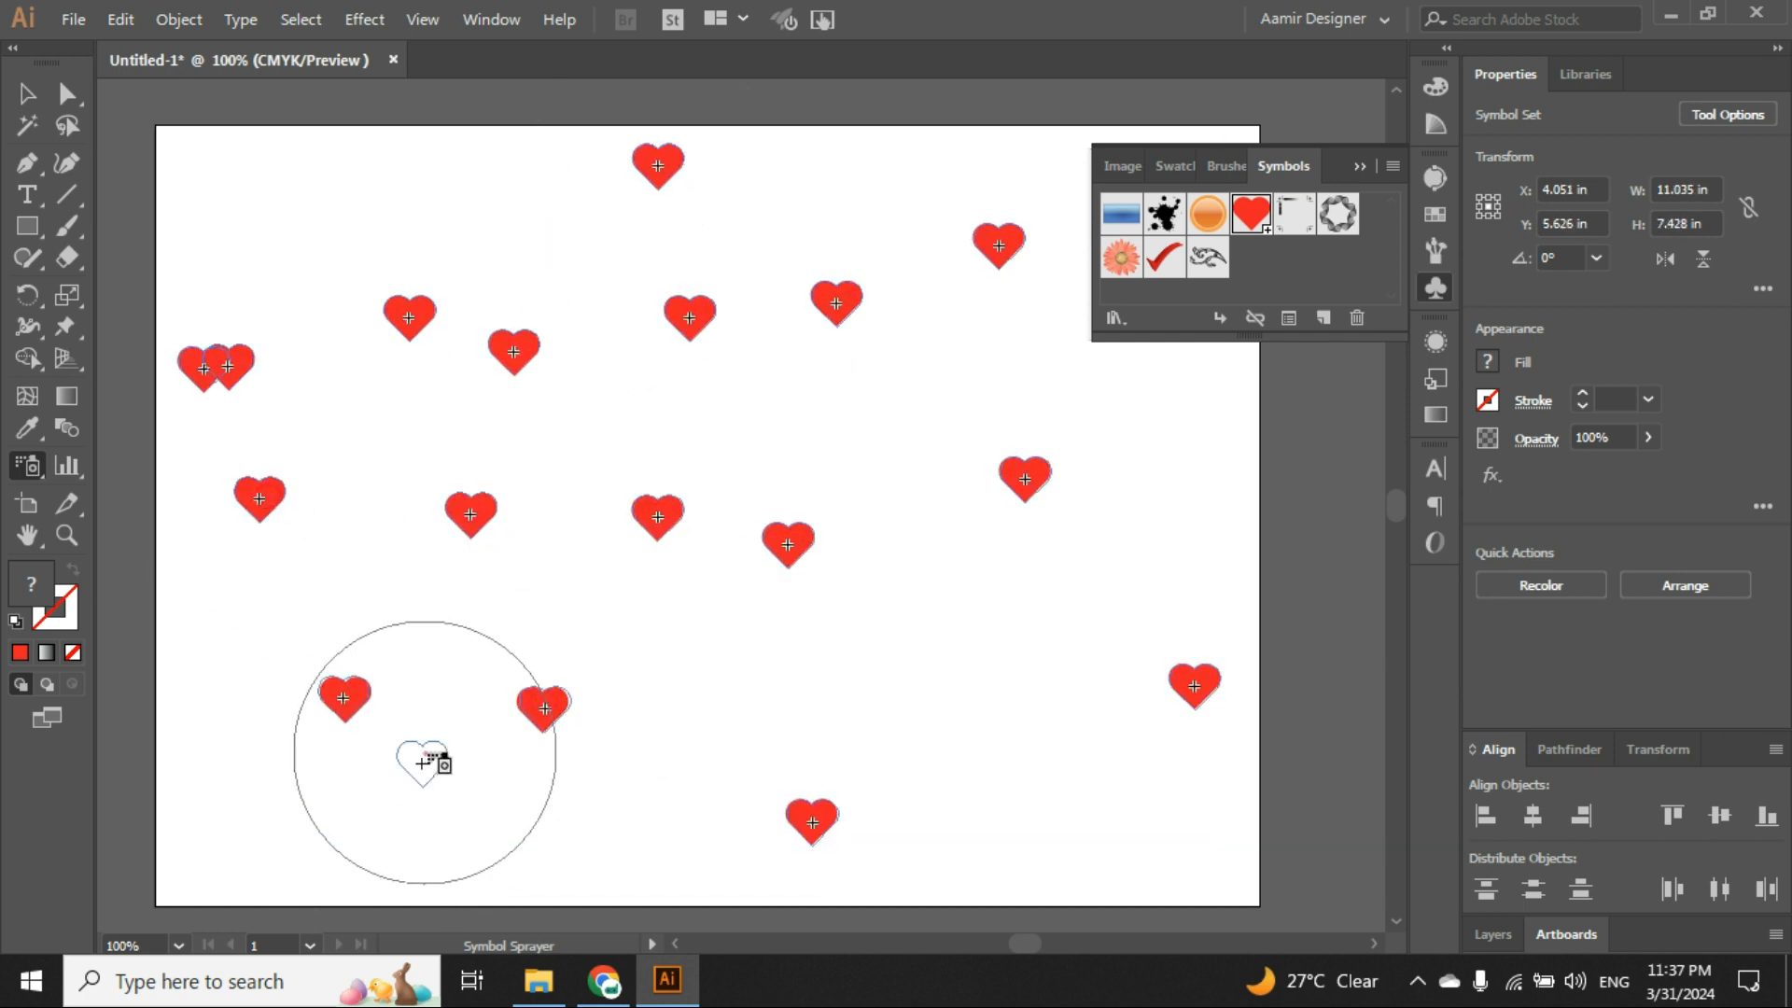
click(933, 723)
click(1081, 586)
click(864, 411)
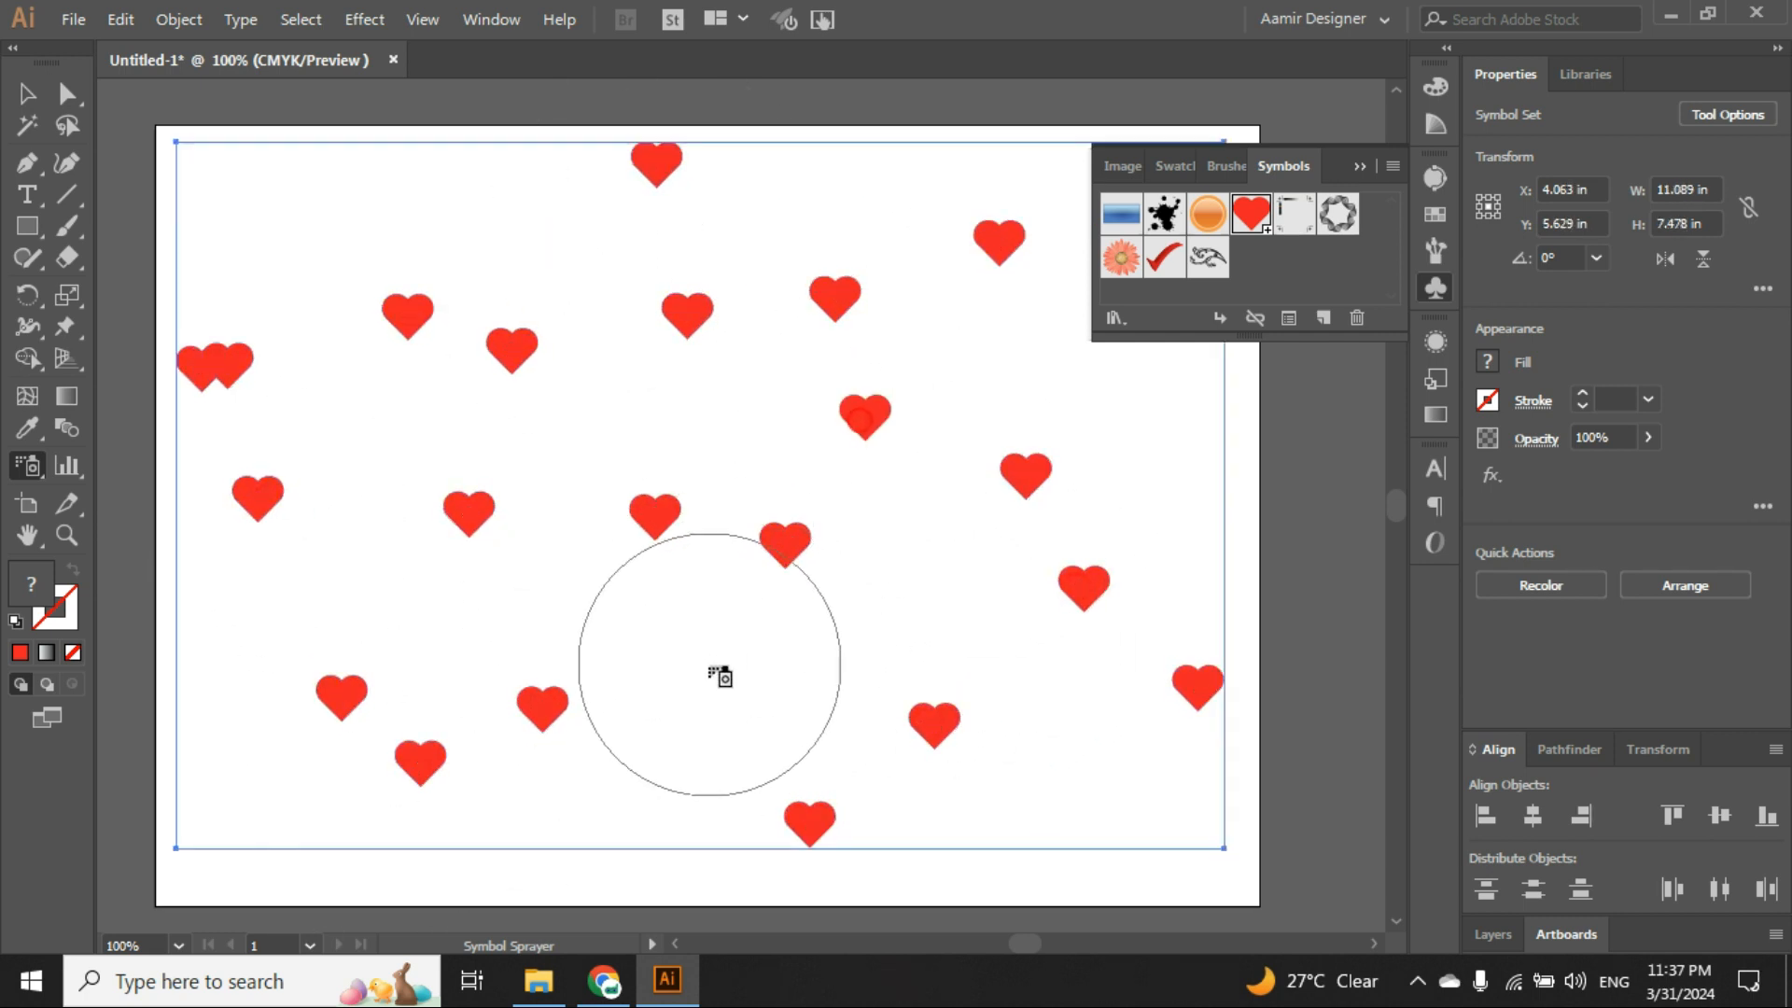
click(712, 670)
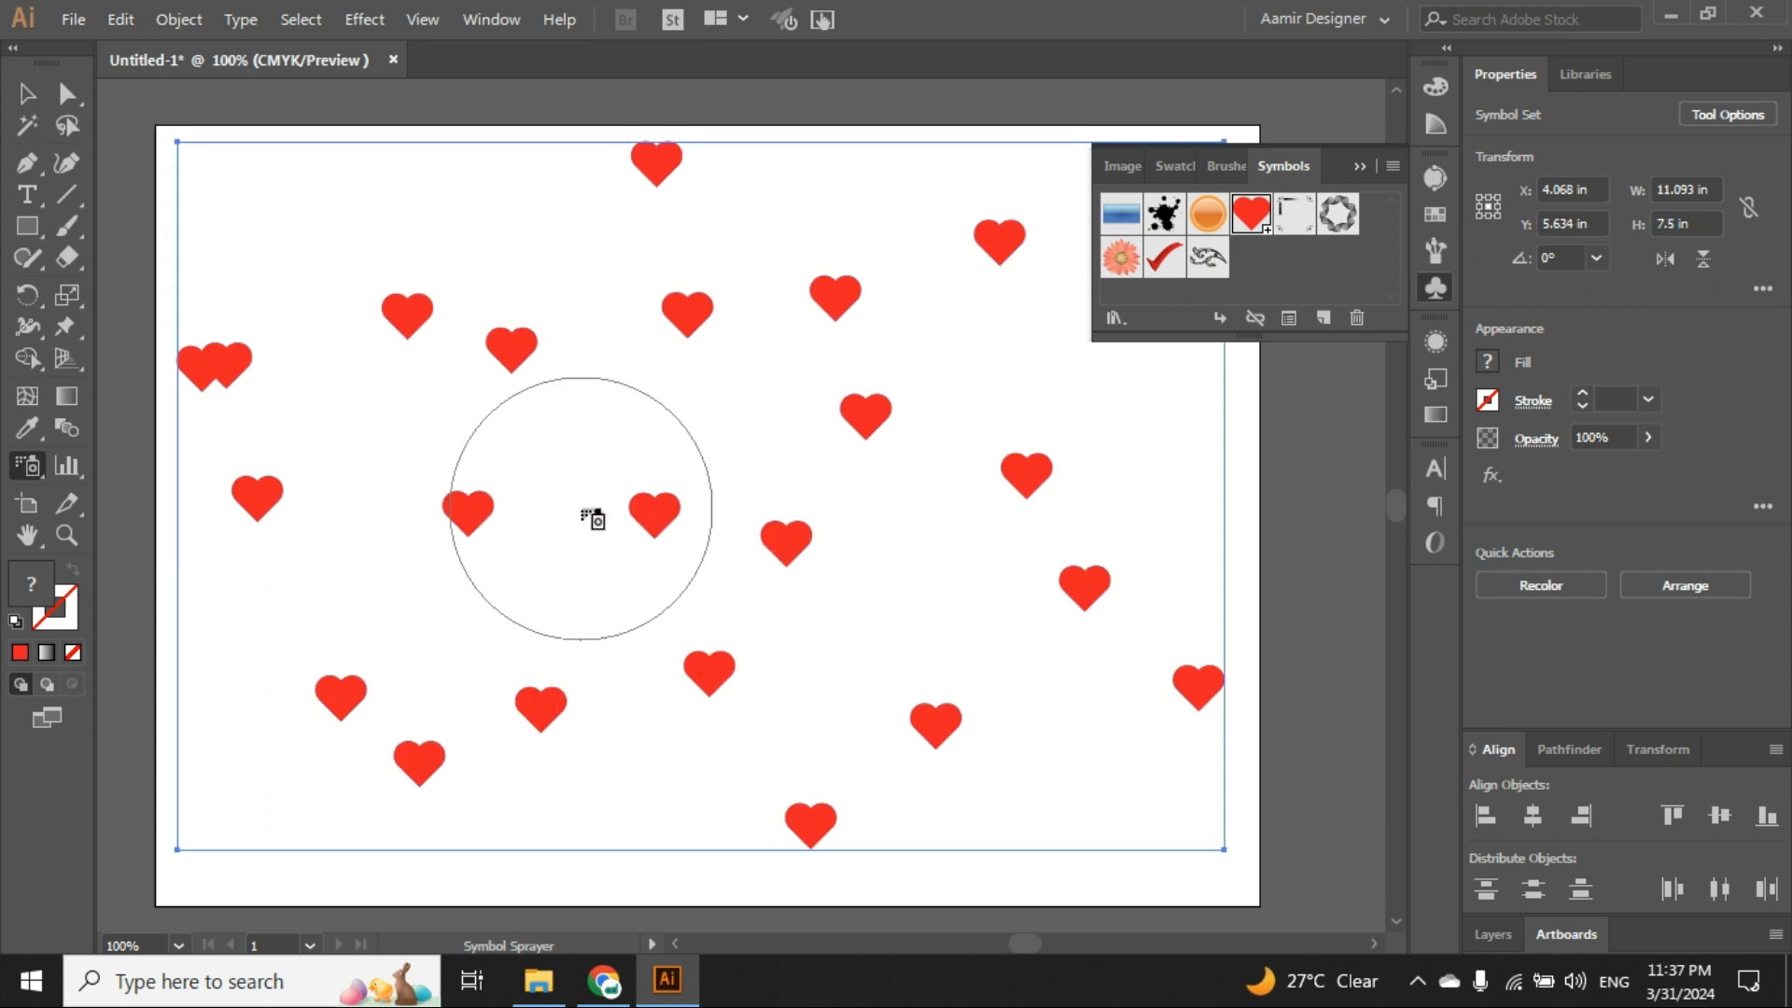
click(364, 586)
key(ctrl+z)
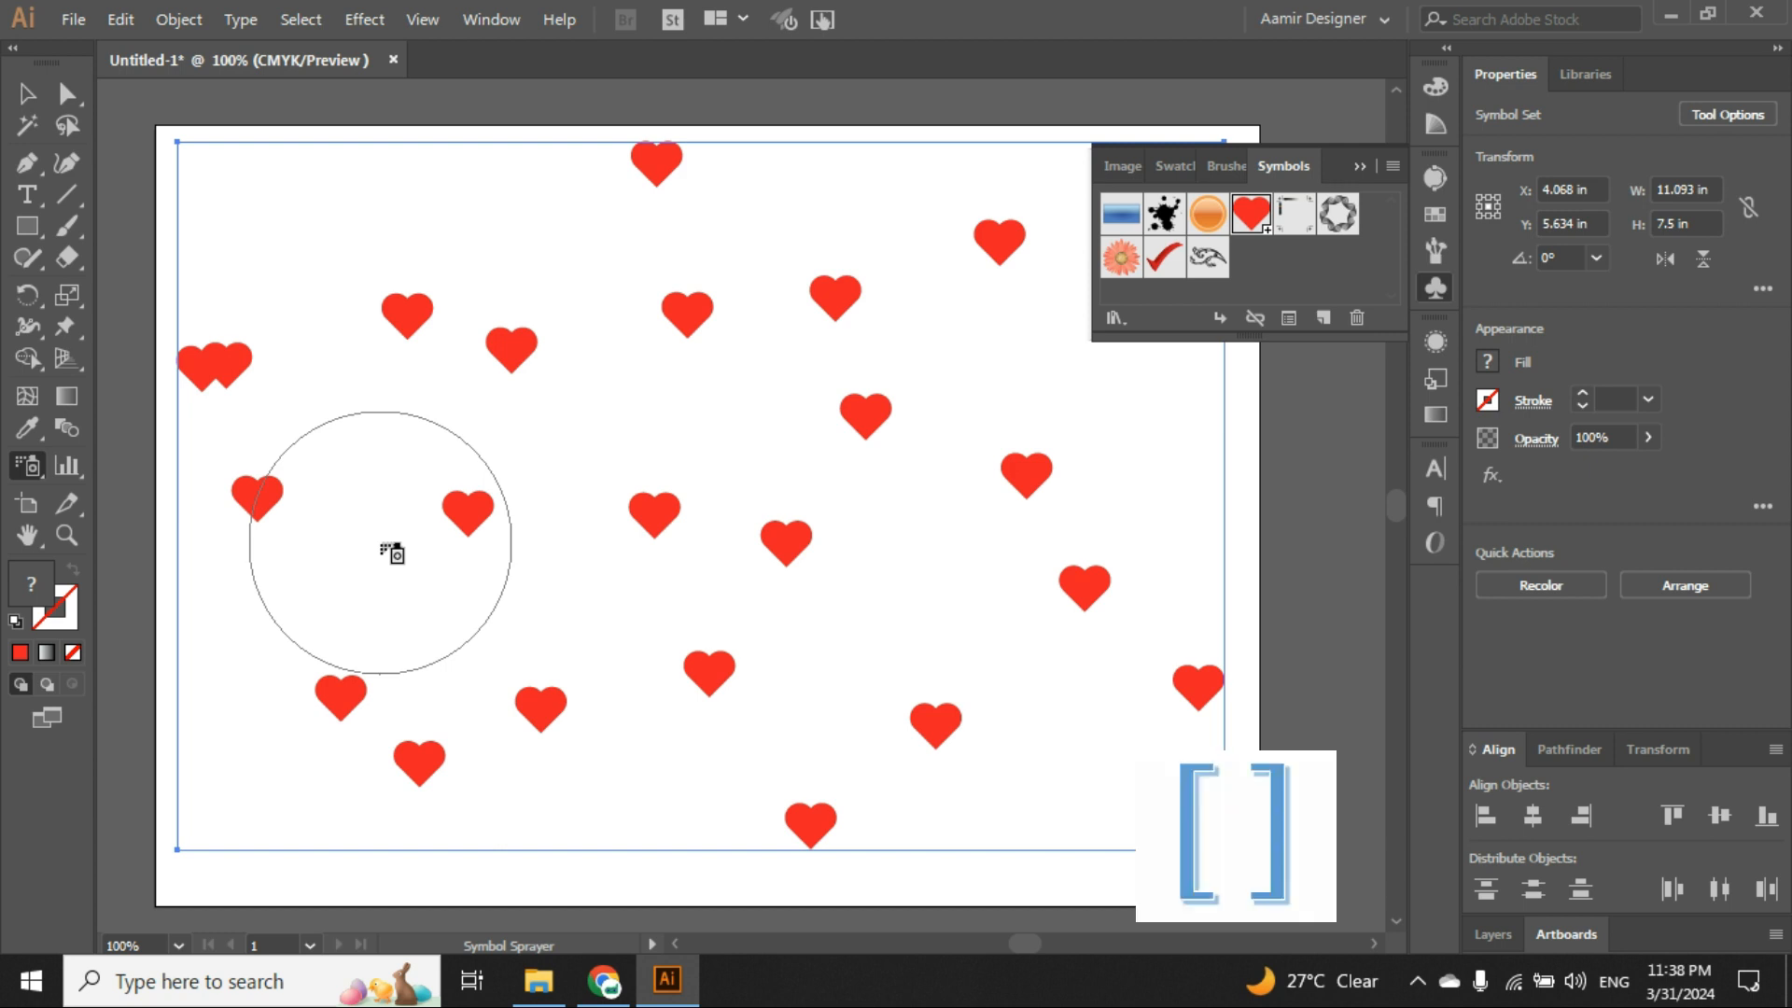
Enlarge the Symbol Sprayer's brush, shrink it well below its starting size, and leave it at about two-thirds of the starting diameter.
key(bracketright)
key(bracketright)
key(bracketright)
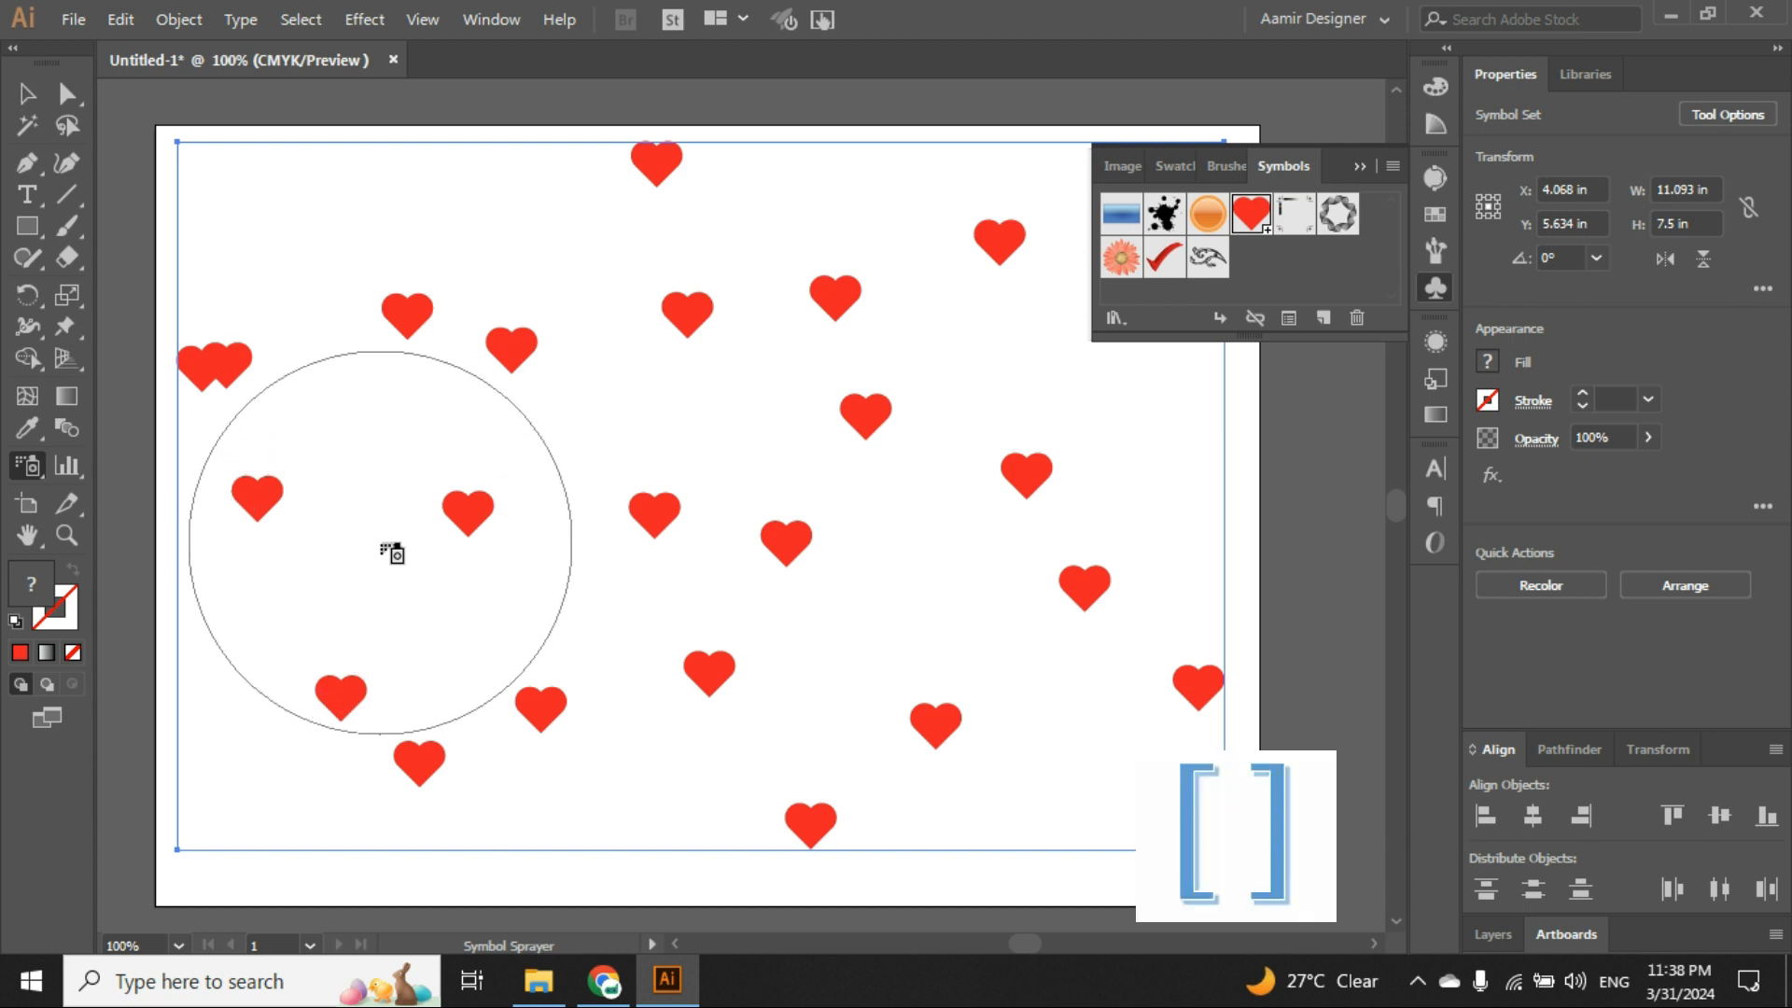
key(bracketleft)
key(bracketleft)
key(bracketleft)
key(bracketleft)
key(bracketleft)
key(bracketleft)
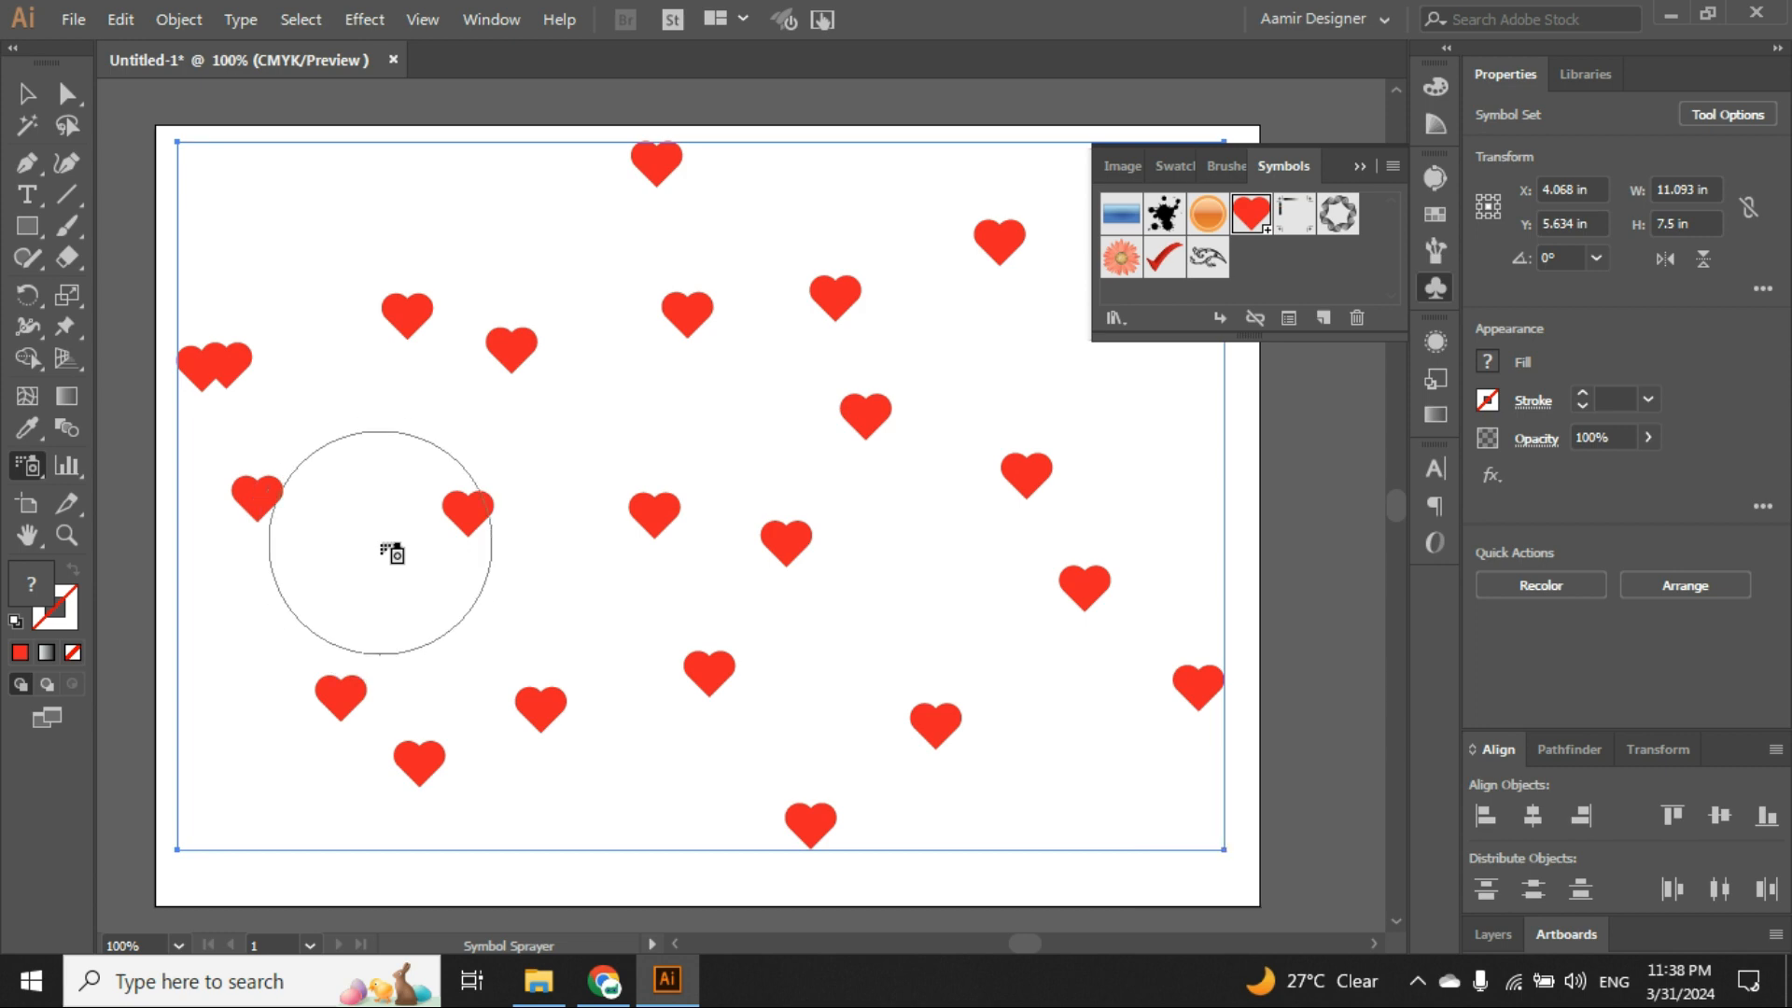
key(bracketleft)
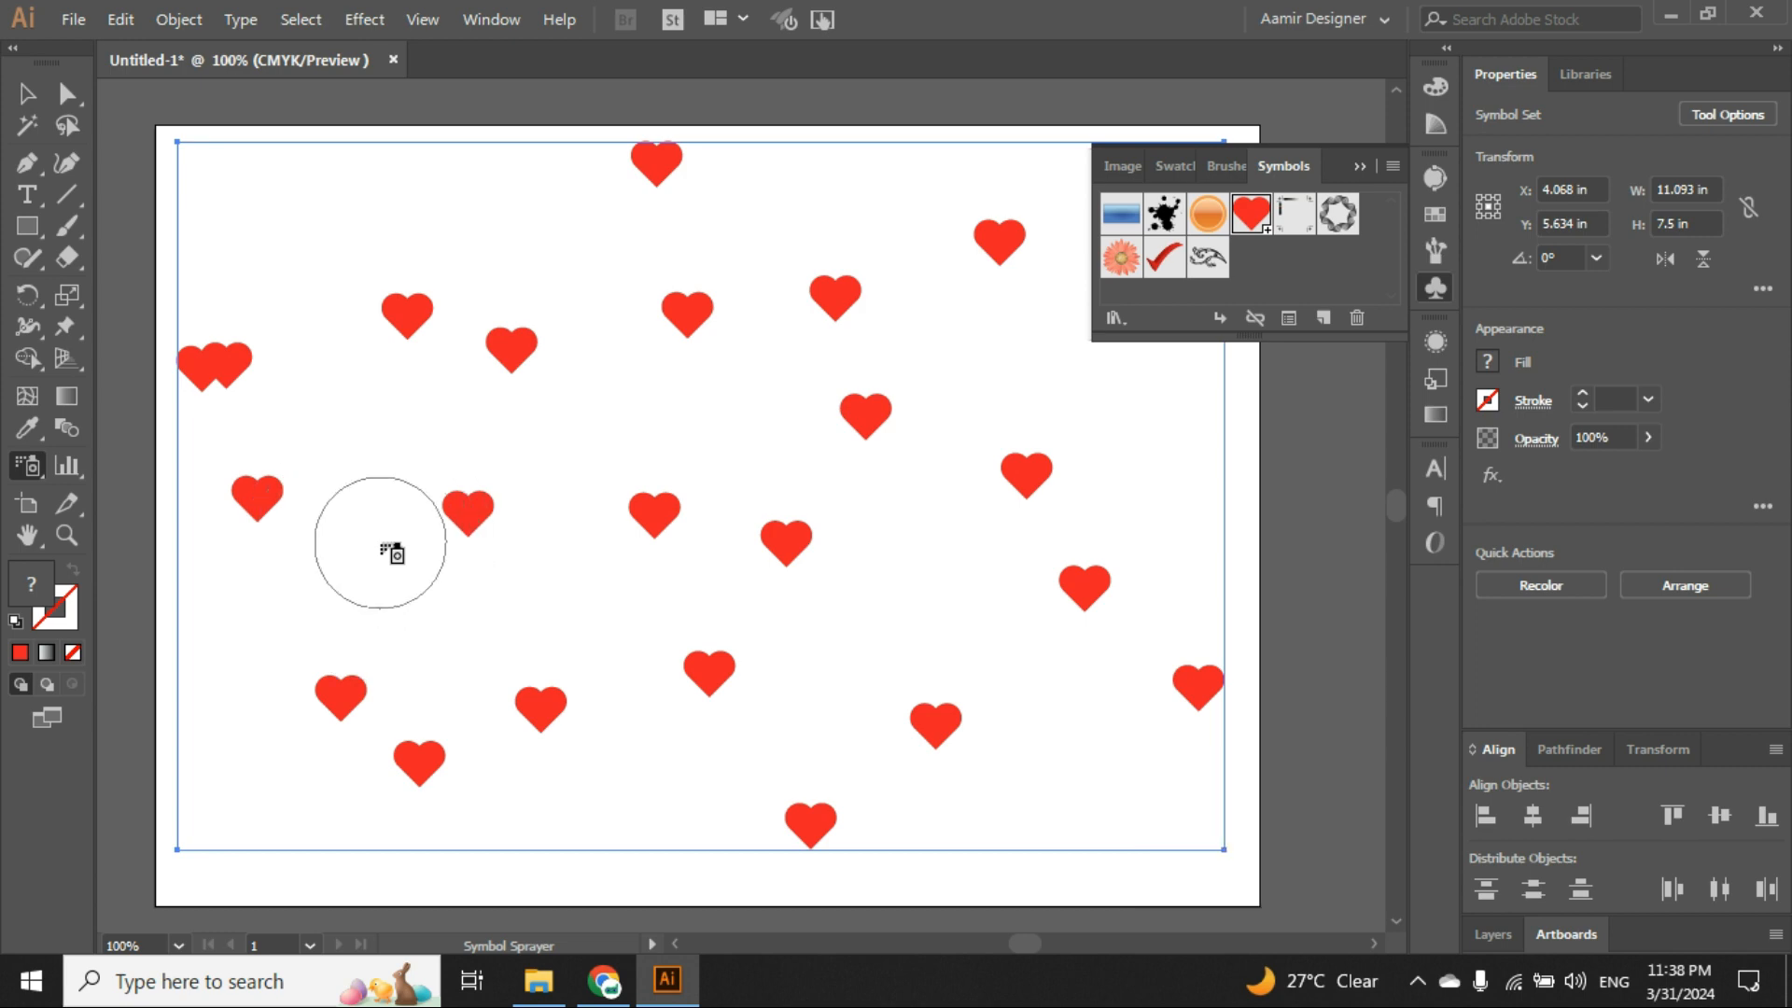
key(bracketright)
key(bracketleft)
key(bracketleft)
key(bracketright)
key(bracketright)
key(bracketright)
key(bracketright)
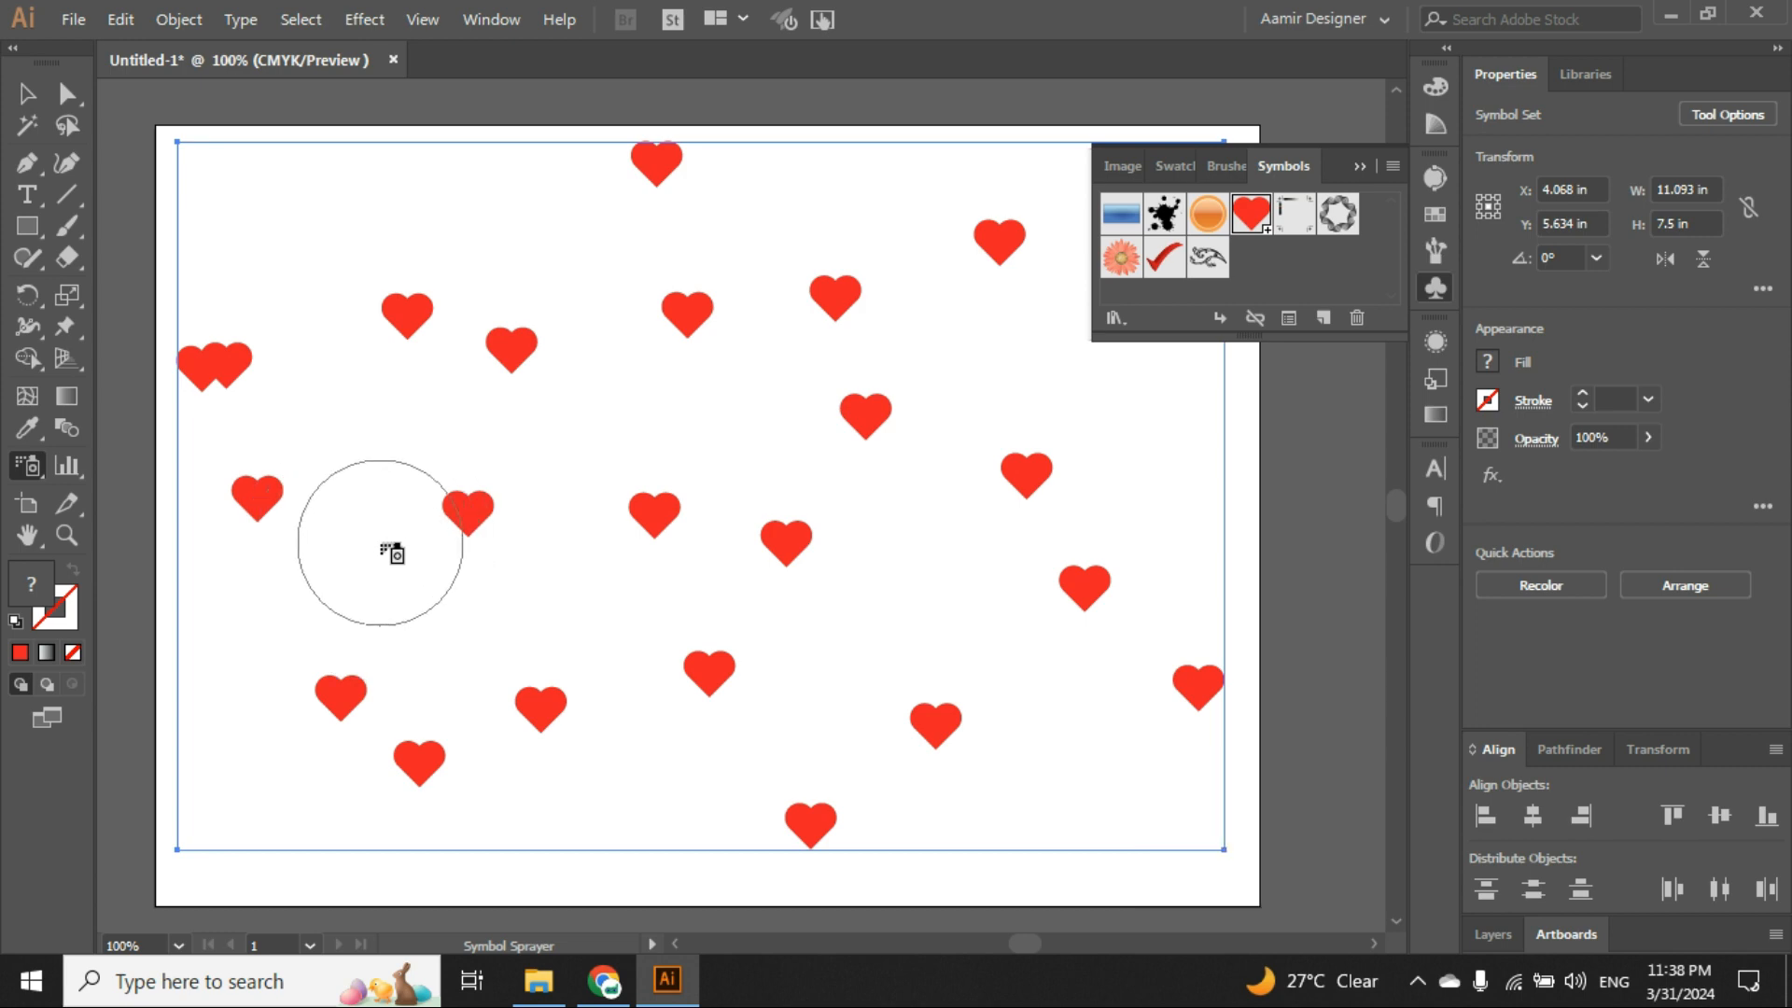
Nudge the central and upper-left hearts to new positions with the Symbol Shifter, including the overlapping pair at the artboard's left edge.
right_click(24, 469)
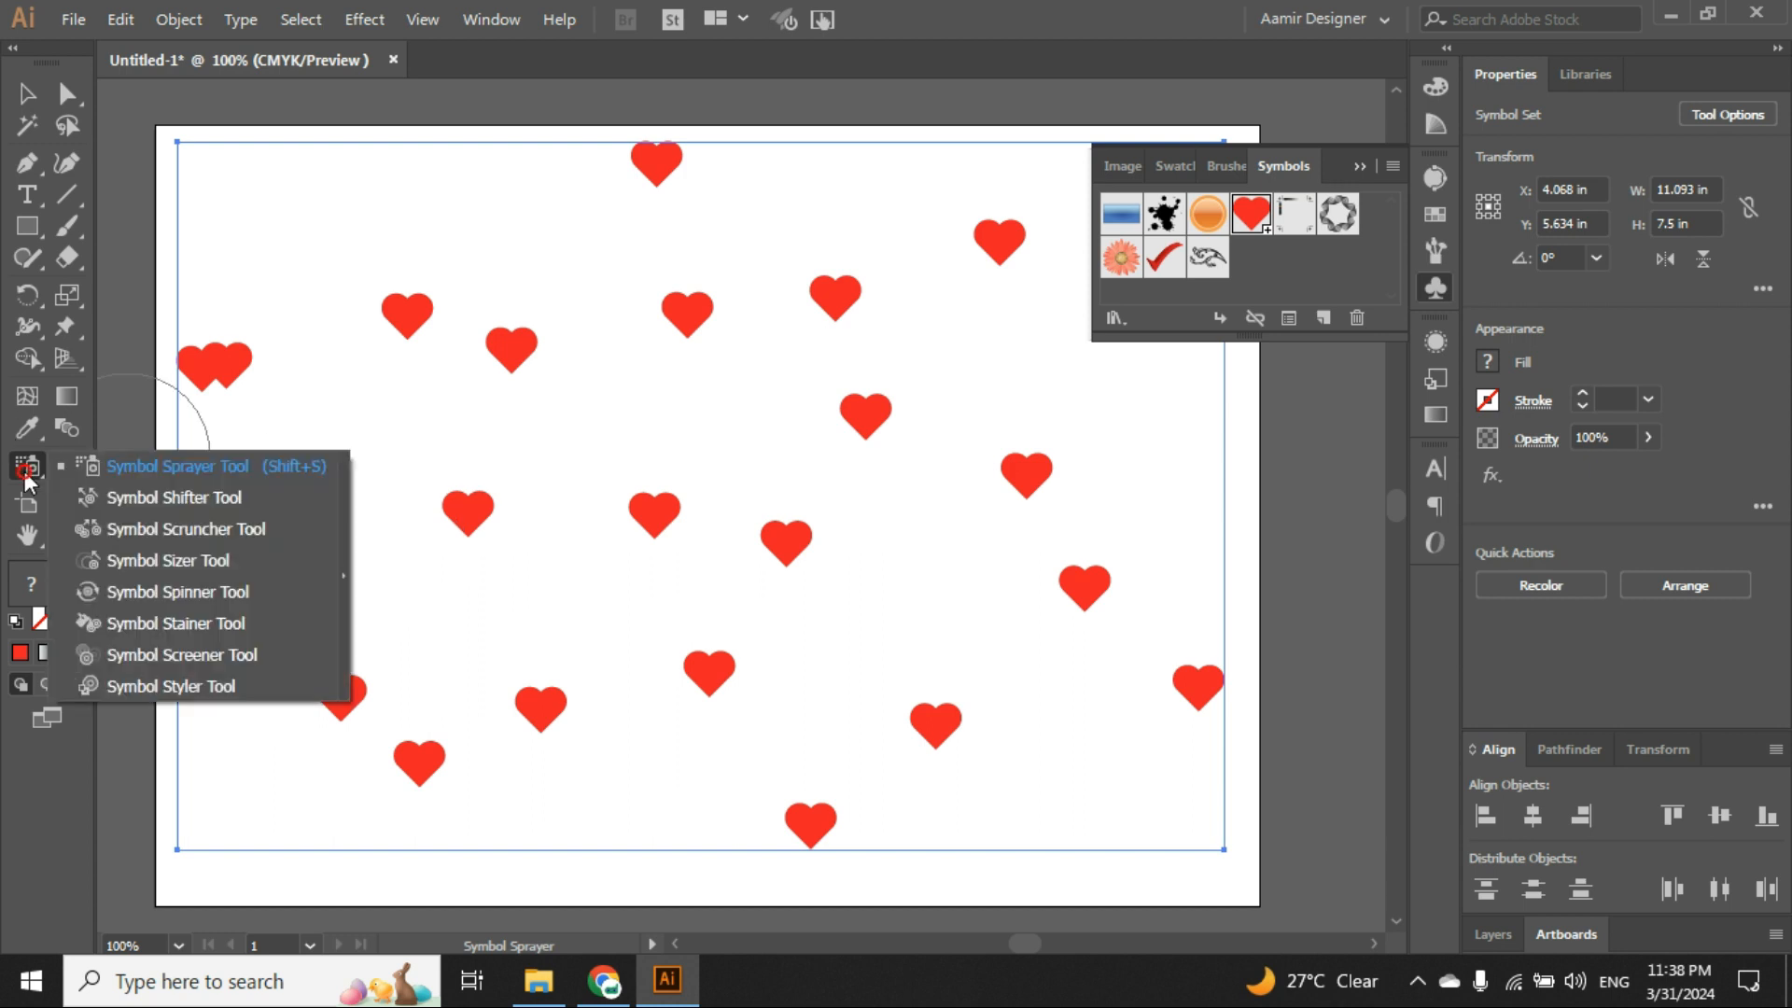
click(157, 497)
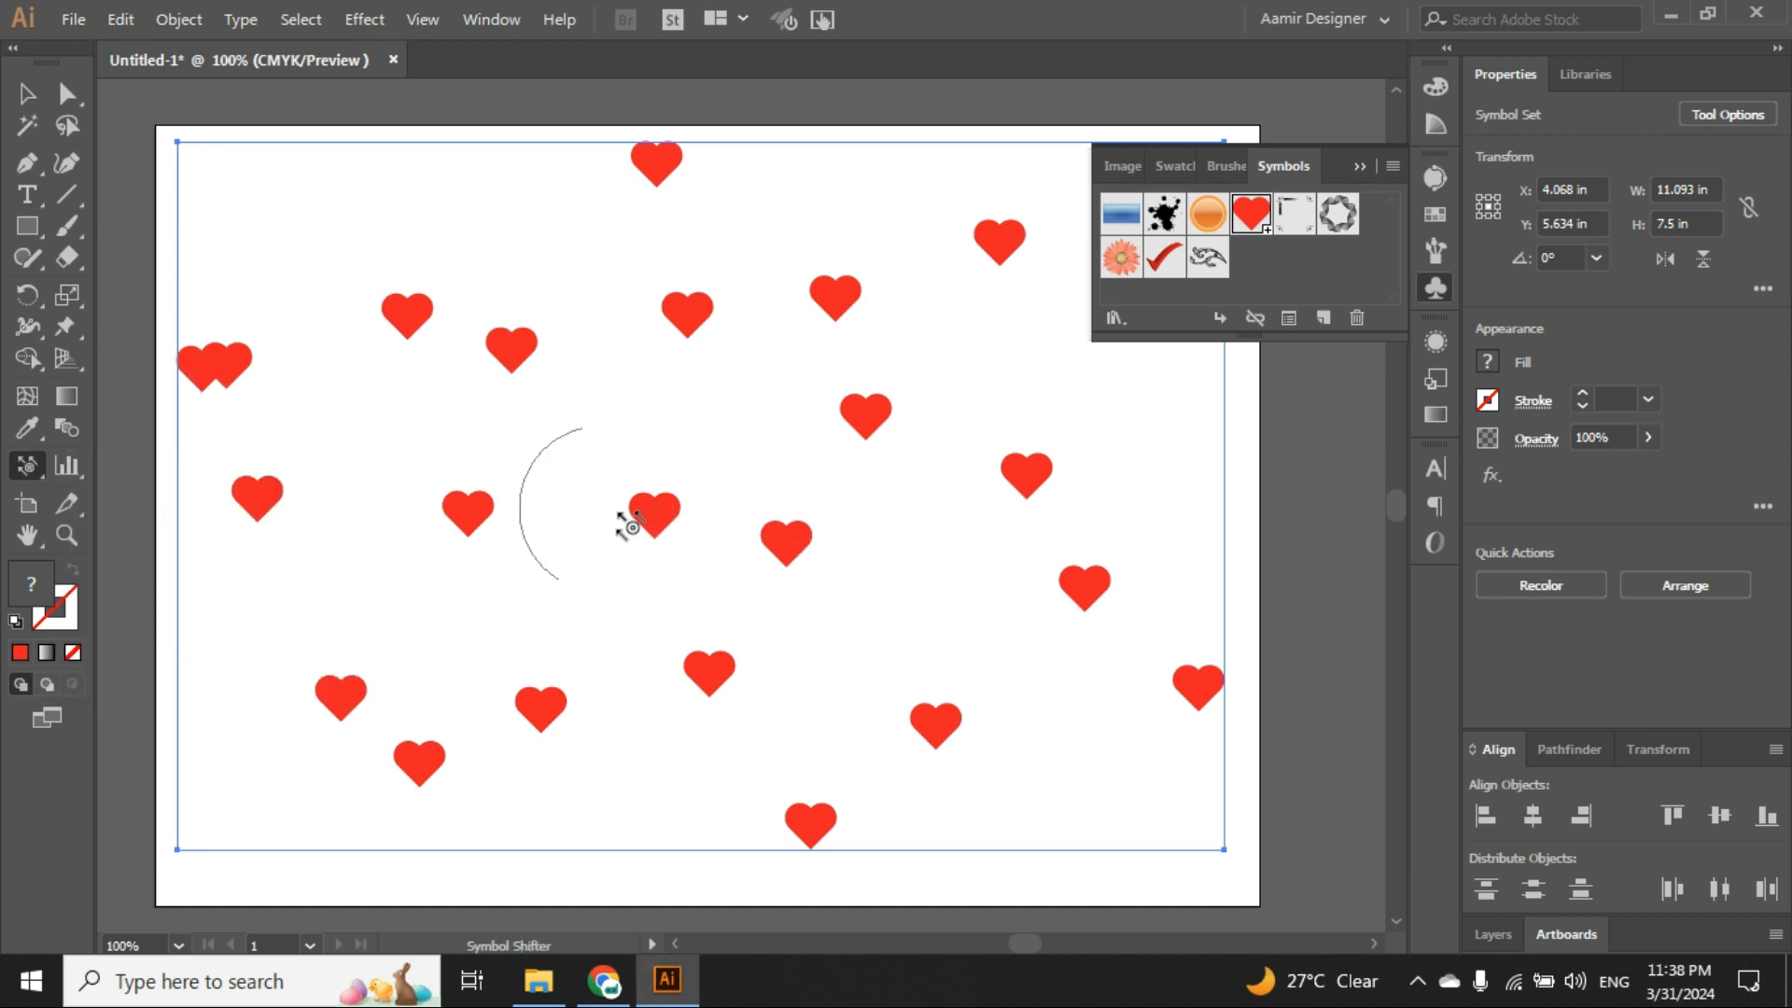
mouse_move(631, 520)
mouse_down()
mouse_move(592, 435)
mouse_move(630, 484)
mouse_move(604, 397)
mouse_move(606, 432)
mouse_move(729, 415)
mouse_move(652, 512)
mouse_up()
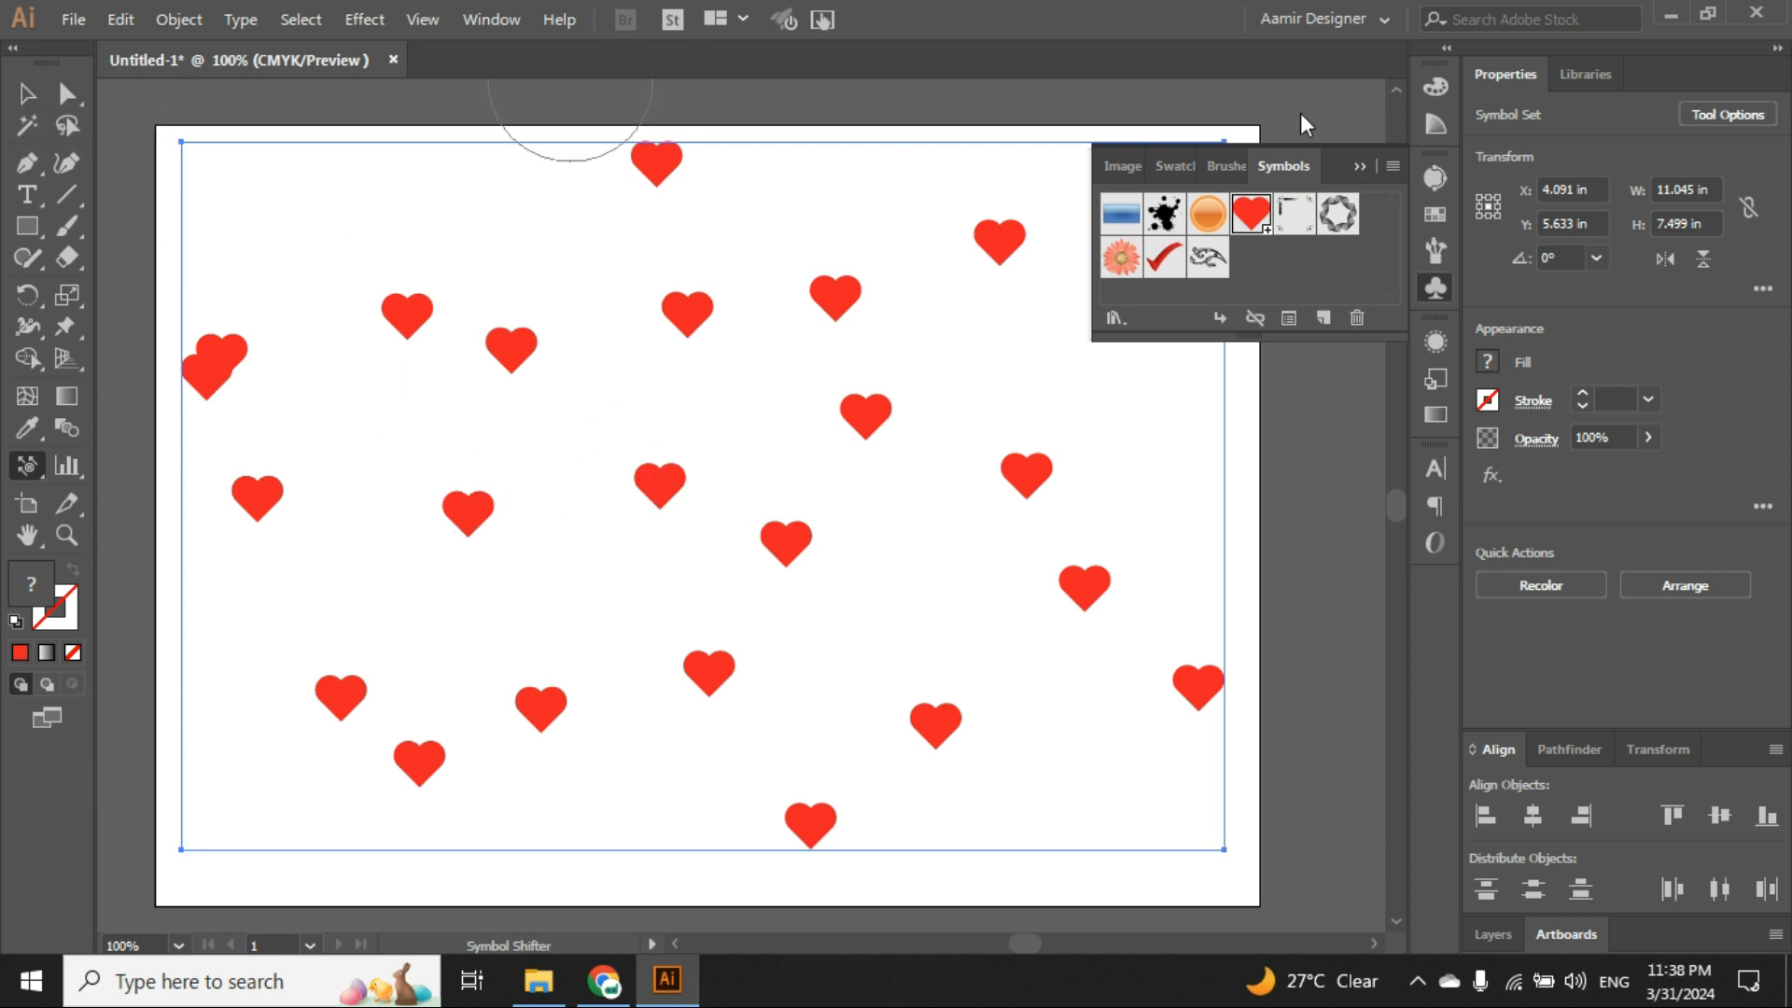
mouse_move(653, 476)
mouse_down()
mouse_move(603, 421)
mouse_move(651, 470)
mouse_up()
drag(650, 470, 642, 351)
mouse_move(664, 420)
mouse_down()
mouse_move(571, 534)
mouse_move(471, 518)
mouse_move(504, 420)
mouse_up()
mouse_move(512, 340)
mouse_down()
mouse_move(463, 272)
mouse_move(405, 314)
mouse_move(372, 192)
mouse_up()
drag(252, 496, 355, 420)
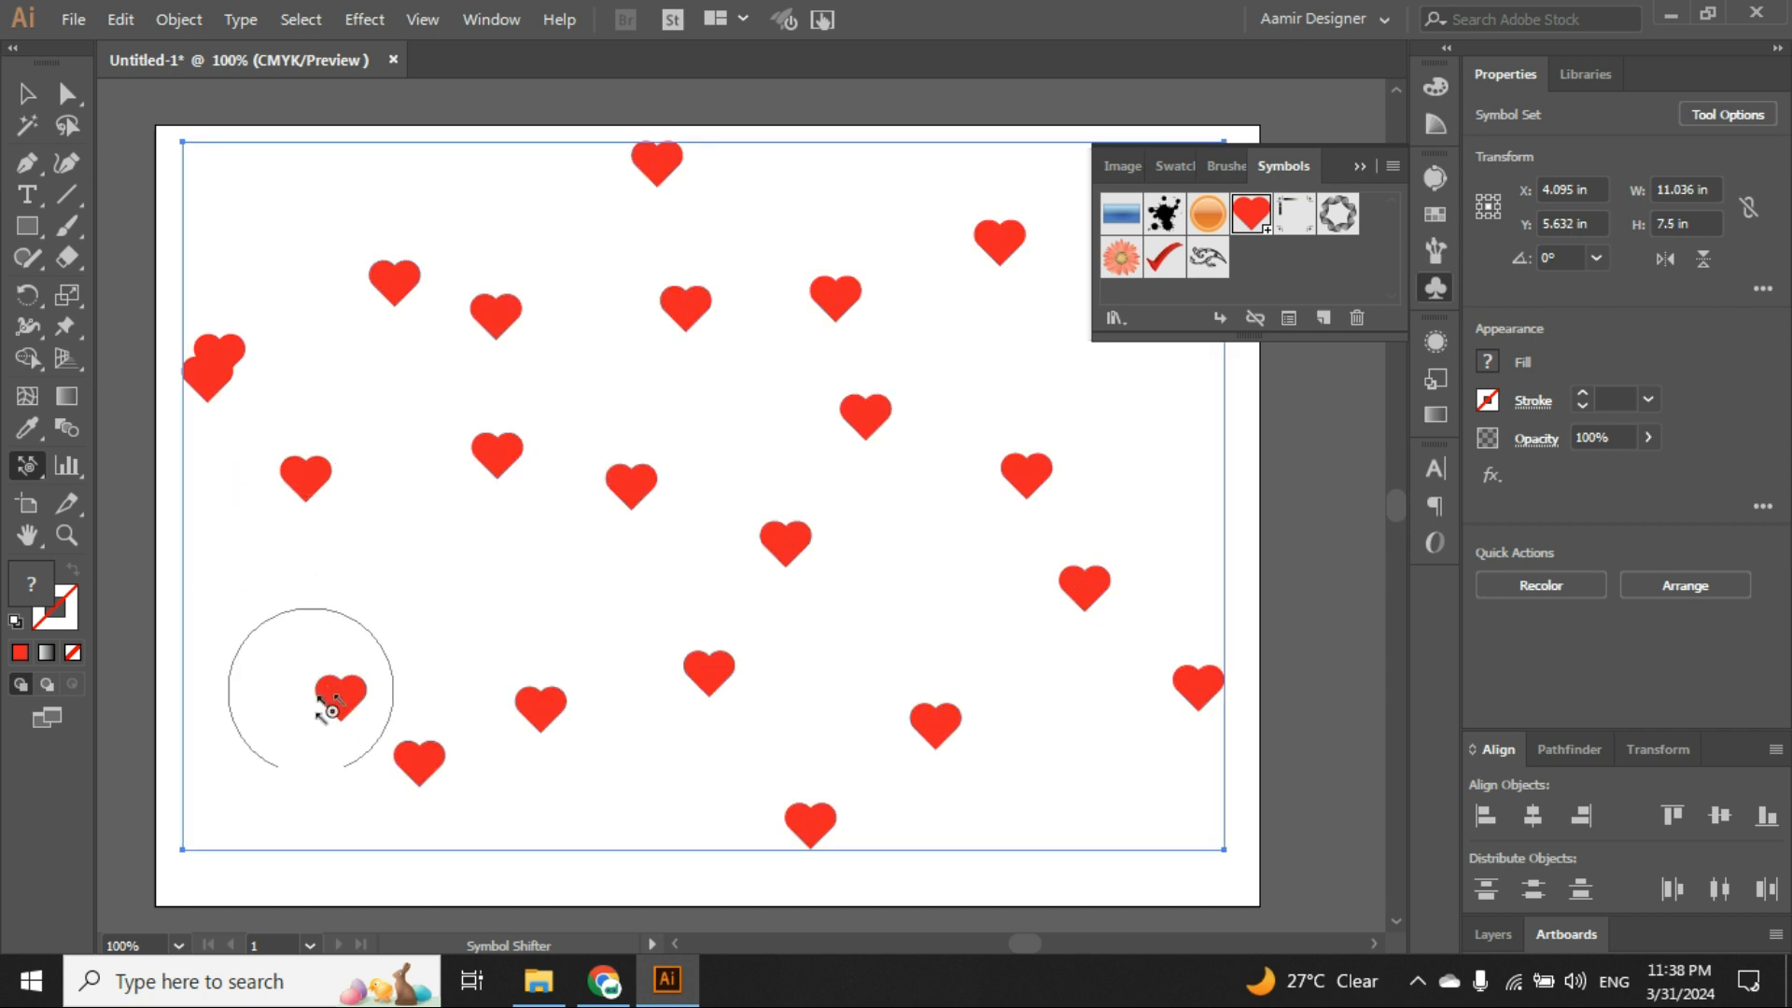
Shift the hearts along the lower part of the artboard slightly upward with the Symbol Shifter.
drag(318, 697, 284, 592)
drag(540, 693, 512, 596)
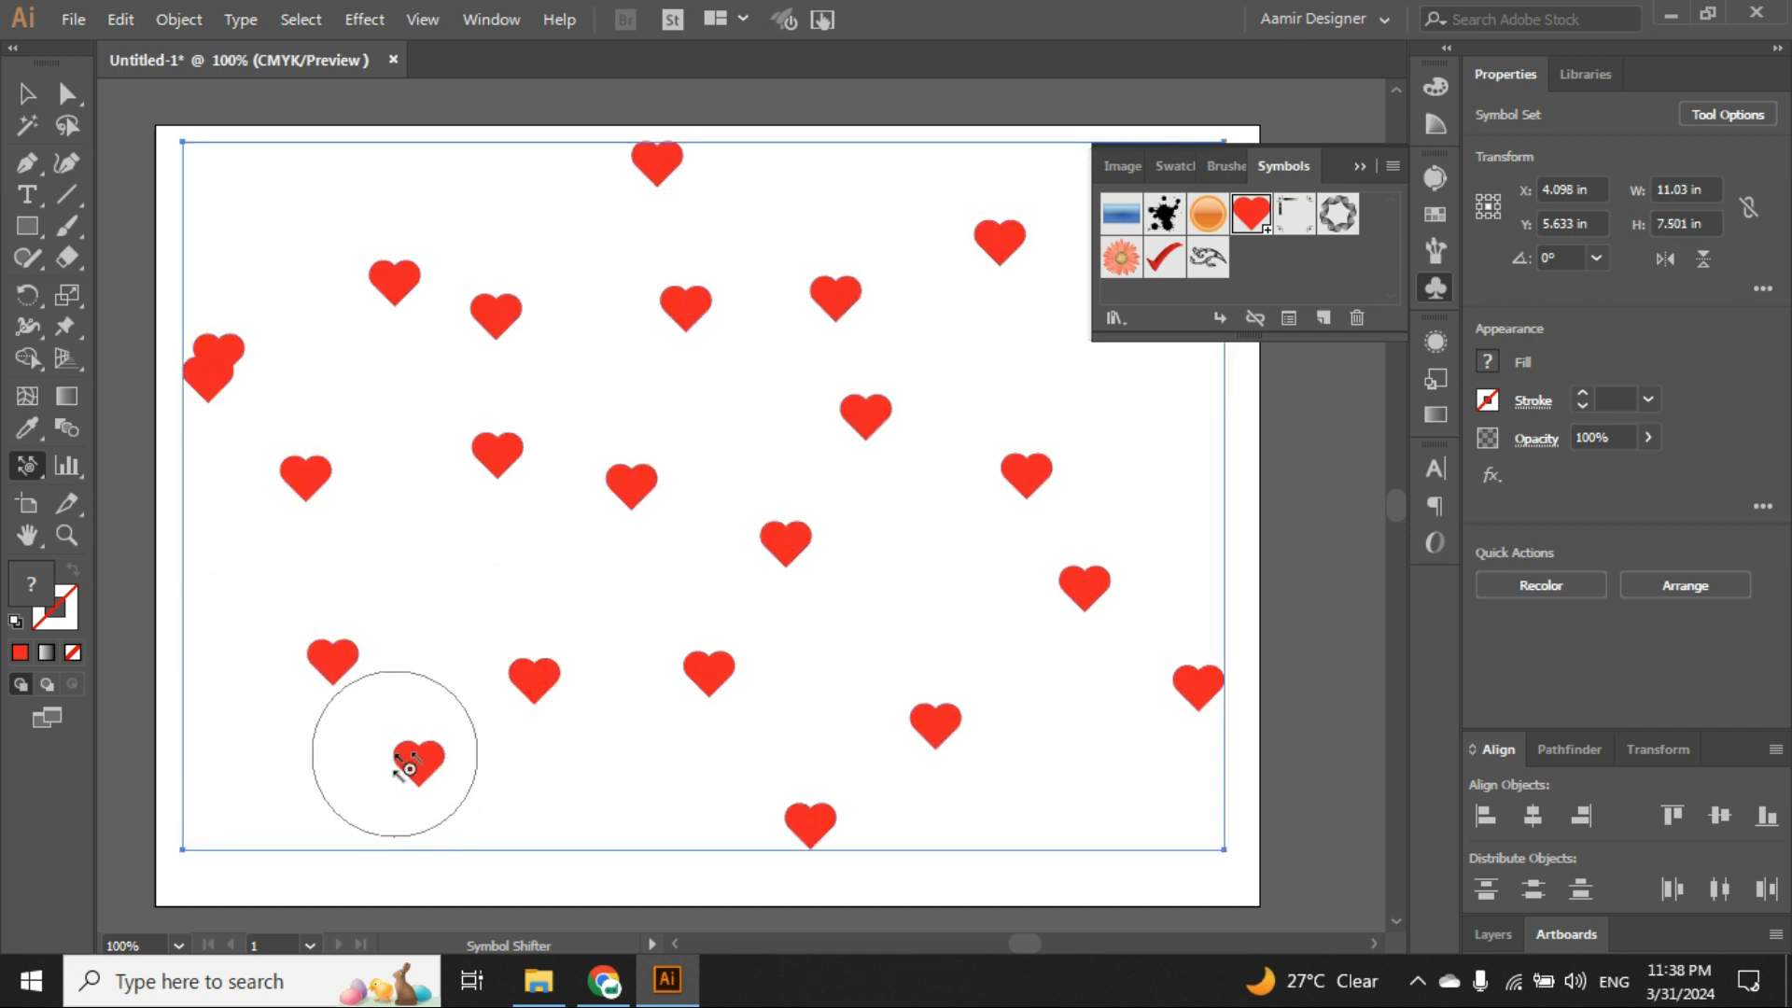
drag(409, 767, 396, 744)
drag(712, 668, 688, 642)
drag(937, 728, 924, 642)
drag(791, 826, 812, 732)
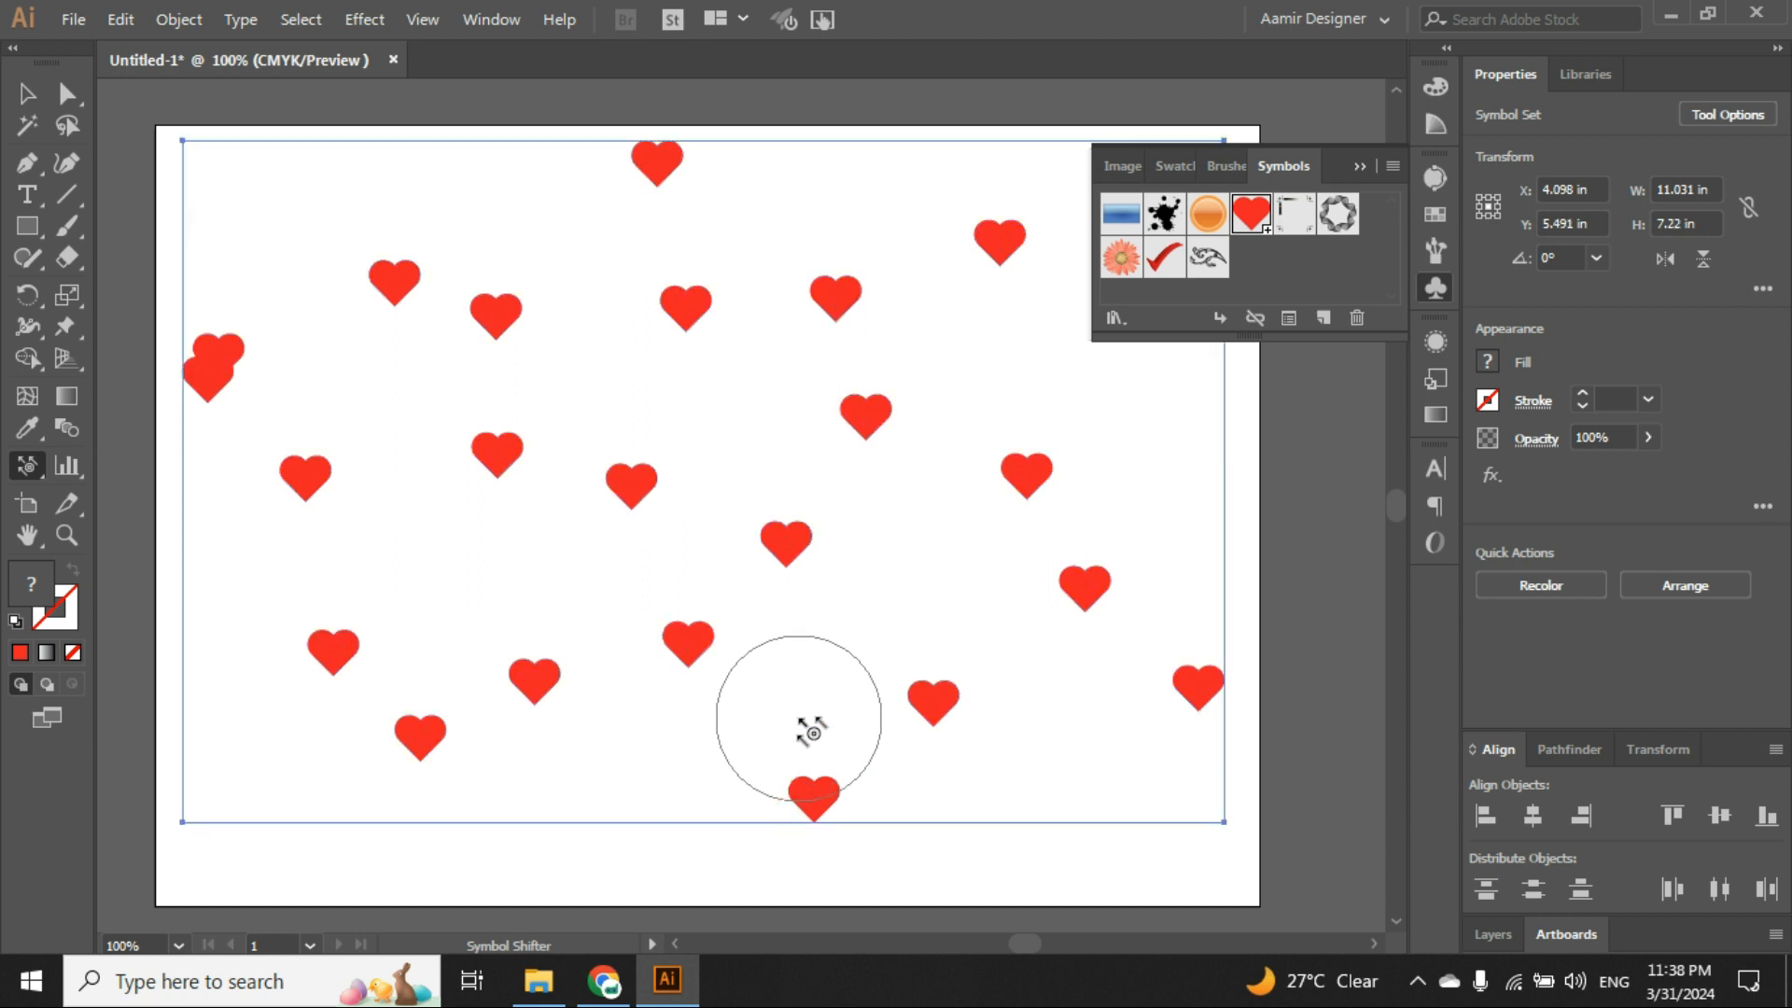